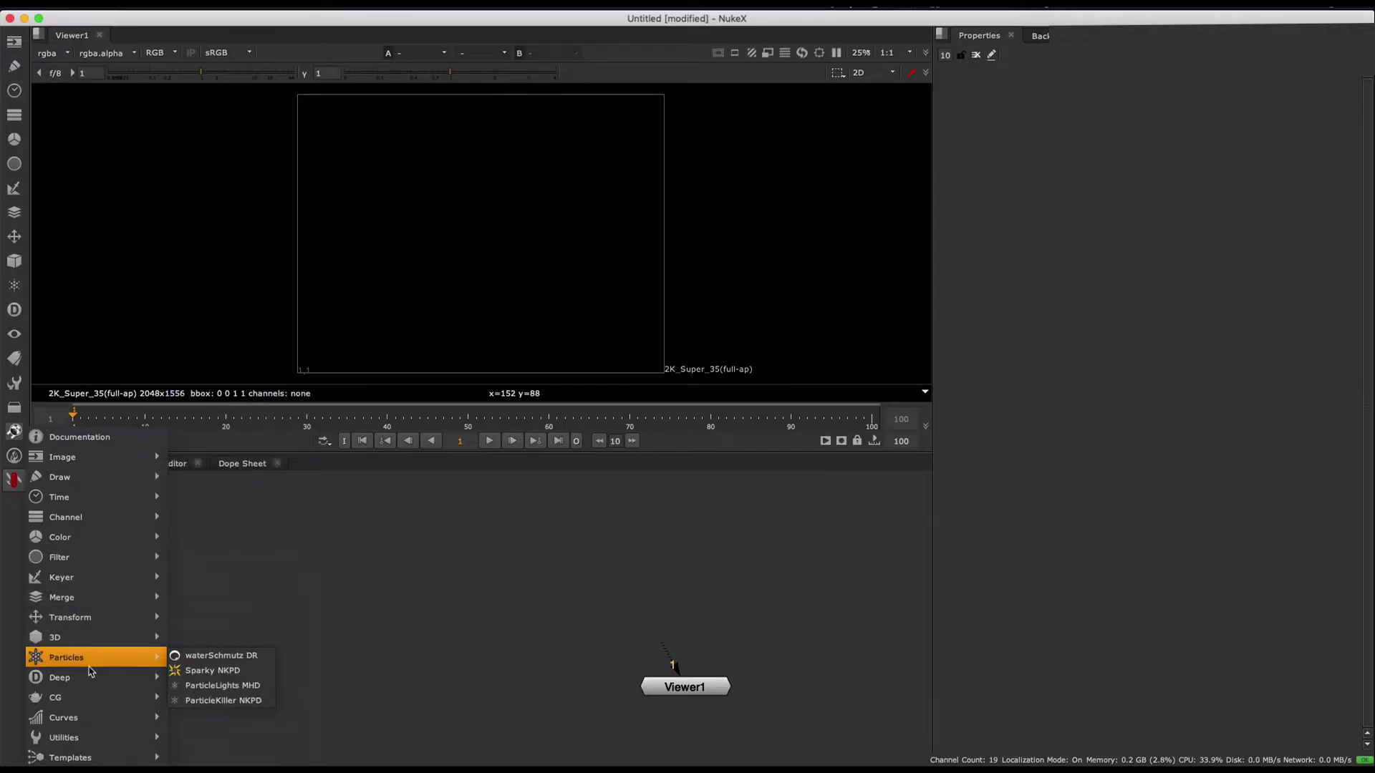
Create apDespill AP from the toolkit's Keyer menu and DasGrain FH from its Draw menu.
{"action": "mouse_move", "coordinate": [82, 754]}
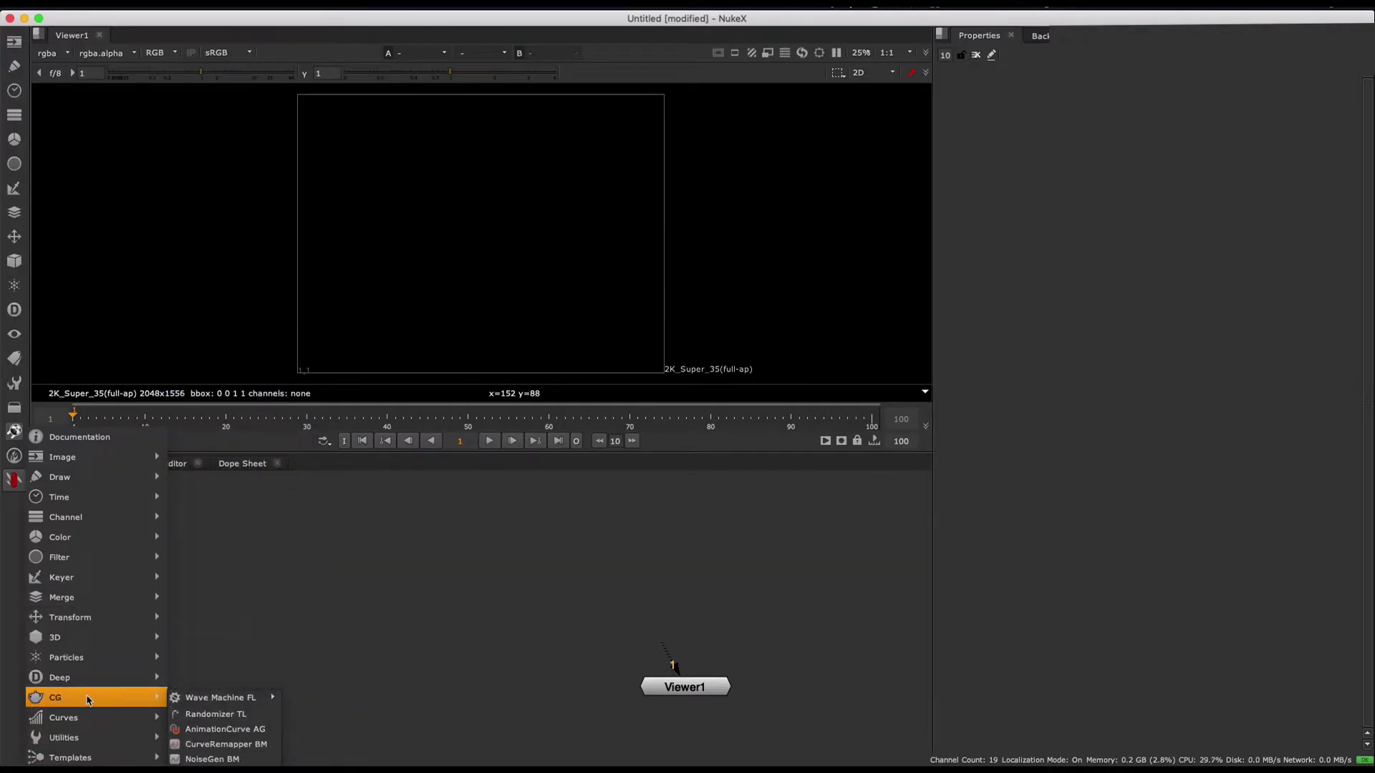
{"action": "mouse_move", "coordinate": [111, 577]}
{"action": "left_click", "coordinate": [200, 577]}
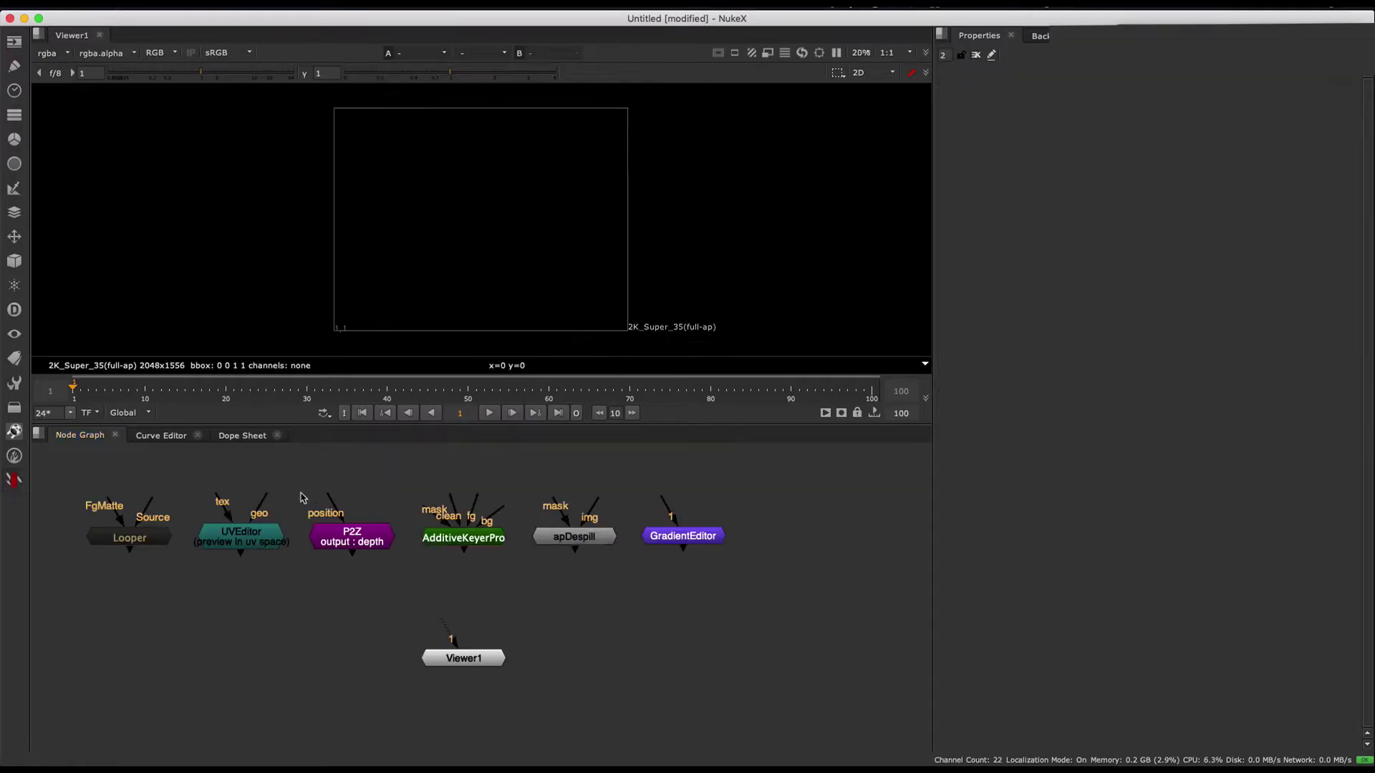
{"action": "left_click", "coordinate": [14, 479]}
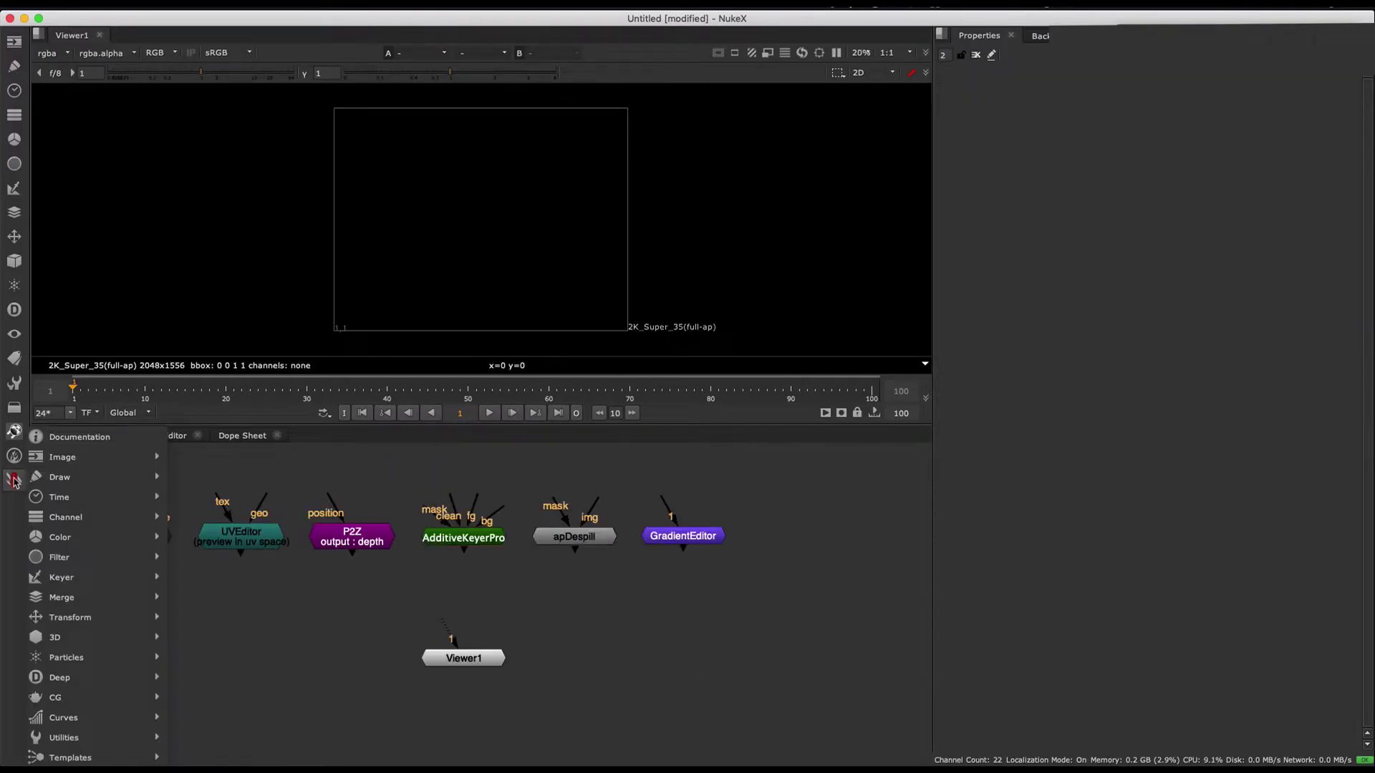
{"action": "mouse_move", "coordinate": [86, 477]}
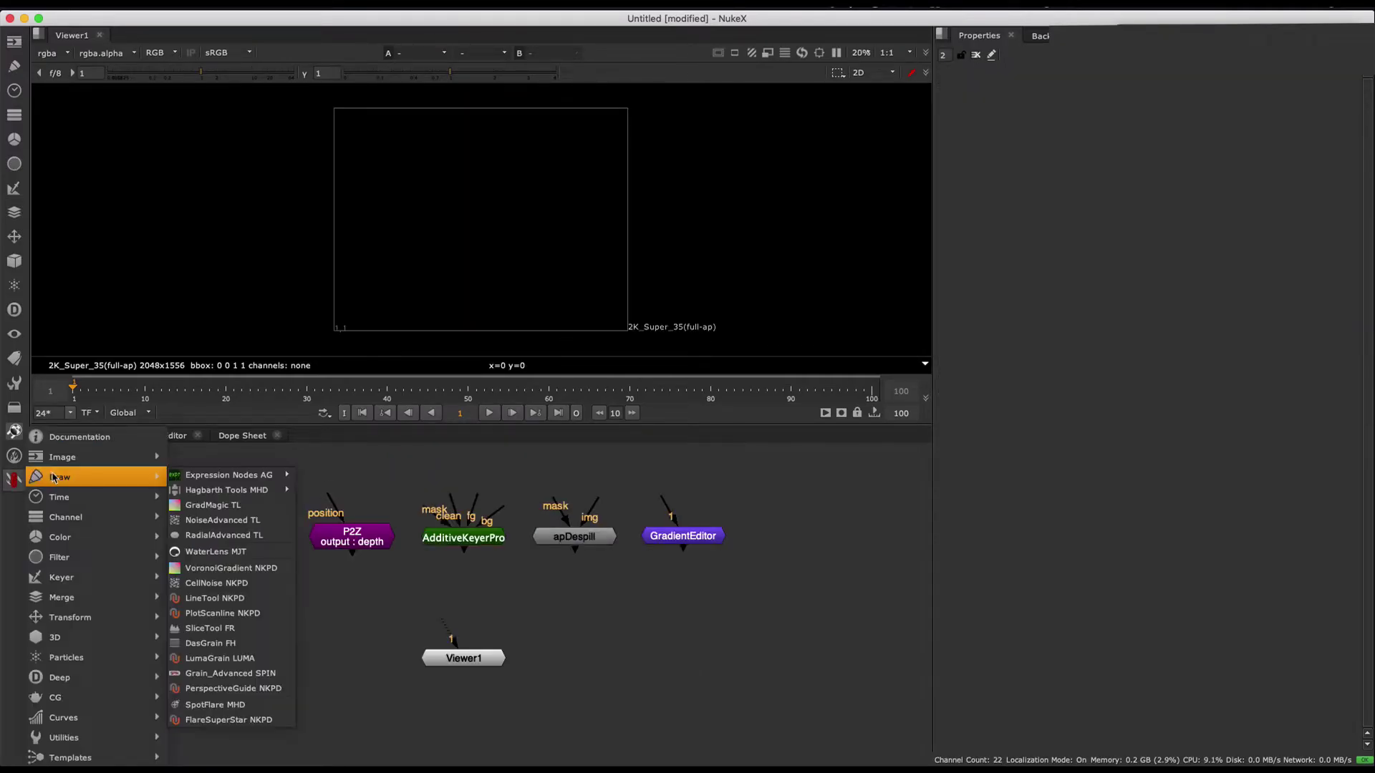
{"action": "left_click", "coordinate": [210, 643]}
Move DasGrain to the right of GradientEditor and open the Looper and UVEditor settings.
{"action": "left_click_drag", "start_coordinate": [297, 487], "coordinate": [795, 536]}
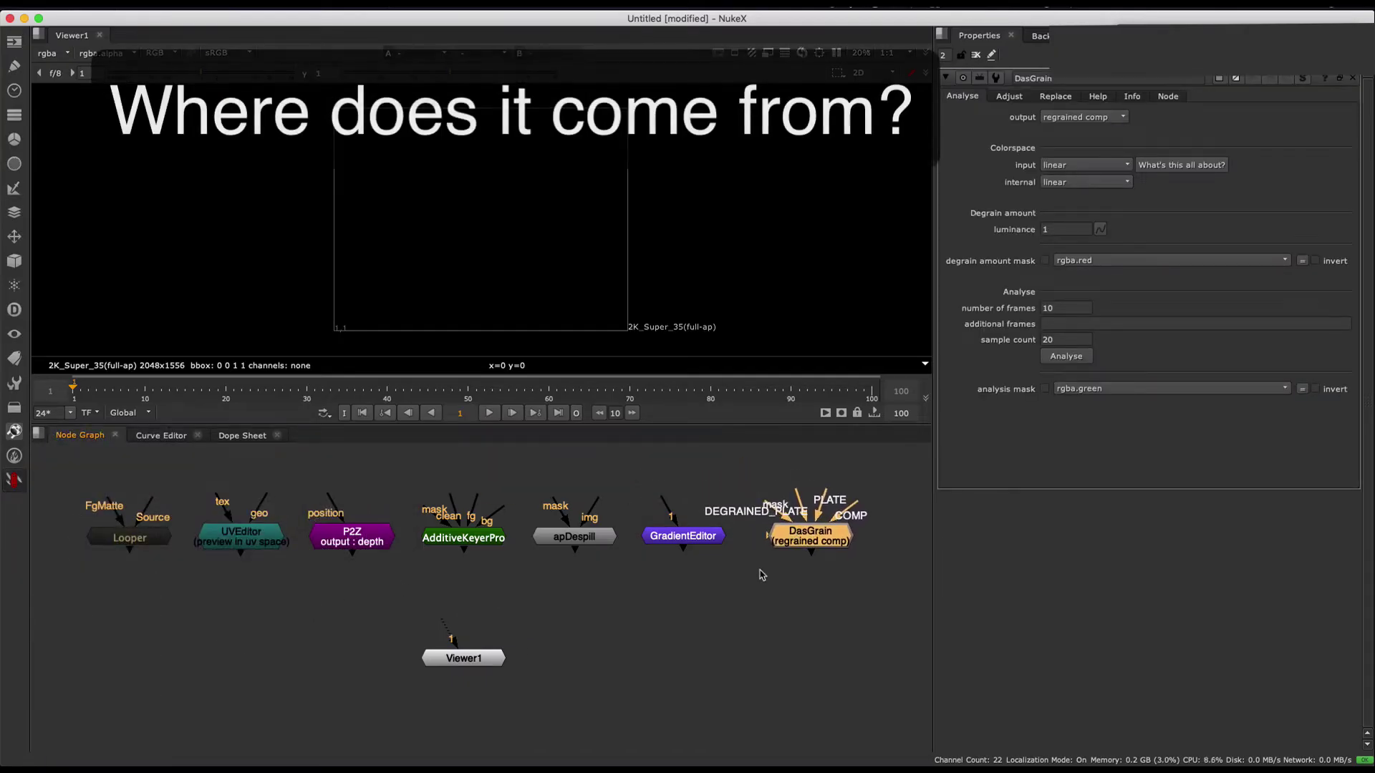
{"action": "left_click", "coordinate": [563, 605]}
{"action": "double_click", "coordinate": [163, 542]}
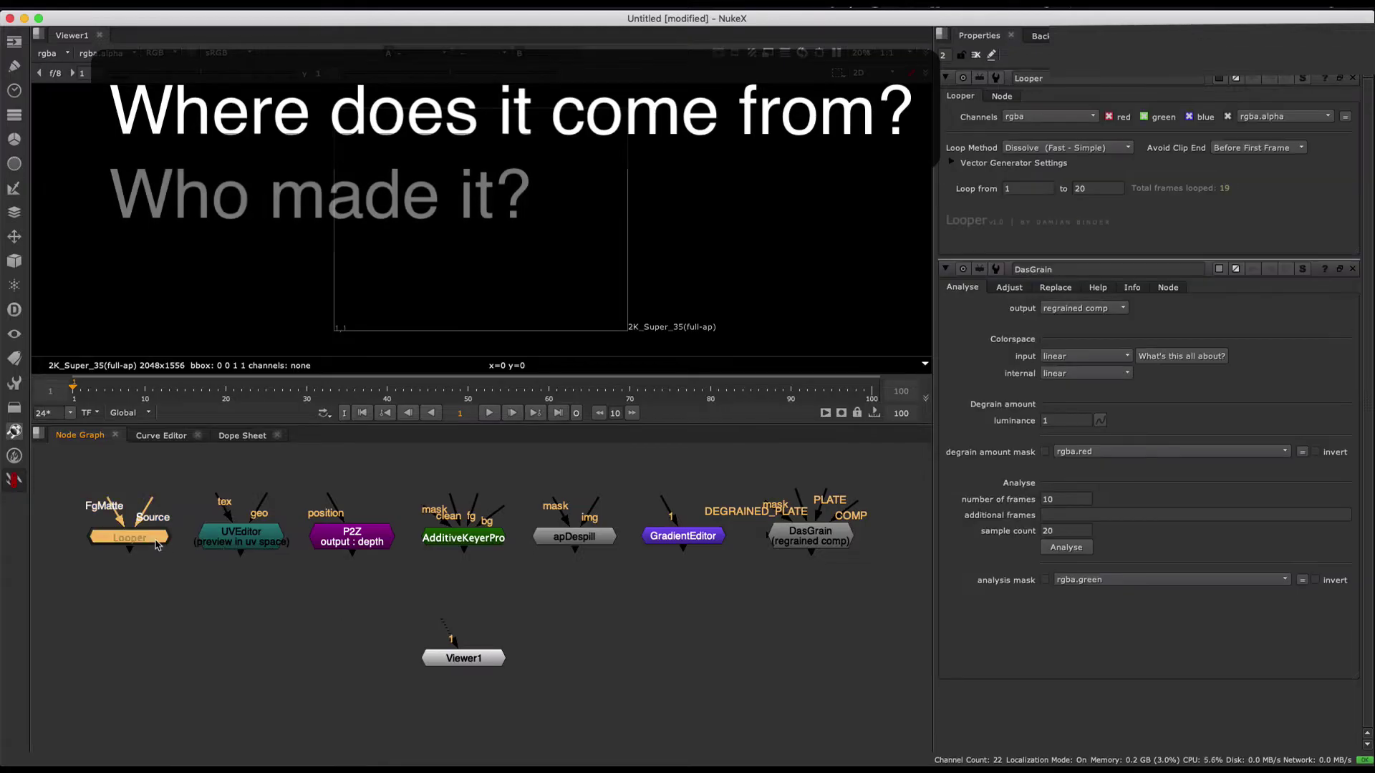
{"action": "left_click", "coordinate": [220, 542]}
{"action": "double_click", "coordinate": [220, 542]}
Open the P2Z, AdditiveKeyerPro, apDespill, GradientEditor and DasGrain settings, then close all panels.
{"action": "double_click", "coordinate": [342, 533]}
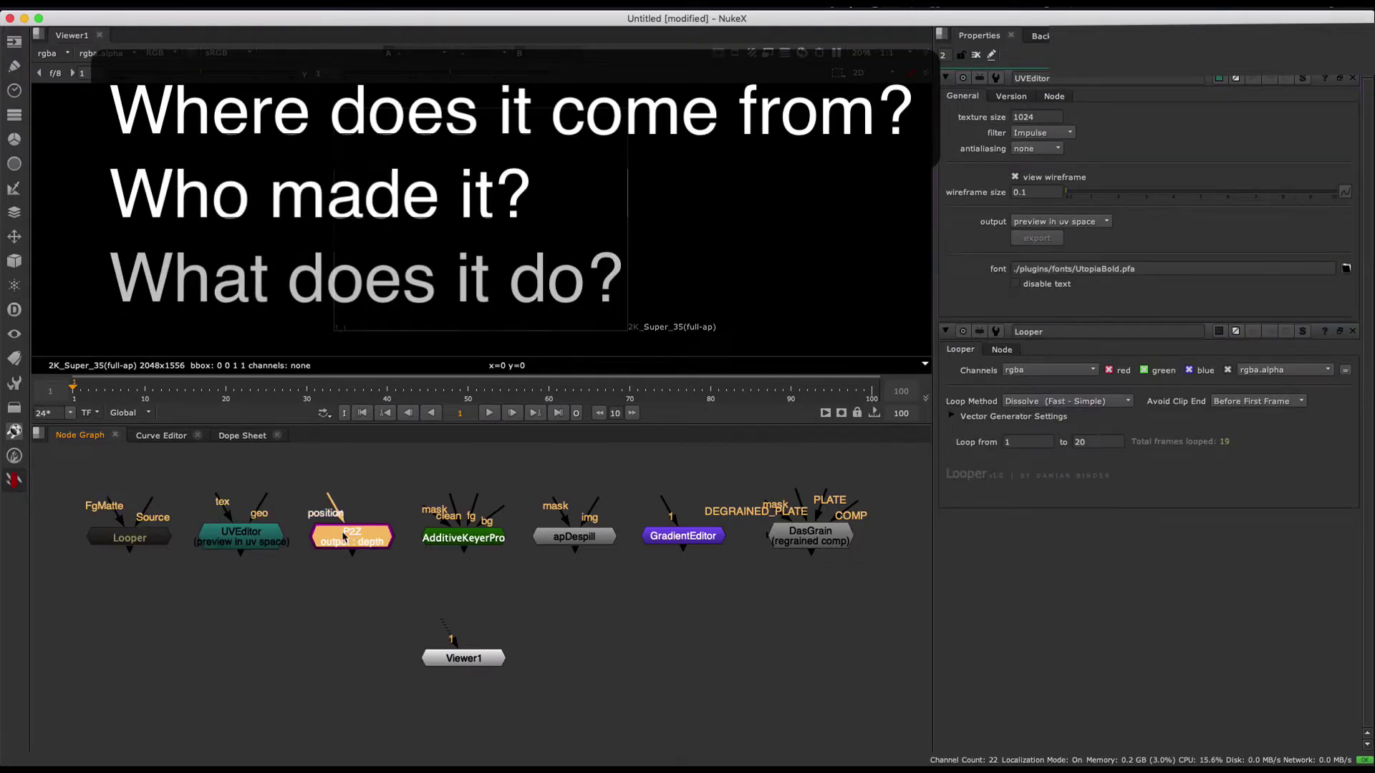
{"action": "left_click", "coordinate": [470, 539]}
{"action": "double_click", "coordinate": [469, 539]}
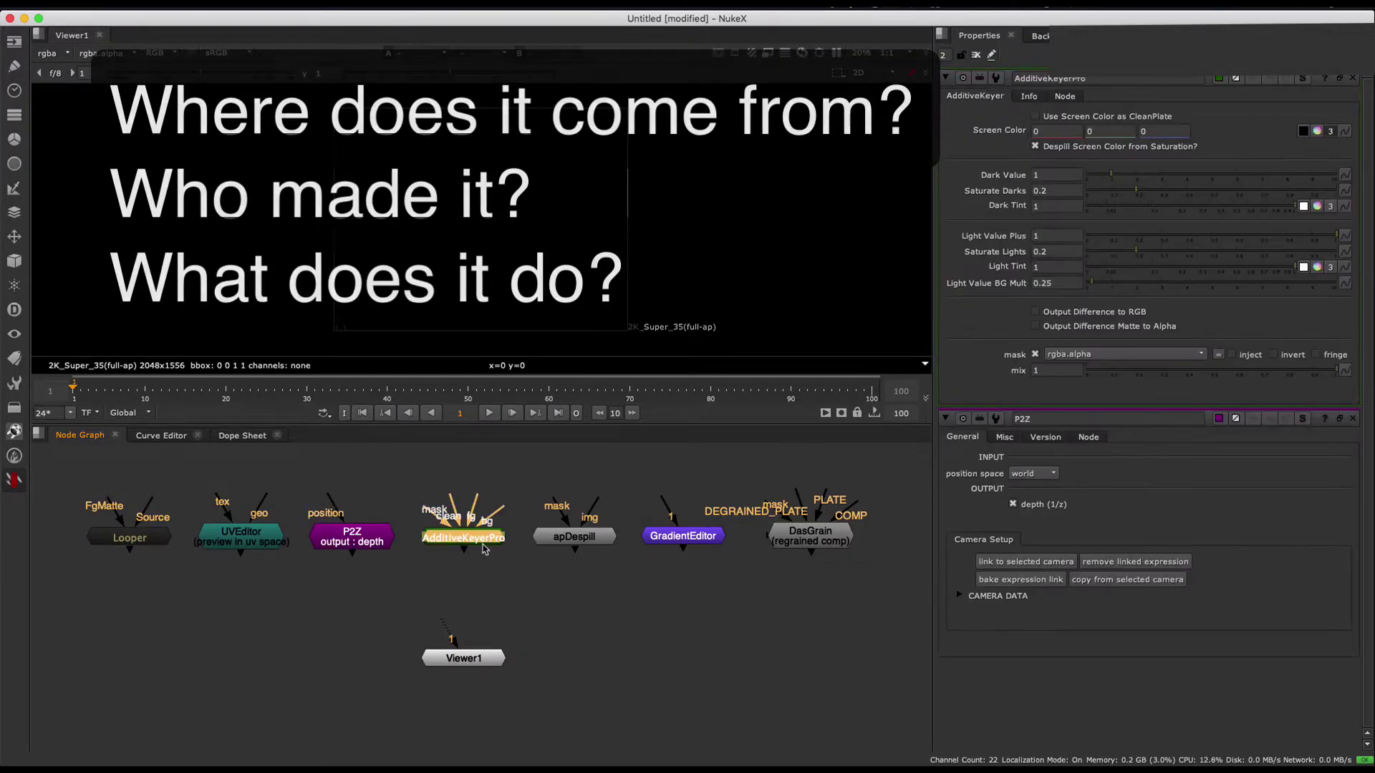
{"action": "double_click", "coordinate": [573, 537]}
{"action": "double_click", "coordinate": [673, 538]}
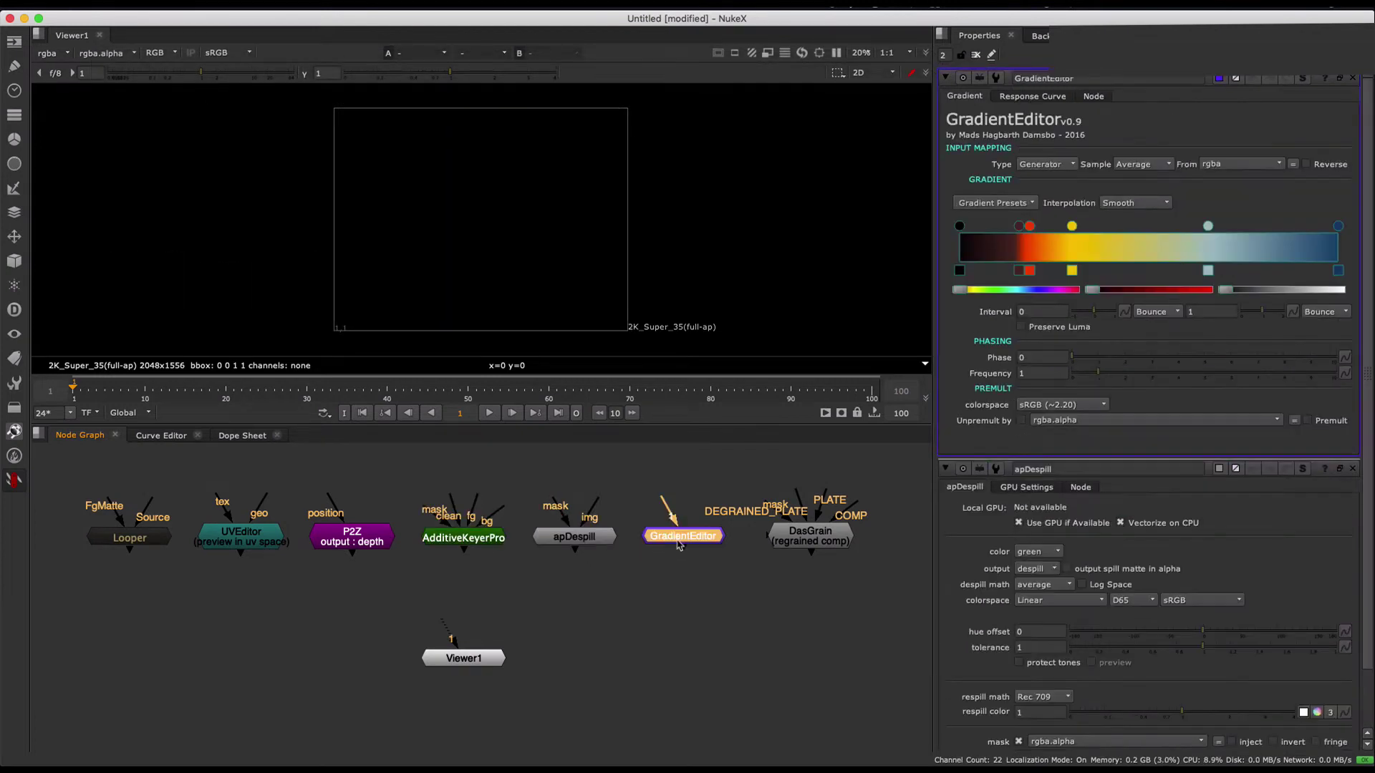
{"action": "double_click", "coordinate": [772, 538]}
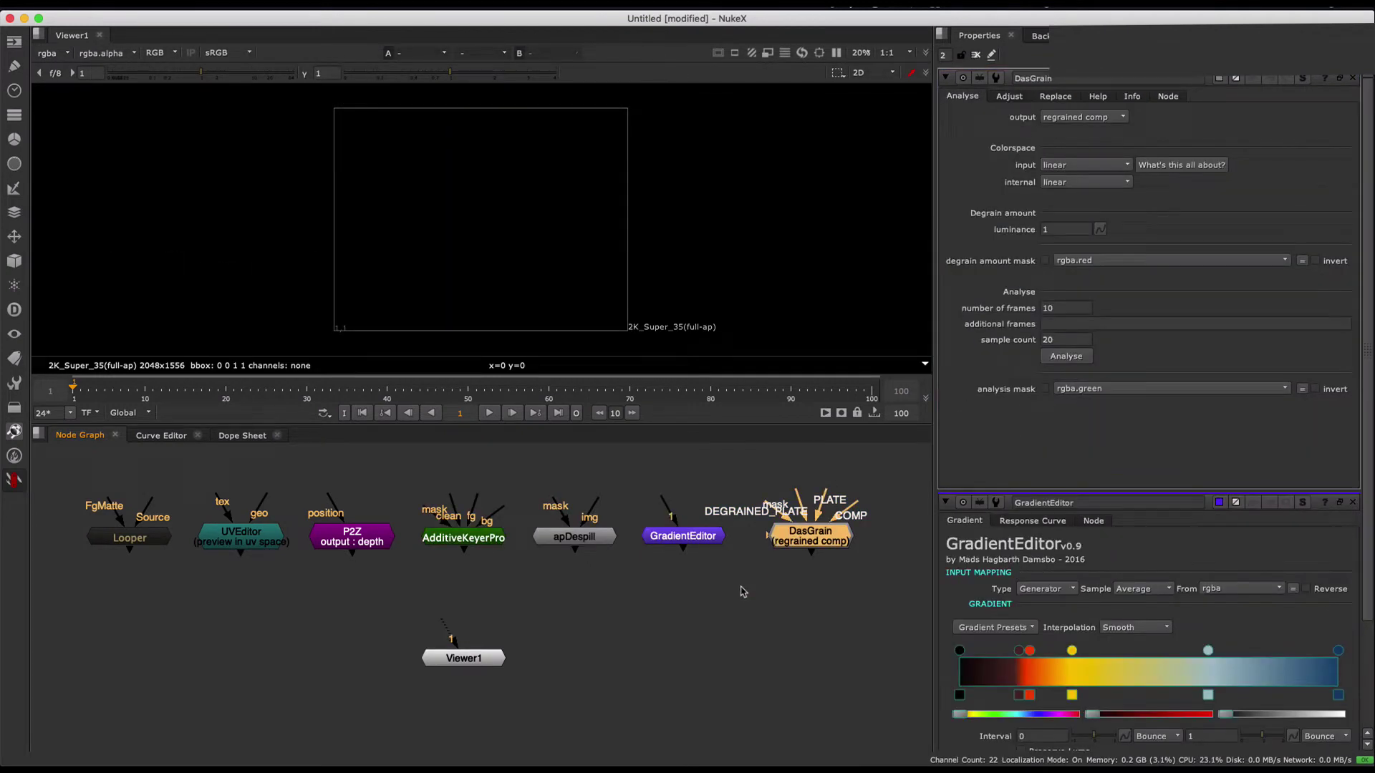
{"action": "left_click", "coordinate": [742, 591]}
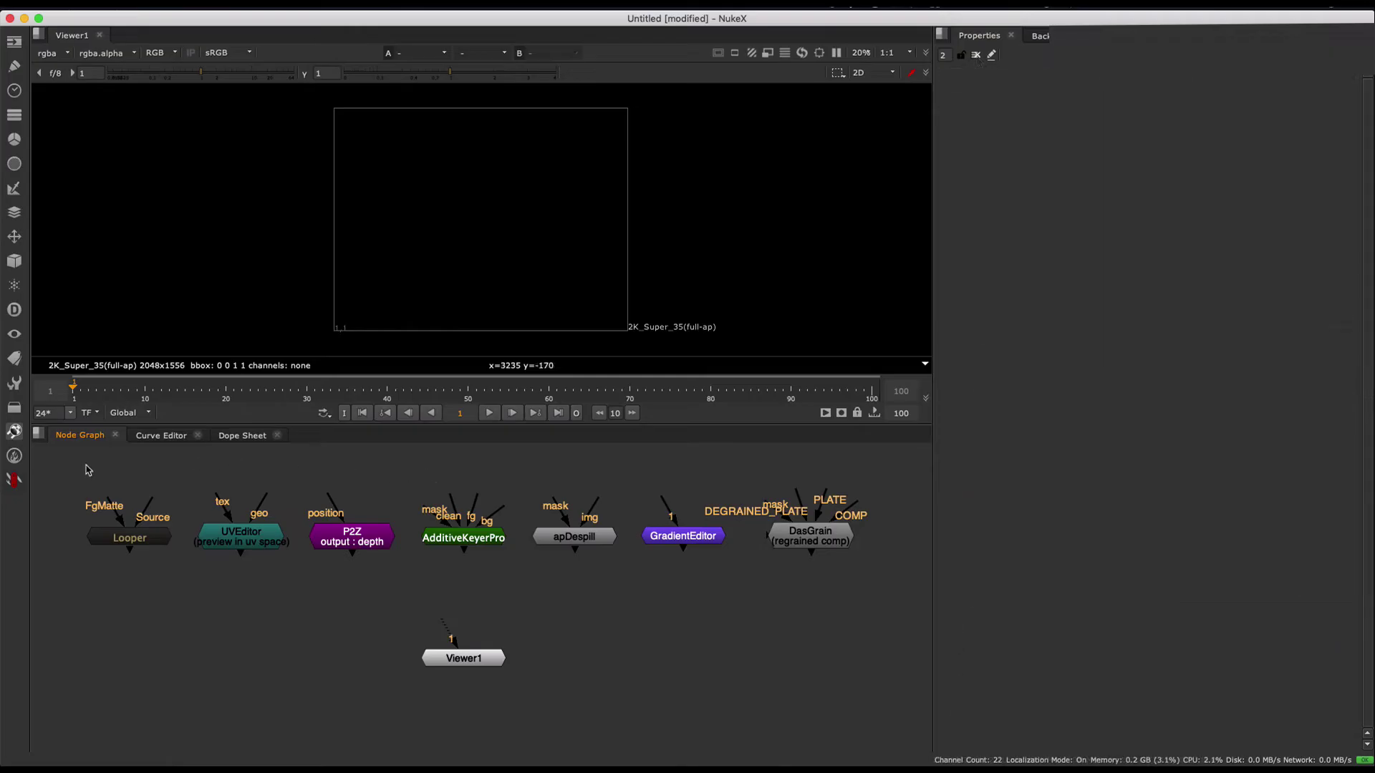
Open the toolkit Documentation PDF and follow its Voronoi Gradient Nukepedia link.
{"action": "left_click", "coordinate": [15, 480]}
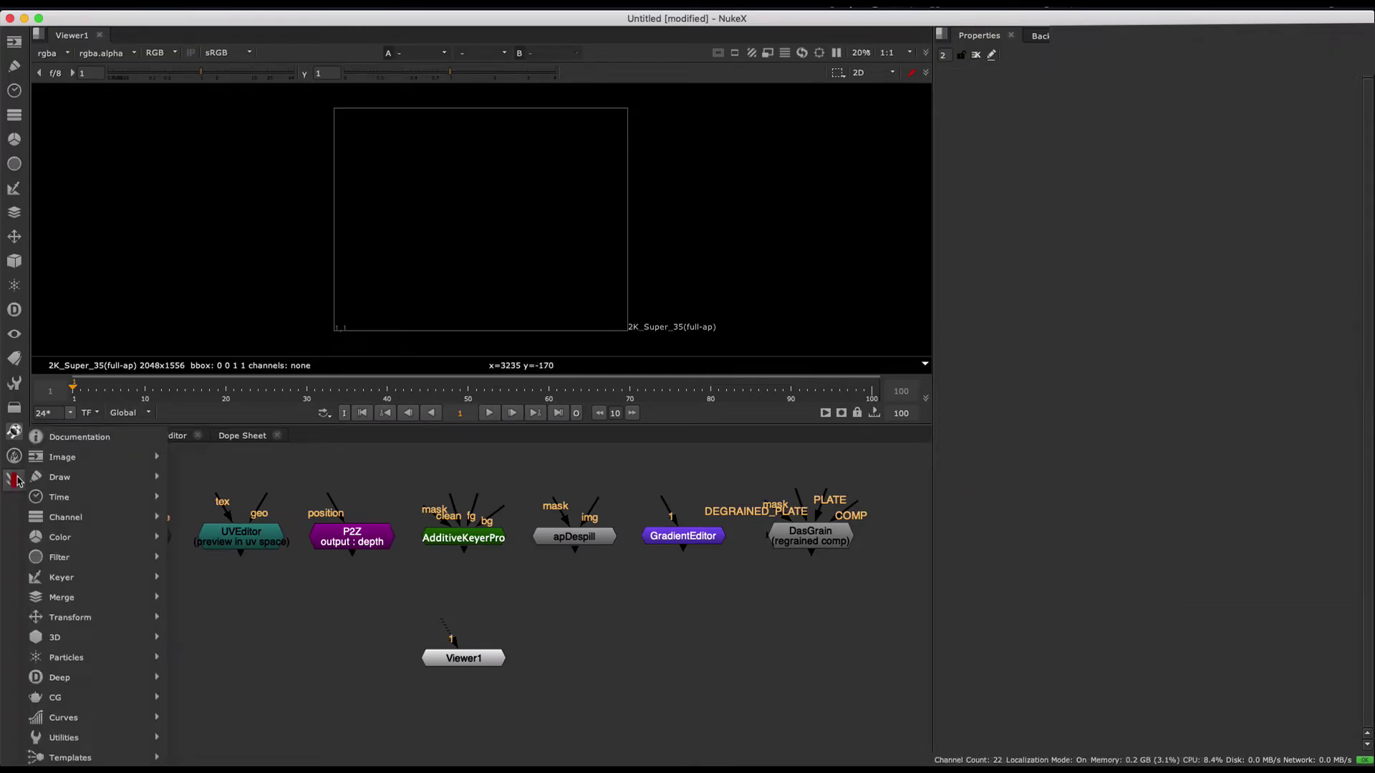
{"action": "left_click", "coordinate": [70, 444]}
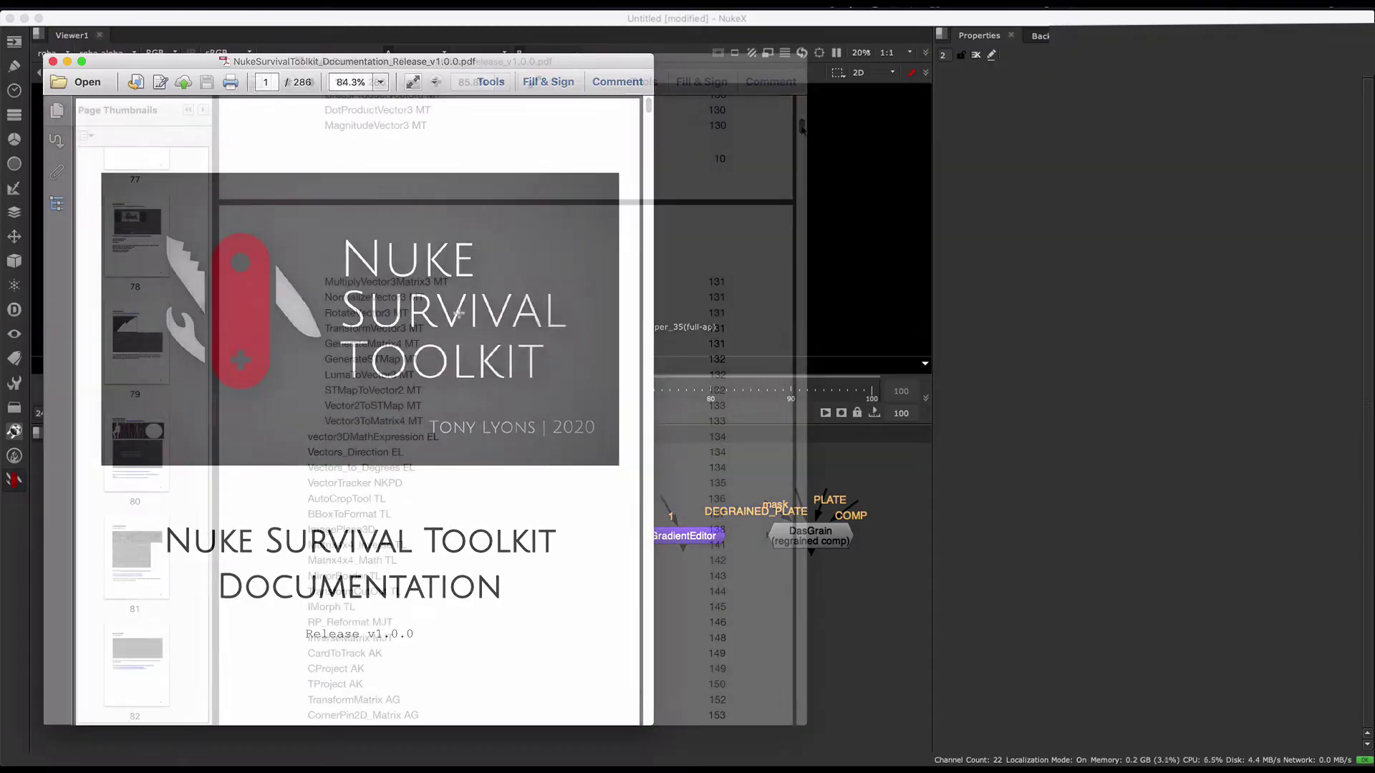
{"action": "scroll", "coordinate": [803, 219], "scroll_direction": "down", "scroll_amount": 20}
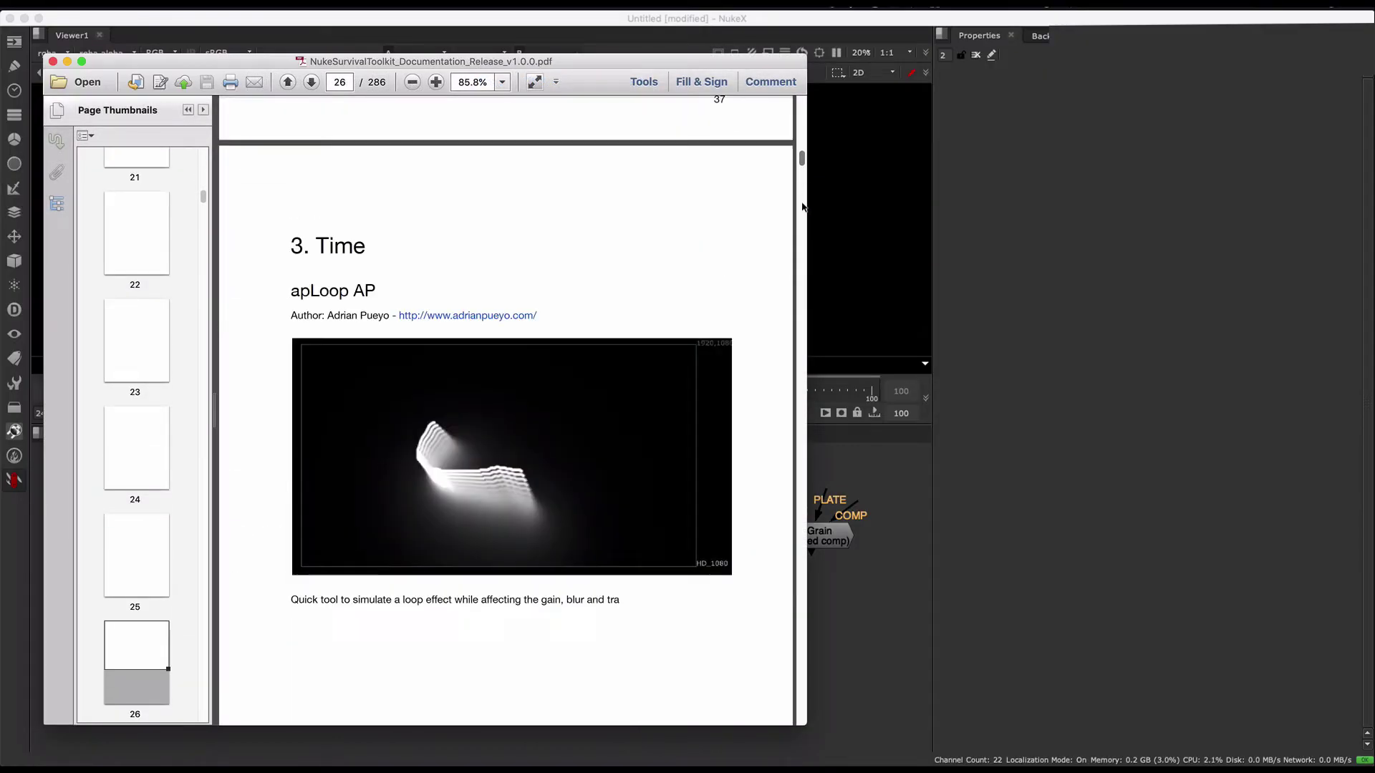
{"action": "left_click_drag", "start_coordinate": [803, 219], "coordinate": [786, 368]}
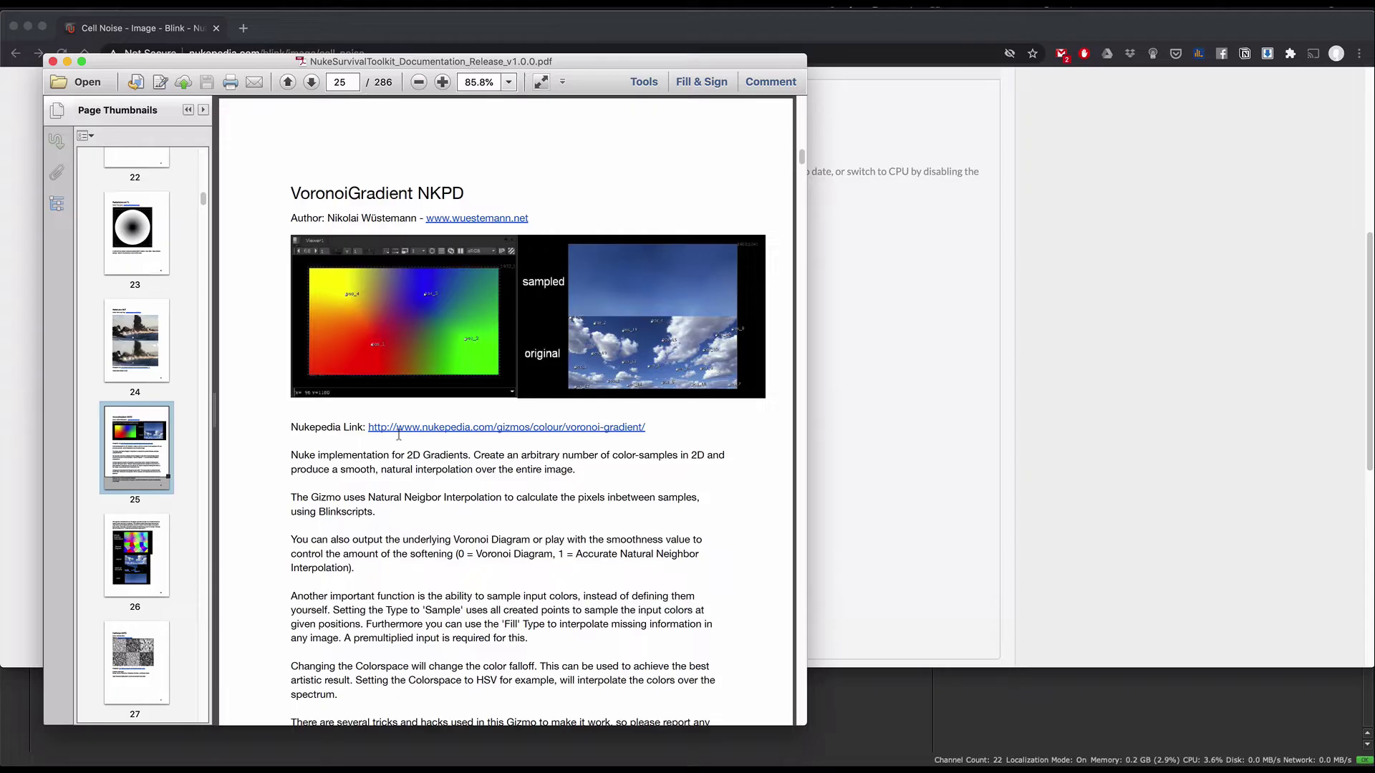
{"action": "left_click", "coordinate": [428, 428]}
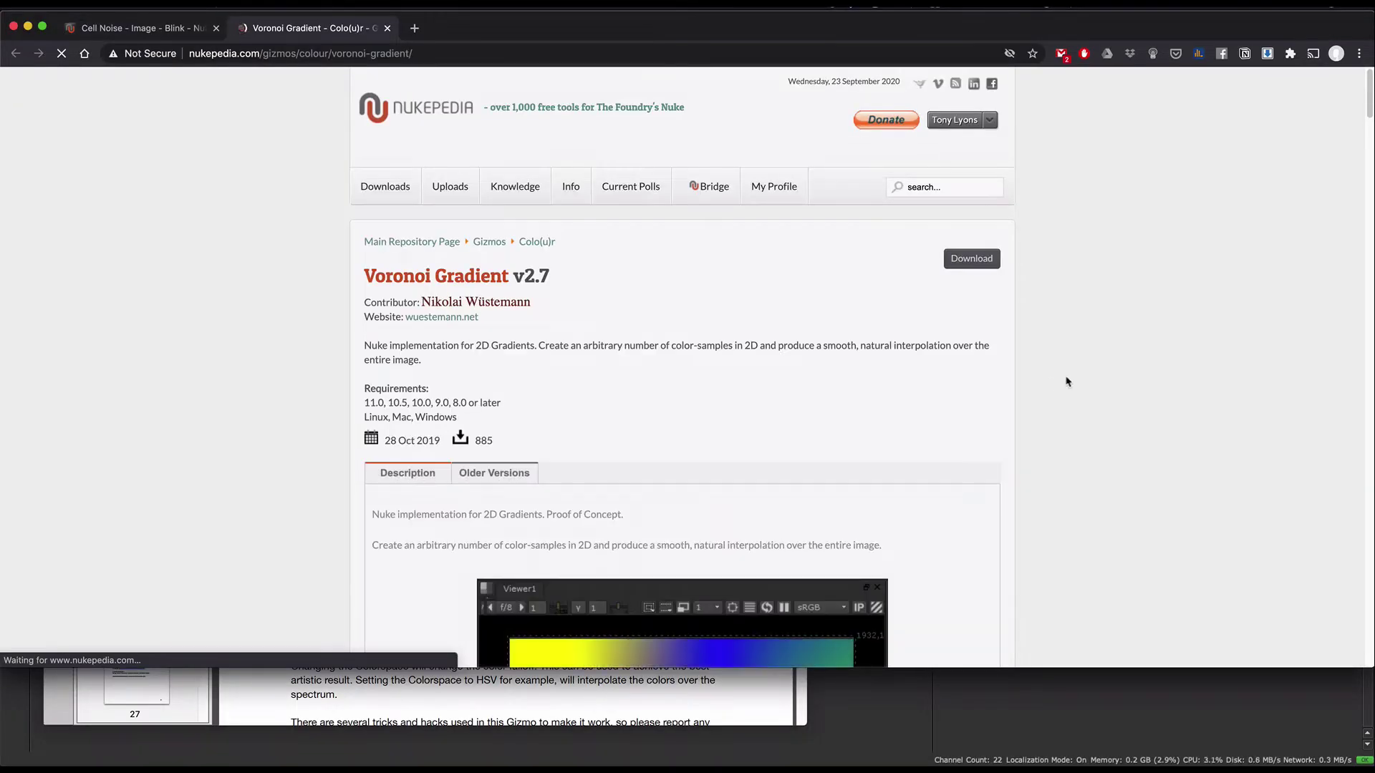
{"action": "scroll", "coordinate": [1063, 360], "scroll_direction": "down", "scroll_amount": 1}
{"action": "scroll", "coordinate": [1061, 355], "scroll_direction": "down", "scroll_amount": 10}
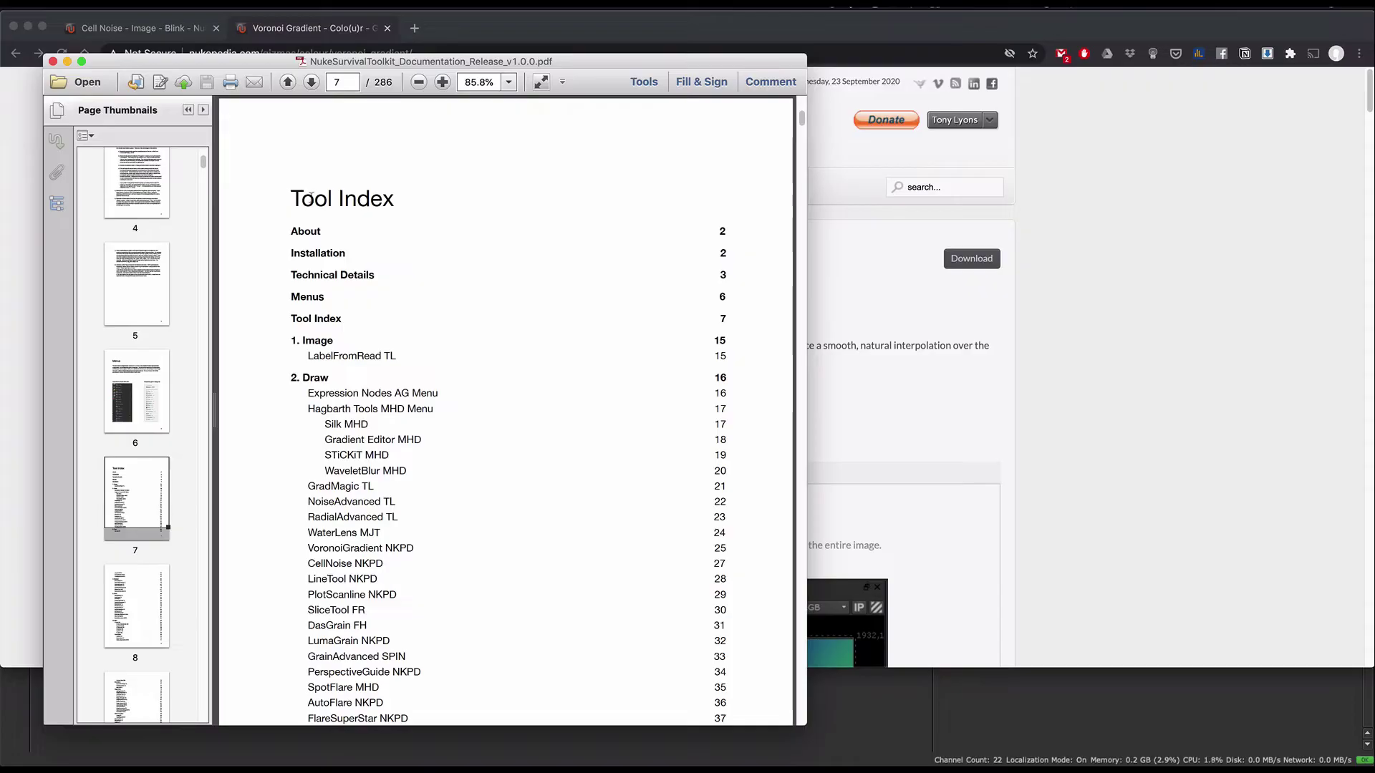
Browse the Tool Index to the X_Sharpen XM section and search the PDF for 'apchroma'.
{"action": "left_click_drag", "start_coordinate": [290, 198], "coordinate": [387, 195]}
{"action": "left_click", "coordinate": [395, 199]}
{"action": "scroll", "coordinate": [511, 309], "scroll_direction": "down", "scroll_amount": 15}
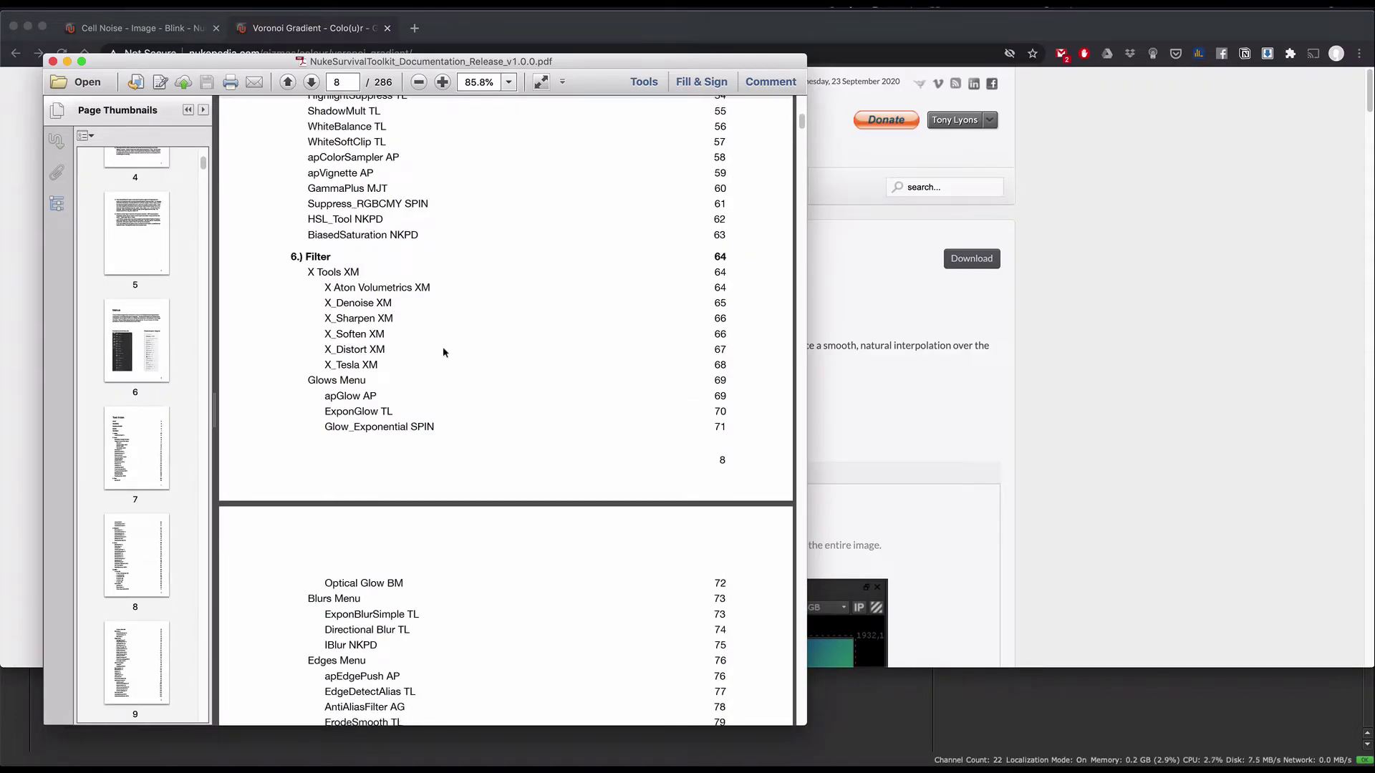
{"action": "left_click", "coordinate": [357, 320]}
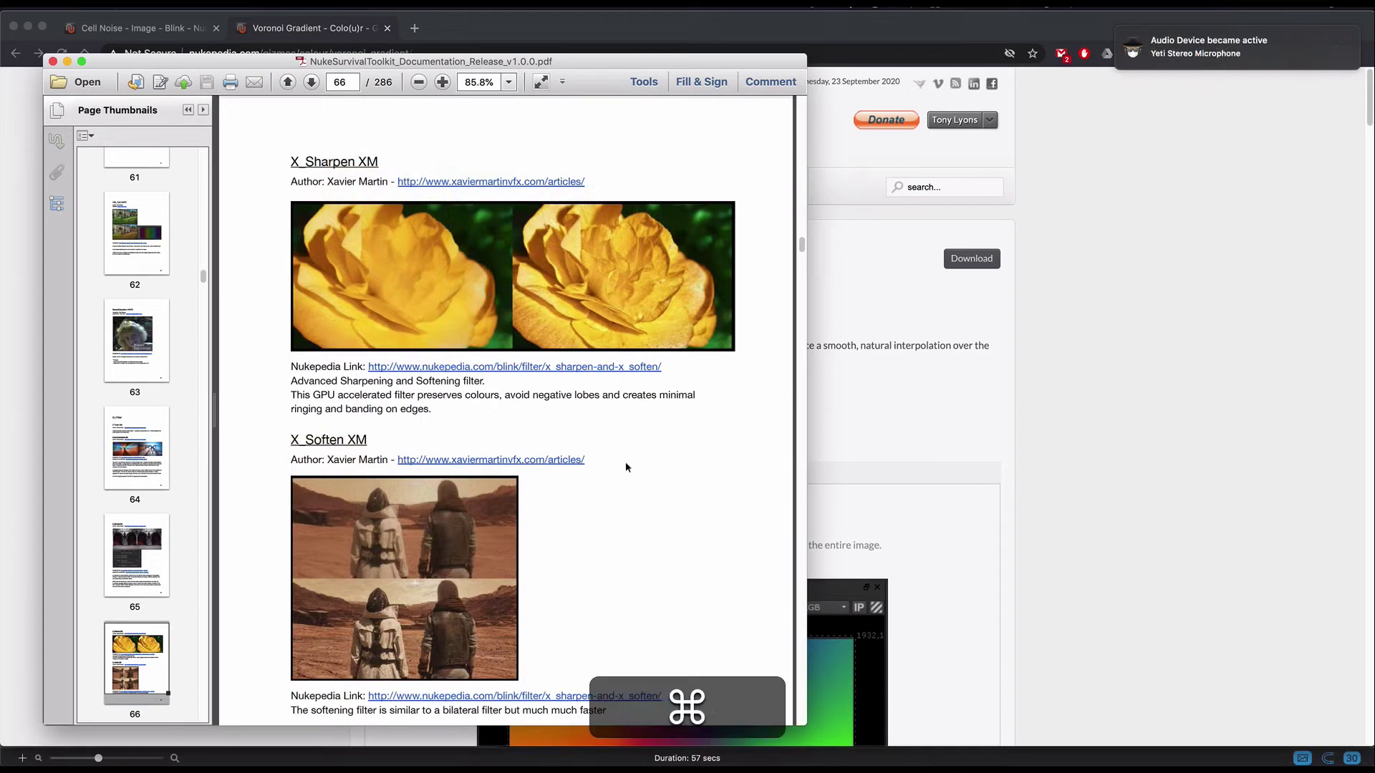
{"action": "key", "text": "super+f"}
{"action": "type", "text": "apchroma"}
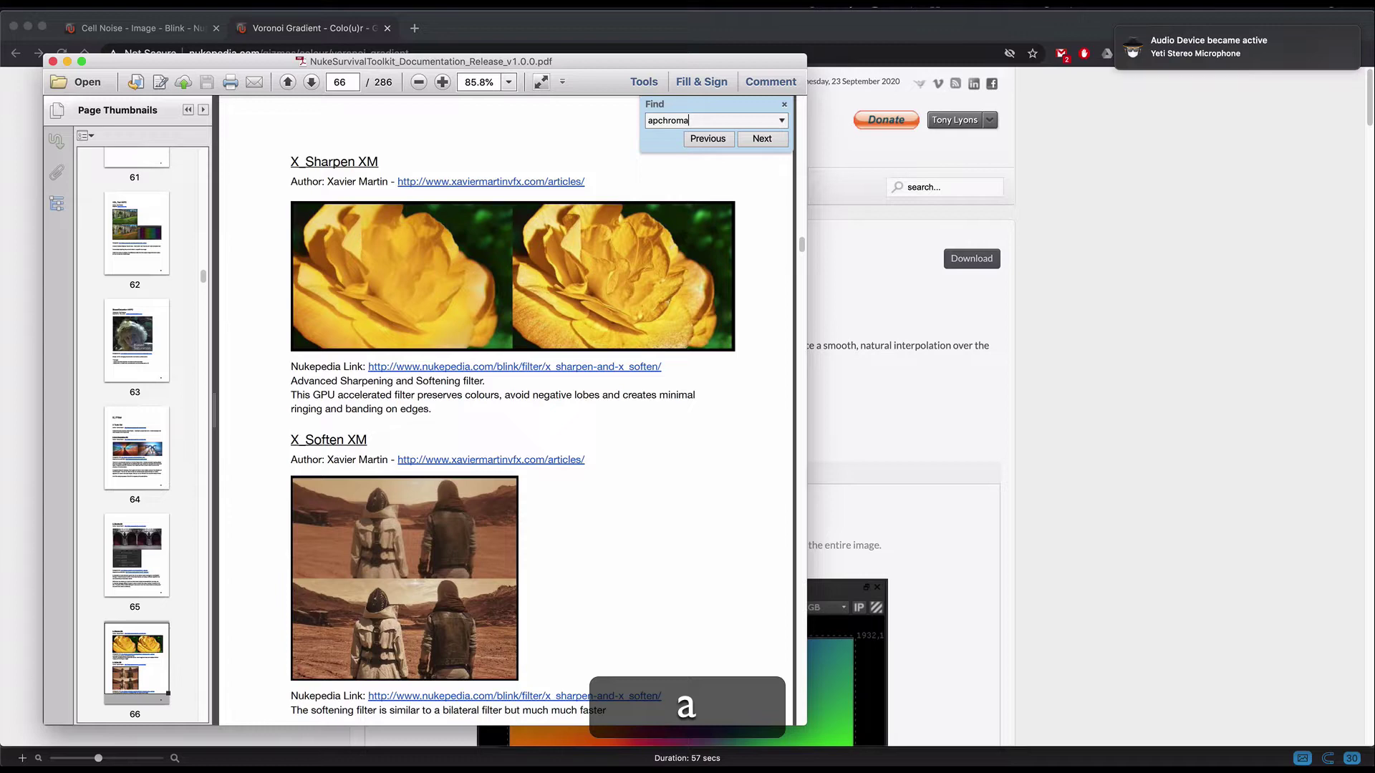
{"action": "key", "text": "Return"}
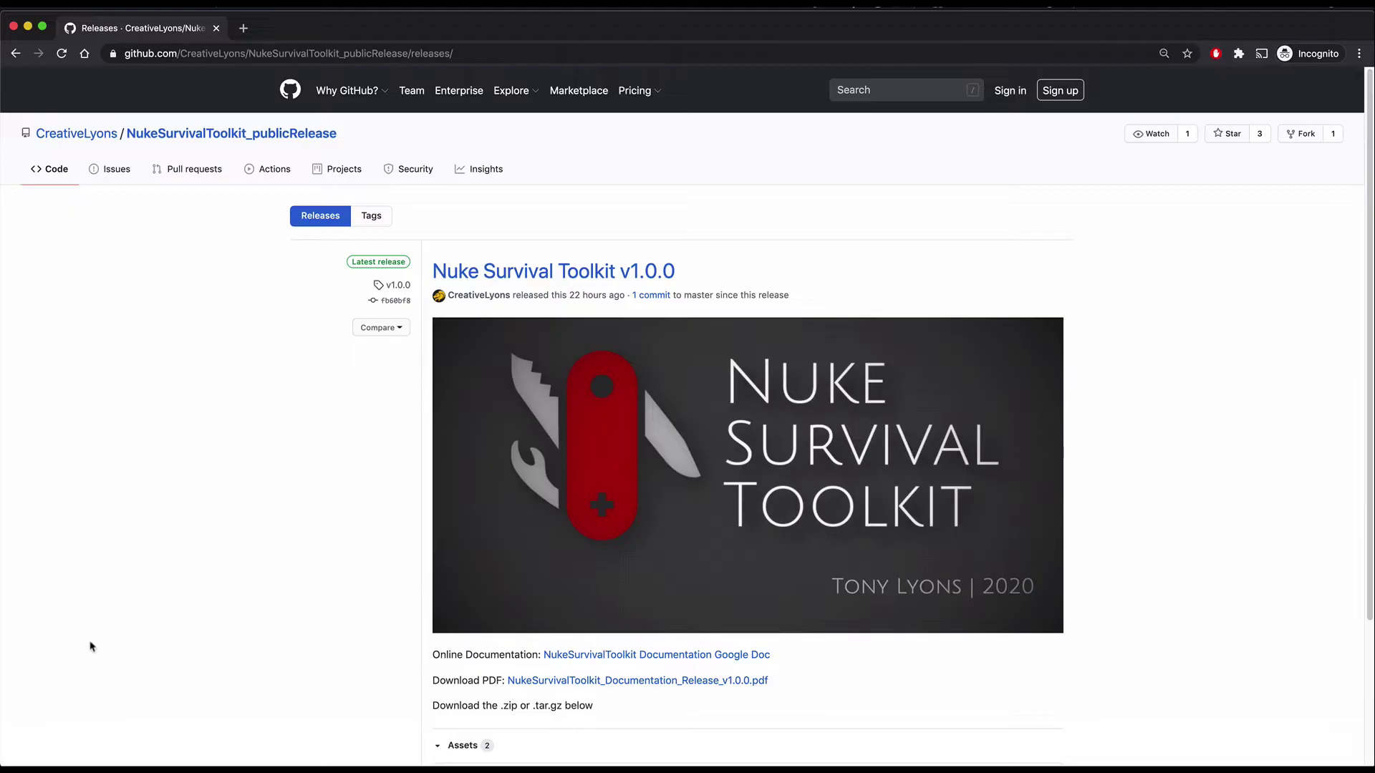
Open the Nuke Survival Toolkit v1.0.0 release from the GitHub Releases section.
{"action": "scroll", "coordinate": [169, 645], "scroll_direction": "down", "scroll_amount": 3}
{"action": "left_click", "coordinate": [440, 609]}
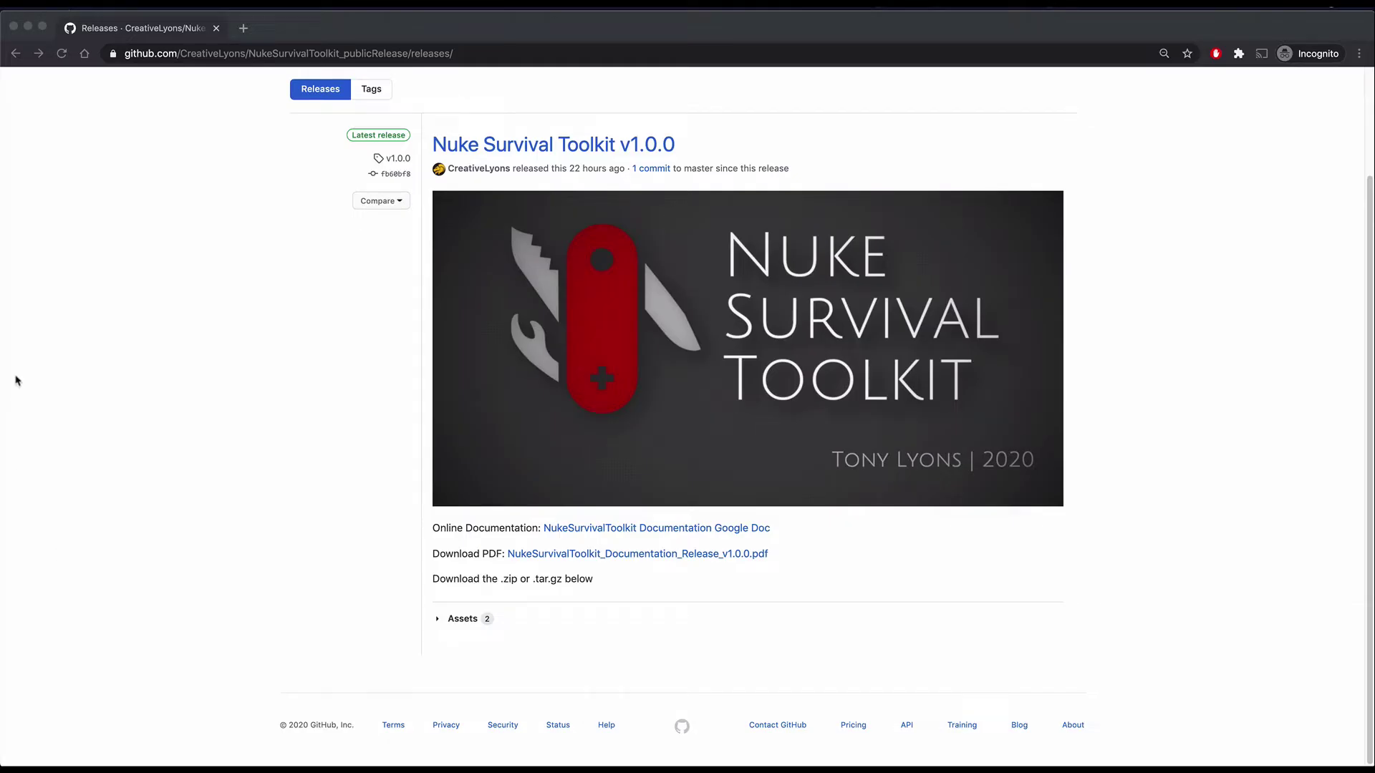
{"action": "scroll", "coordinate": [273, 410], "scroll_direction": "up", "scroll_amount": 3}
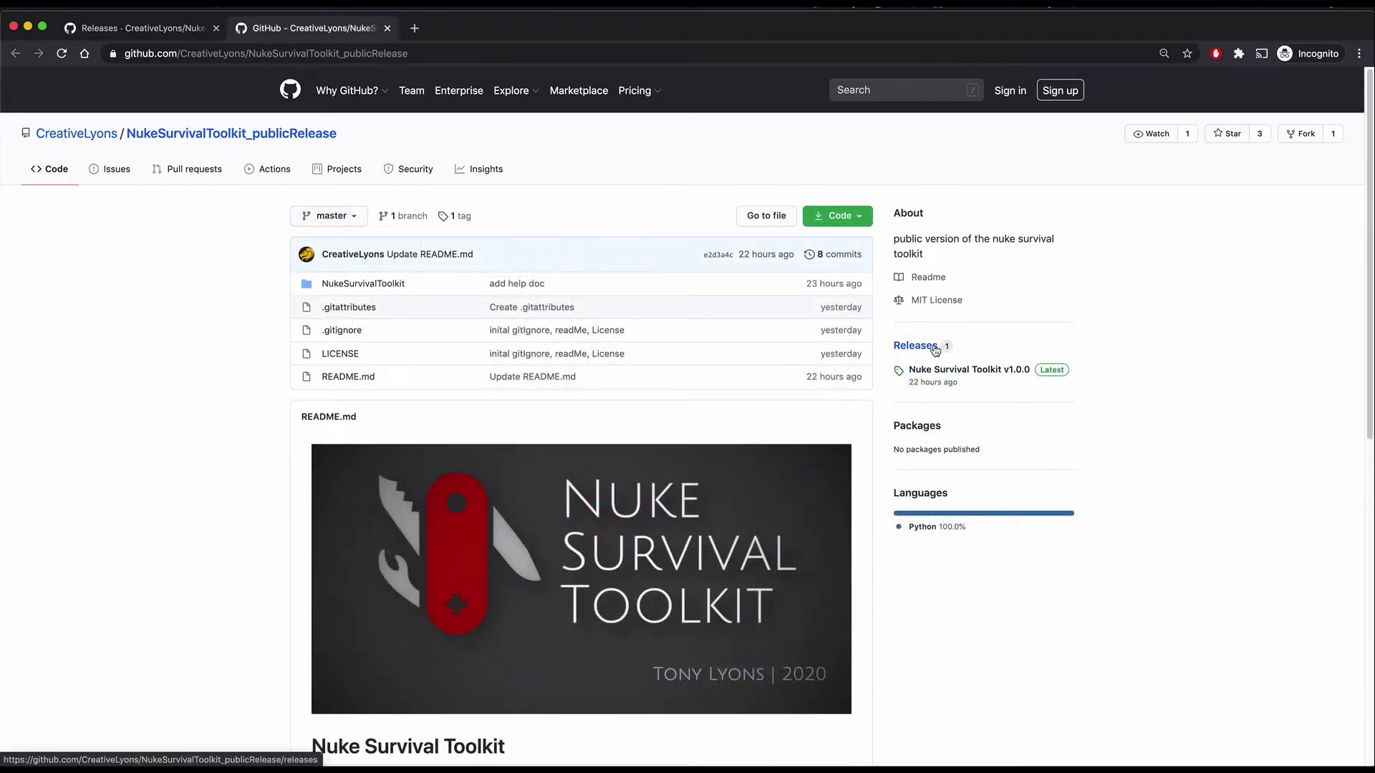
{"action": "left_click", "coordinate": [1024, 370]}
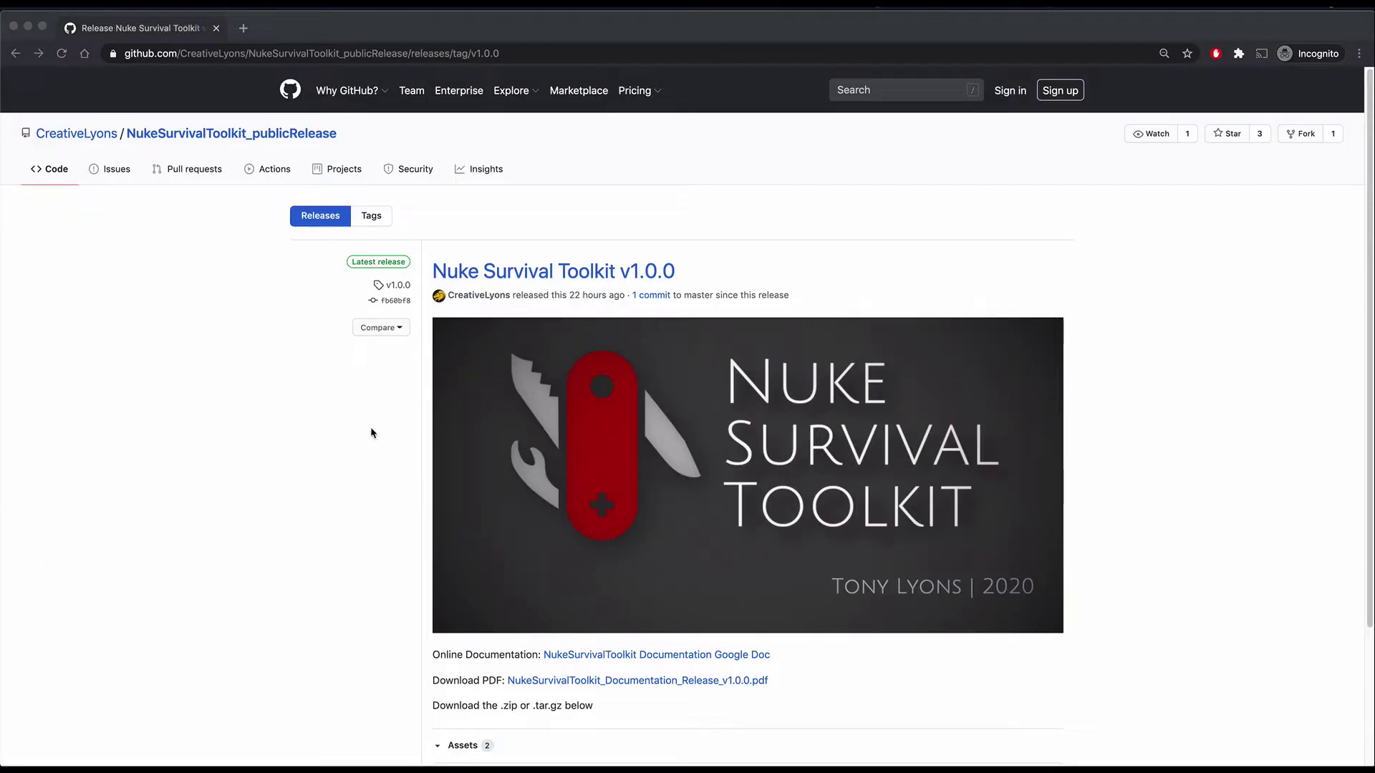
Expand the v1.0.0 Assets to reveal the Source code downloads, then follow the documentation Google Doc link.
{"action": "scroll", "coordinate": [1115, 414], "scroll_direction": "down", "scroll_amount": 5}
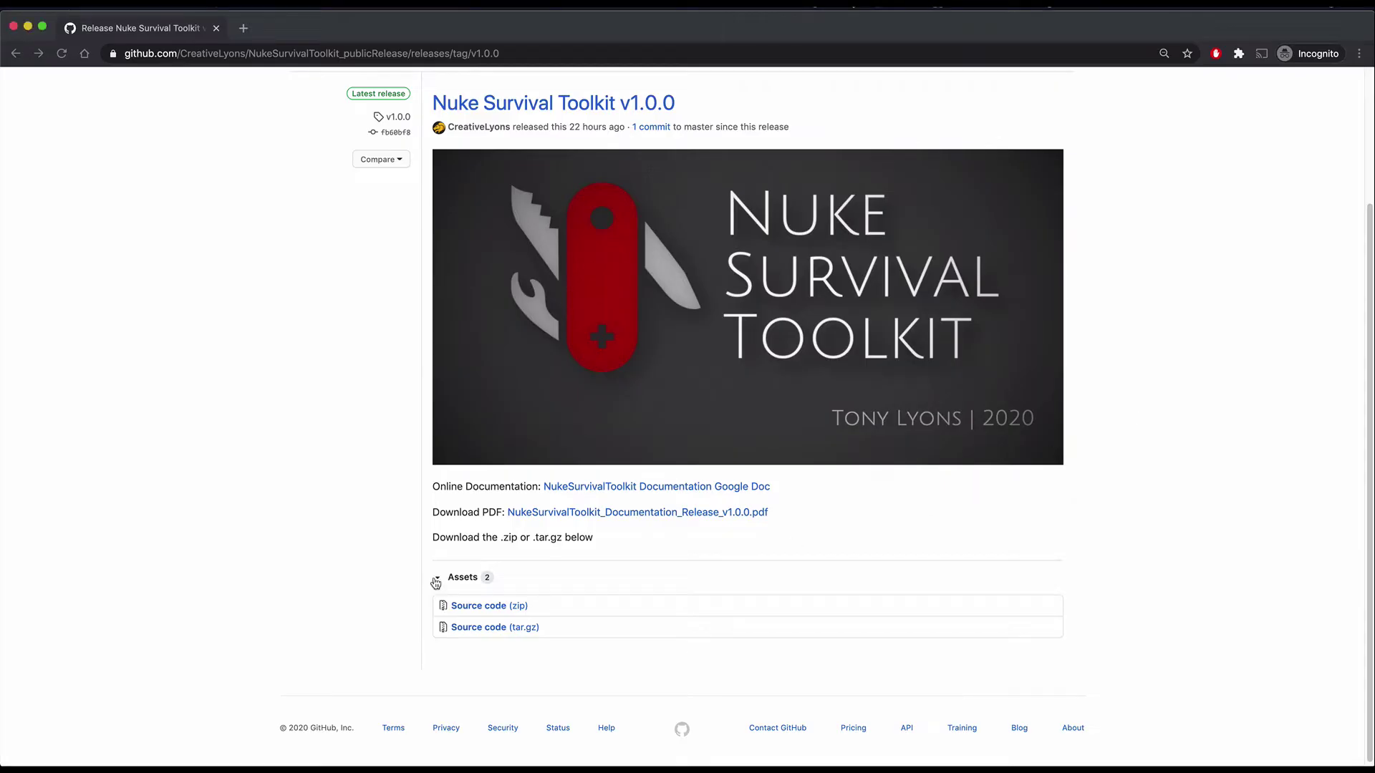
{"action": "double_click", "coordinate": [435, 583]}
{"action": "left_click", "coordinate": [436, 629]}
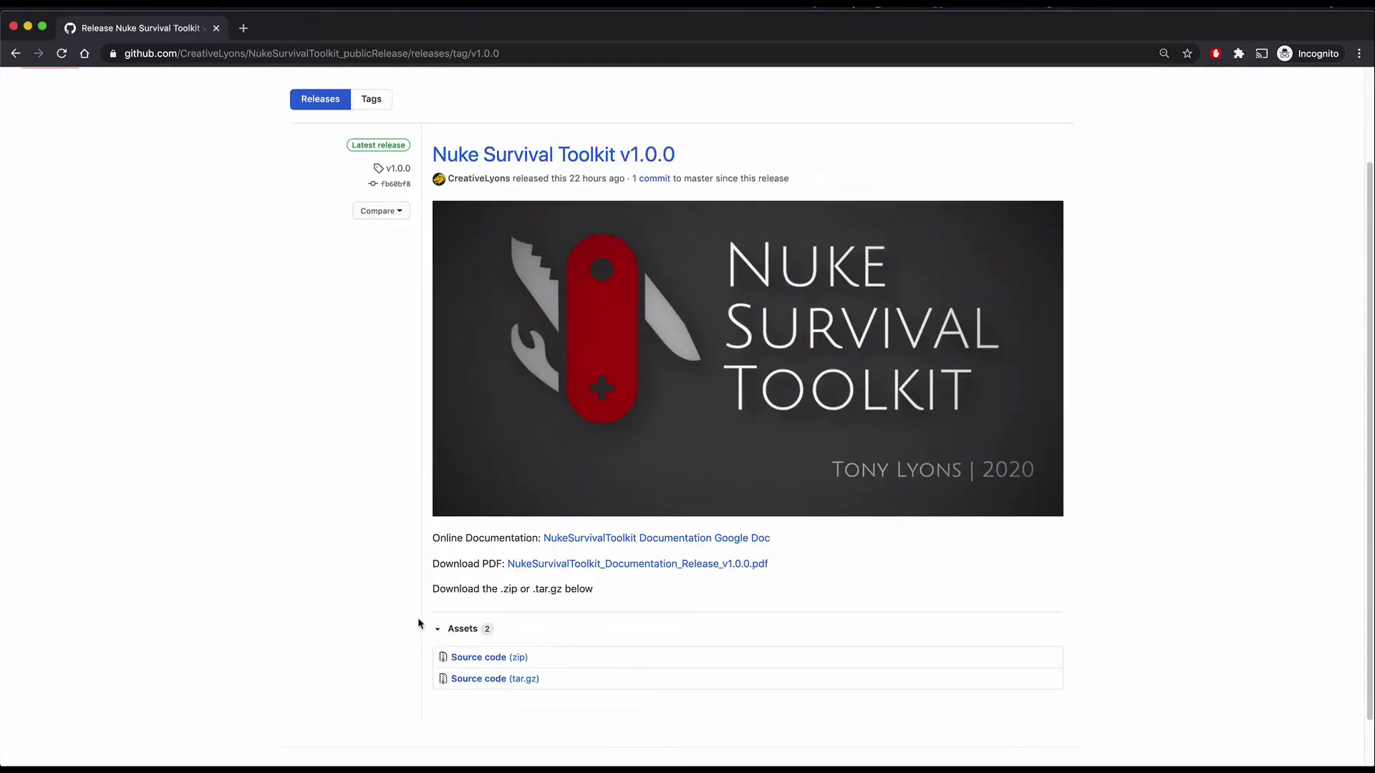
{"action": "scroll", "coordinate": [391, 550], "scroll_direction": "up", "scroll_amount": 3}
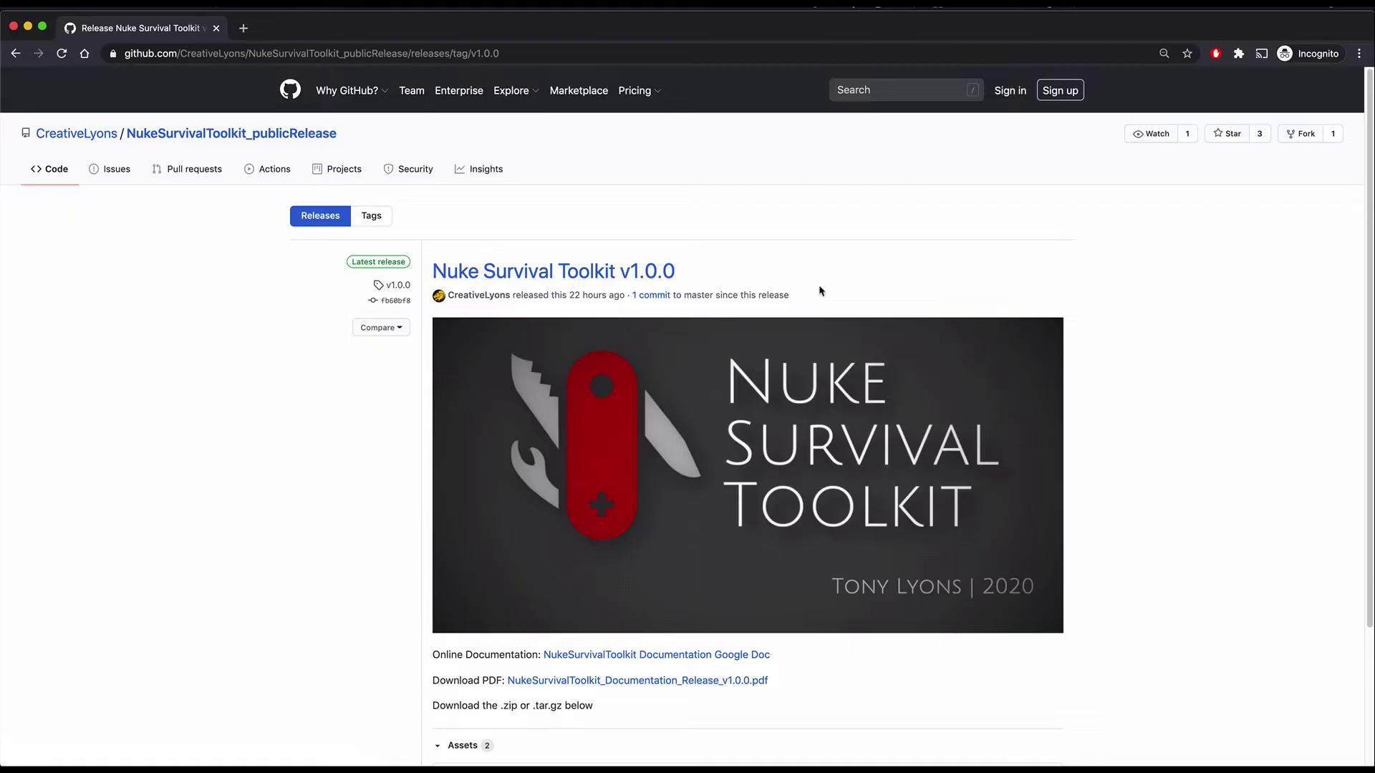
{"action": "scroll", "coordinate": [874, 286], "scroll_direction": "down", "scroll_amount": 3}
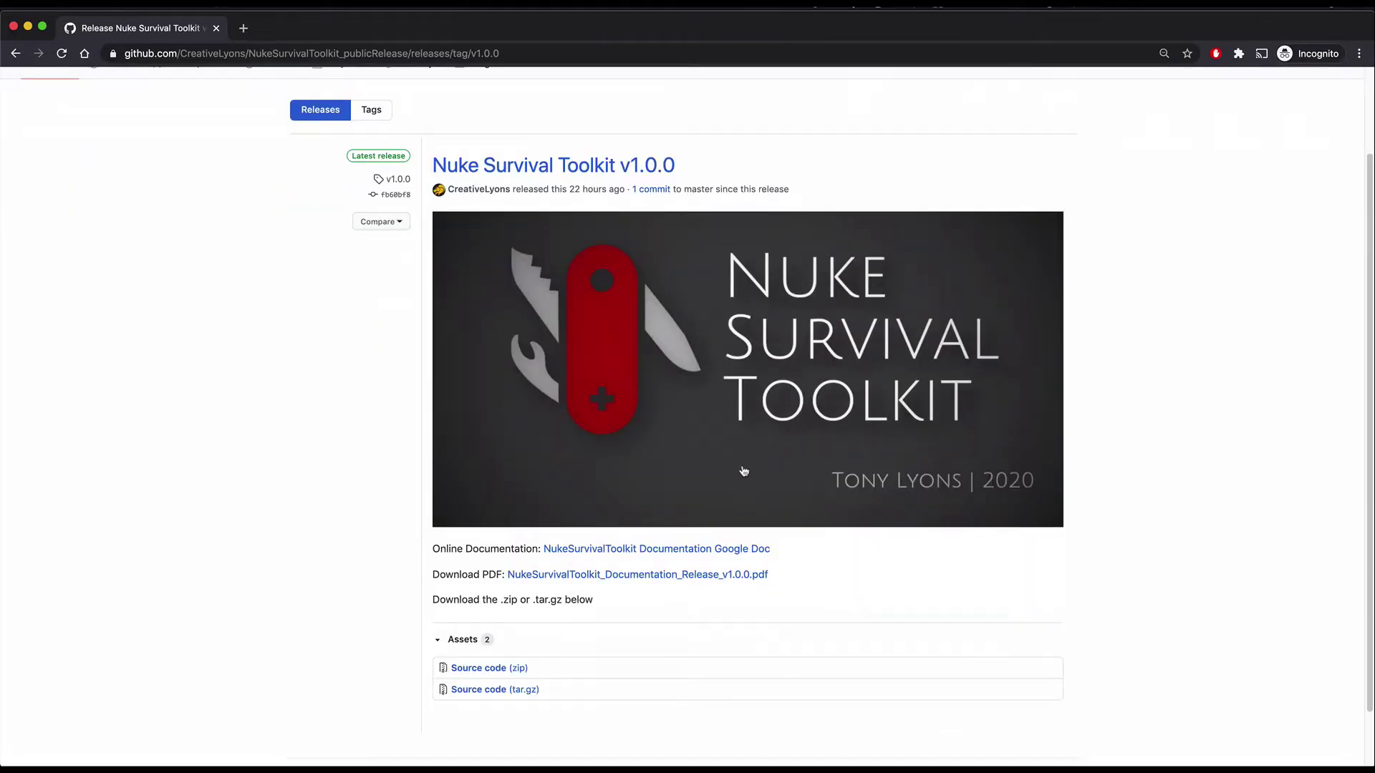
{"action": "left_click", "coordinate": [654, 550]}
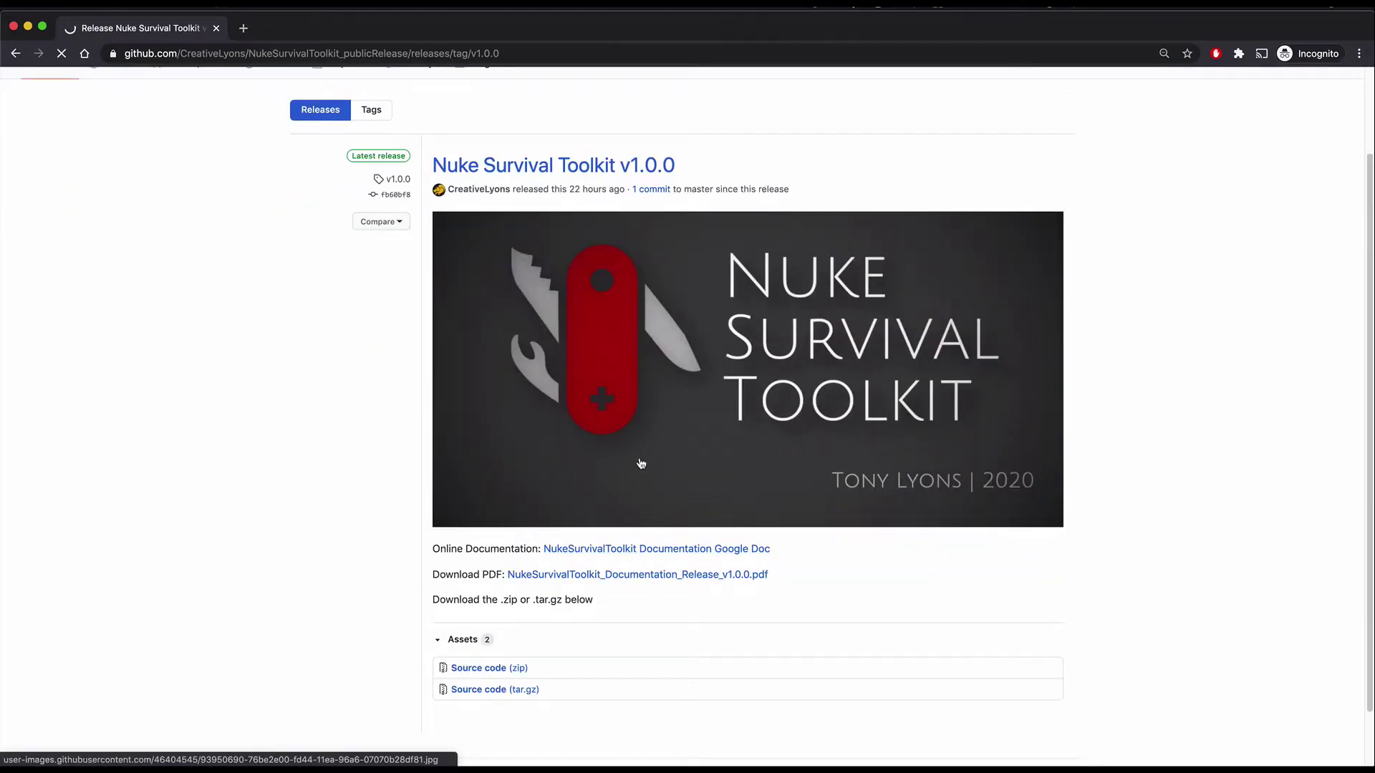
Jump to the Looper NKPD section of the Google Doc, then go back to the GitHub release page.
{"action": "left_click_drag", "start_coordinate": [166, 195], "coordinate": [153, 255]}
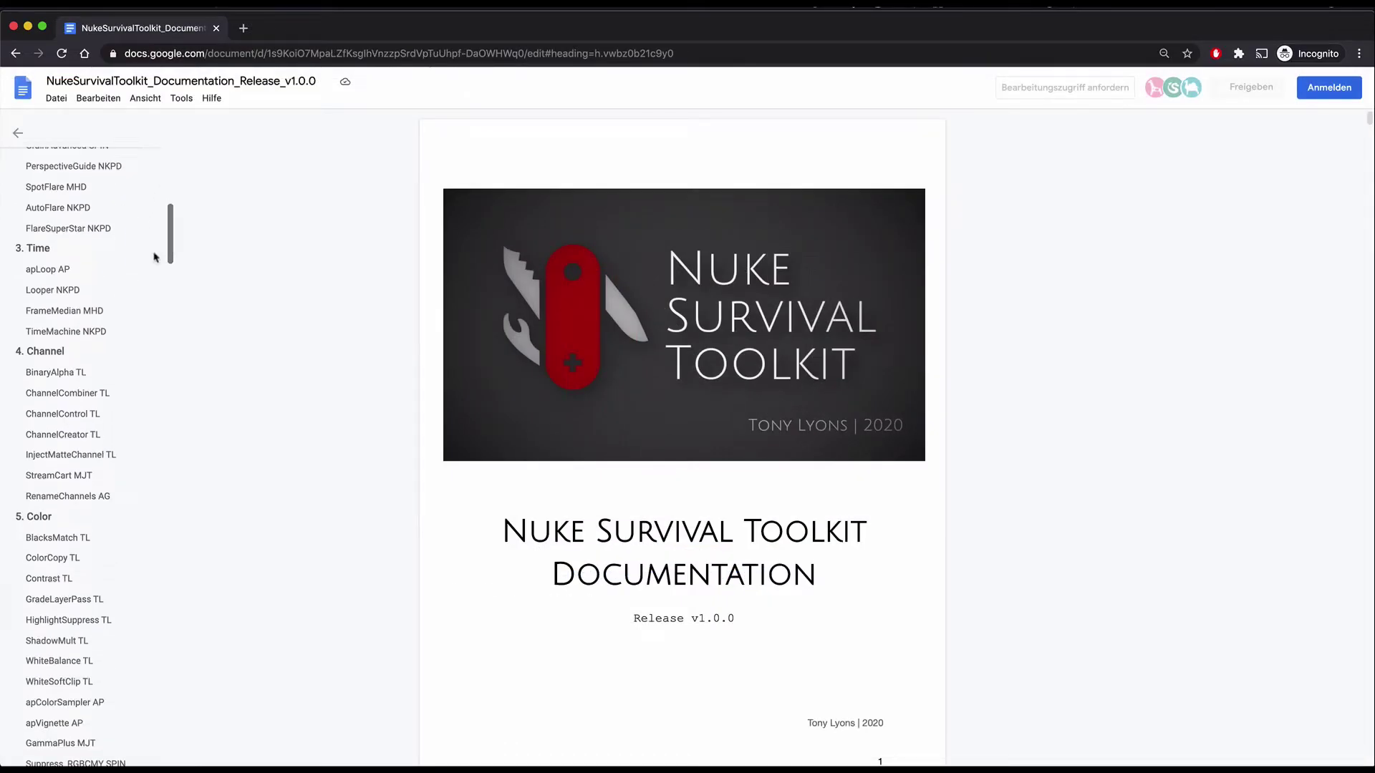
{"action": "left_click", "coordinate": [54, 290]}
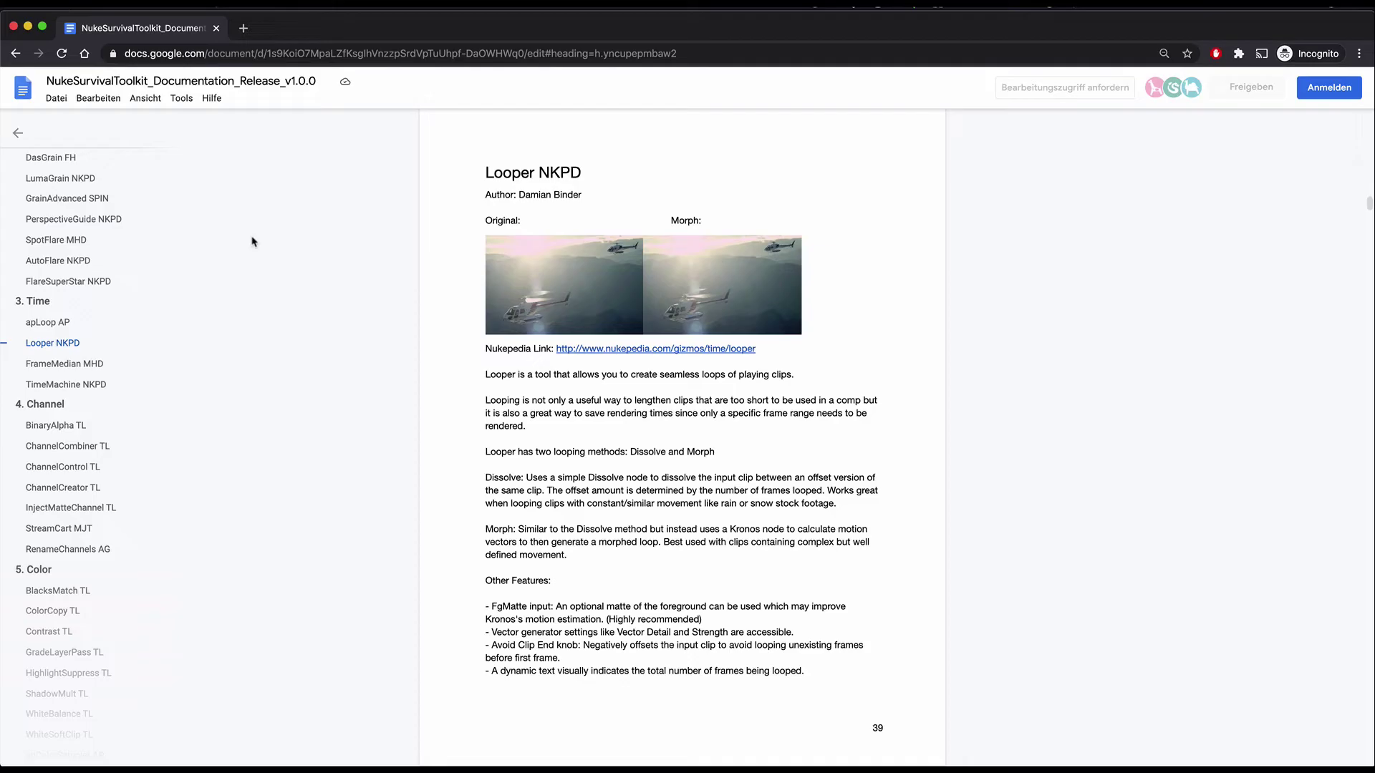
{"action": "scroll", "coordinate": [77, 585], "scroll_direction": "down", "scroll_amount": 3}
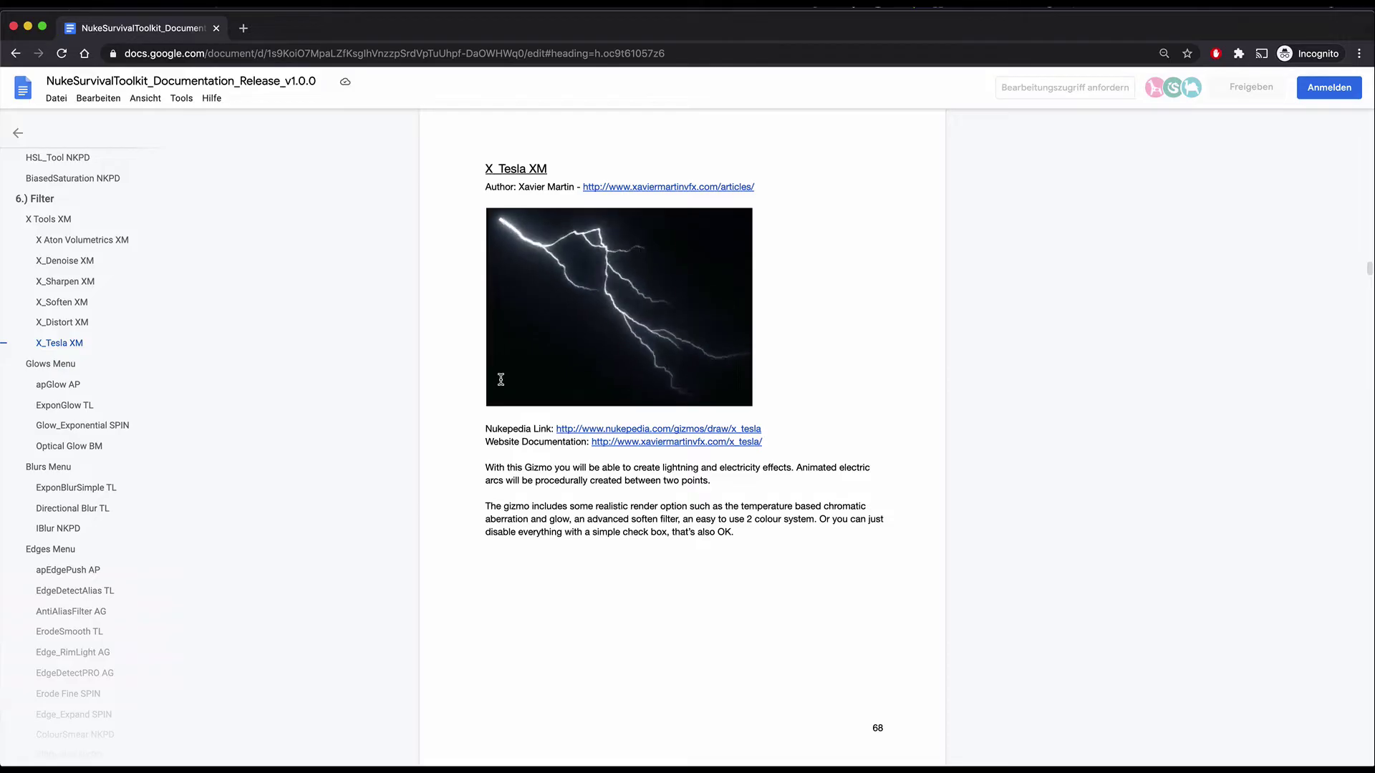
{"action": "left_click", "coordinate": [14, 58]}
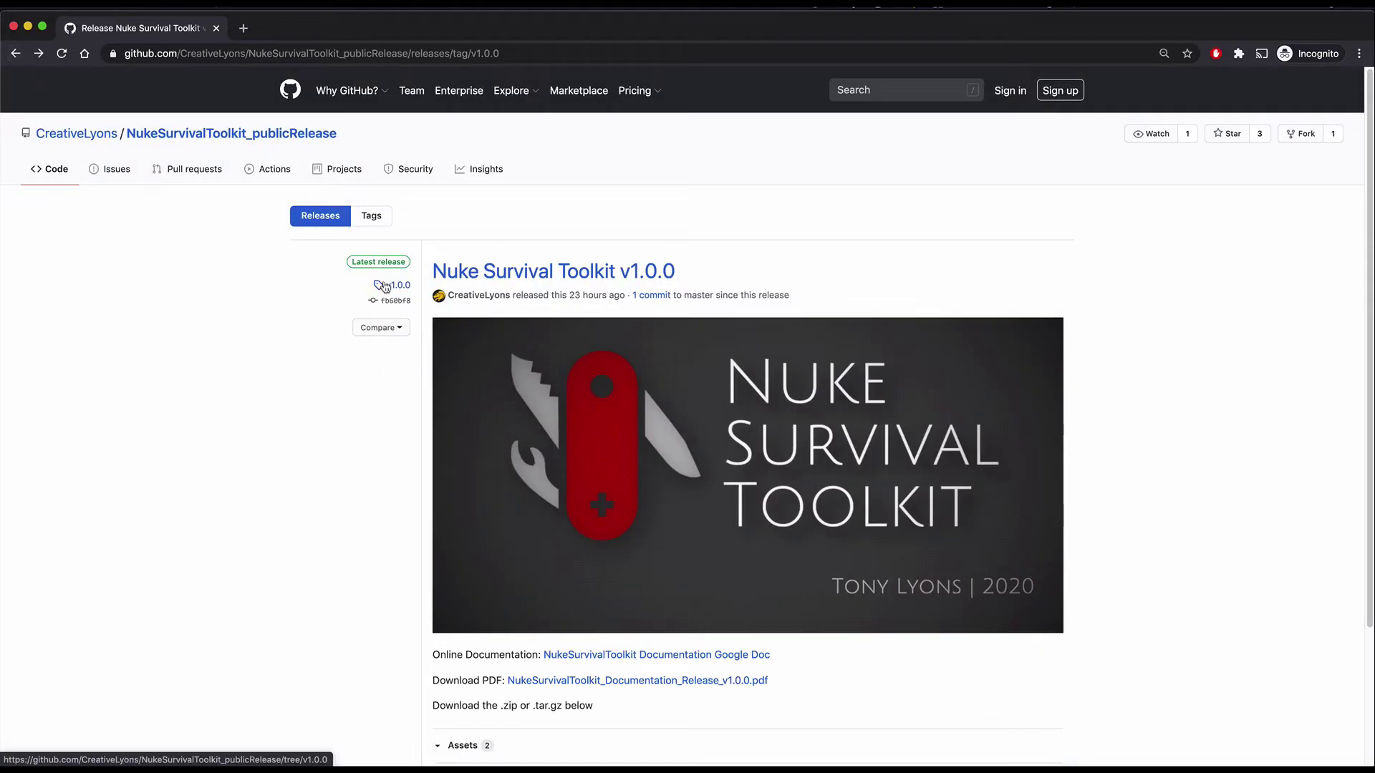
Download the documentation PDF via its link's context menu and the v1.0.0 Source code (zip).
{"action": "right_click", "coordinate": [659, 684]}
{"action": "left_click", "coordinate": [702, 559]}
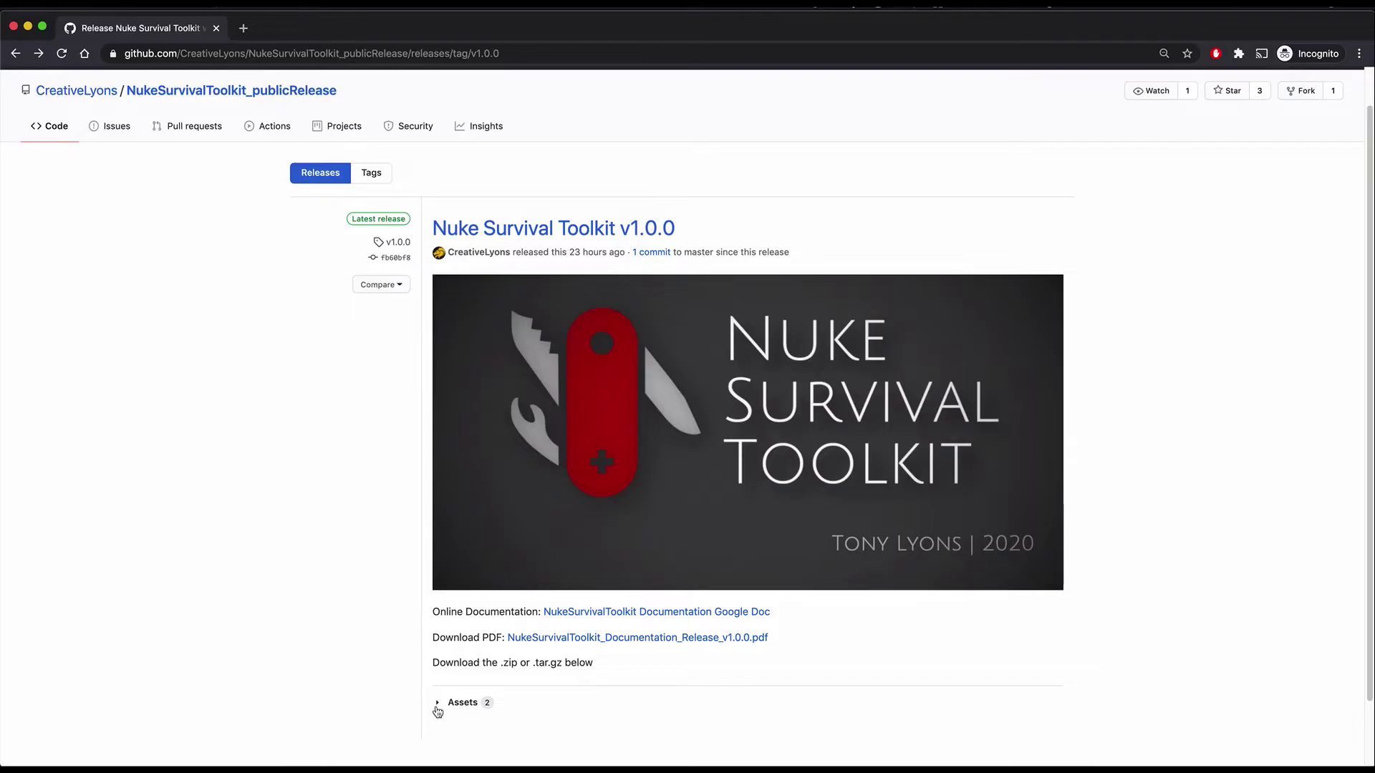
{"action": "left_click", "coordinate": [438, 707]}
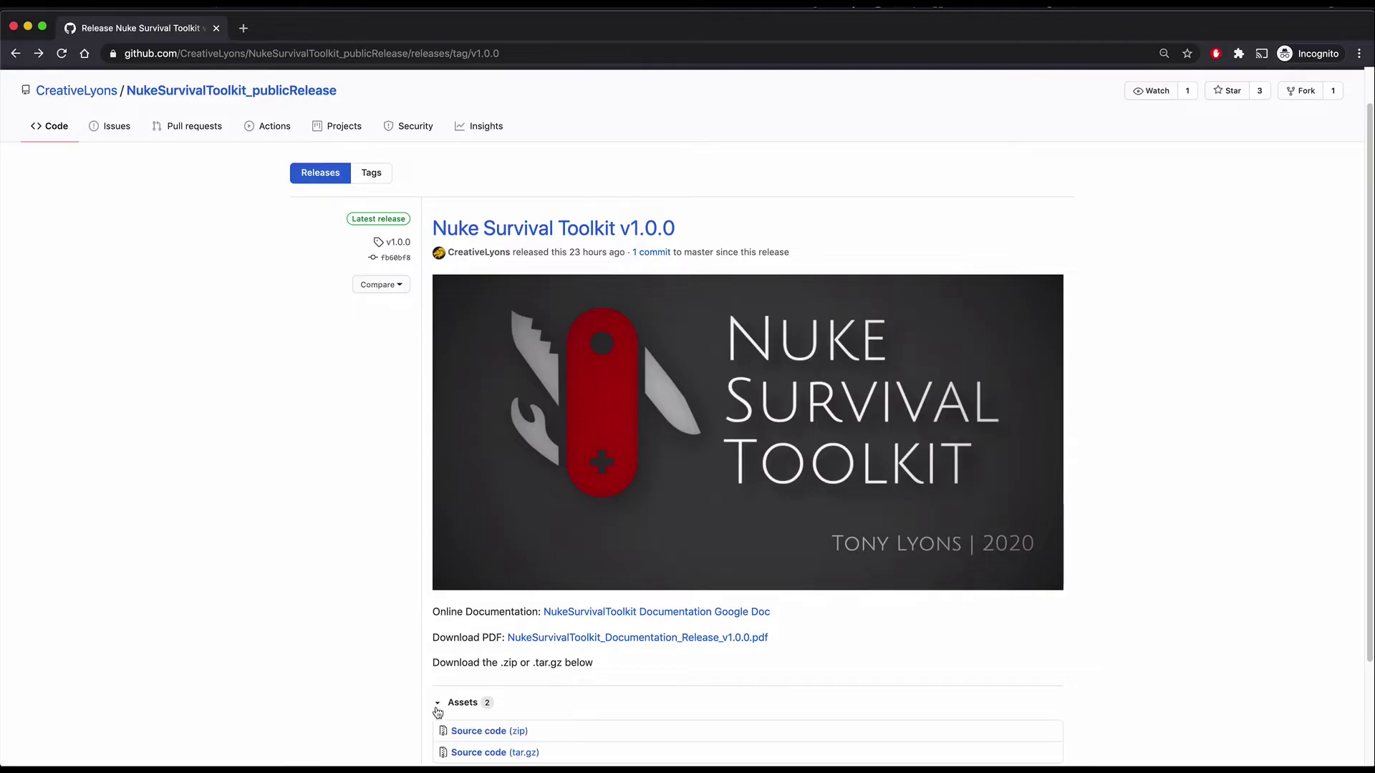
{"action": "scroll", "coordinate": [401, 670], "scroll_direction": "down", "scroll_amount": 1}
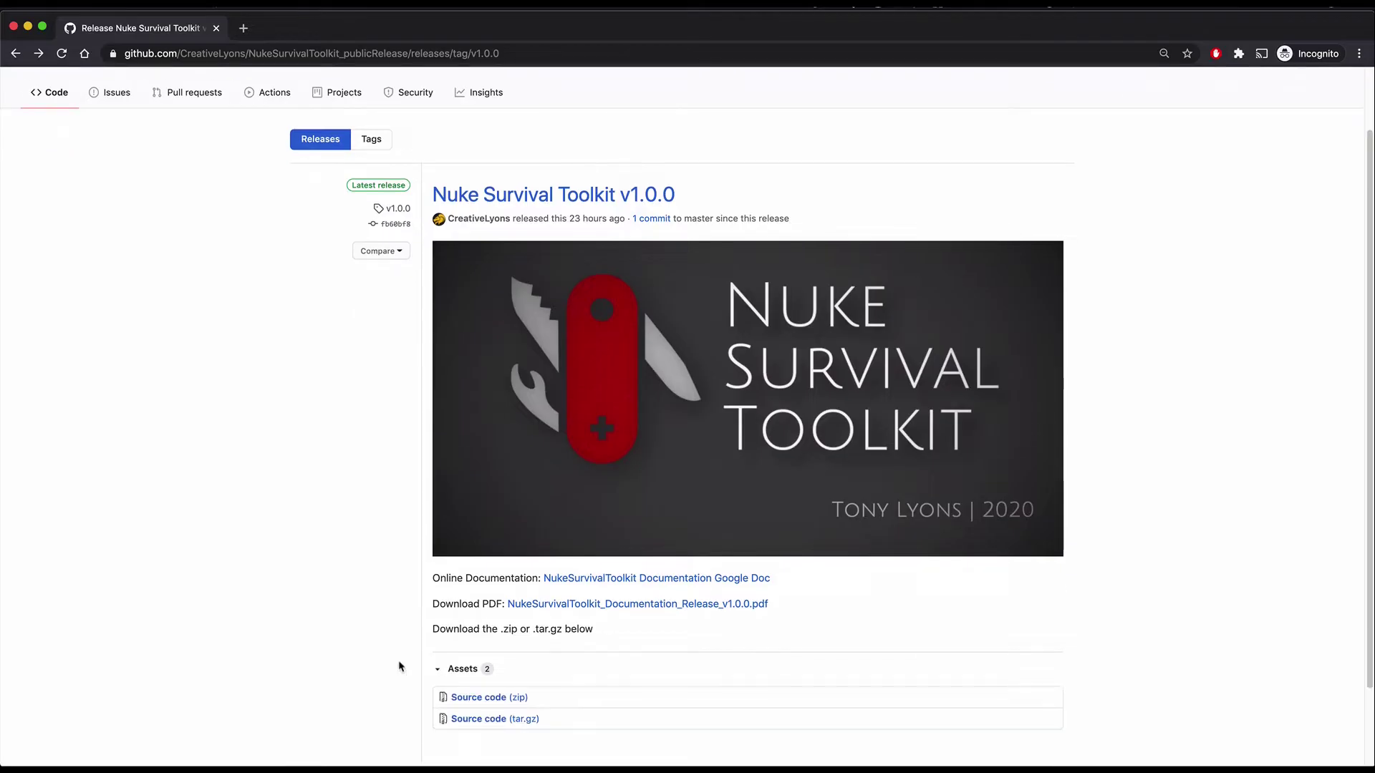
{"action": "left_click", "coordinate": [479, 698]}
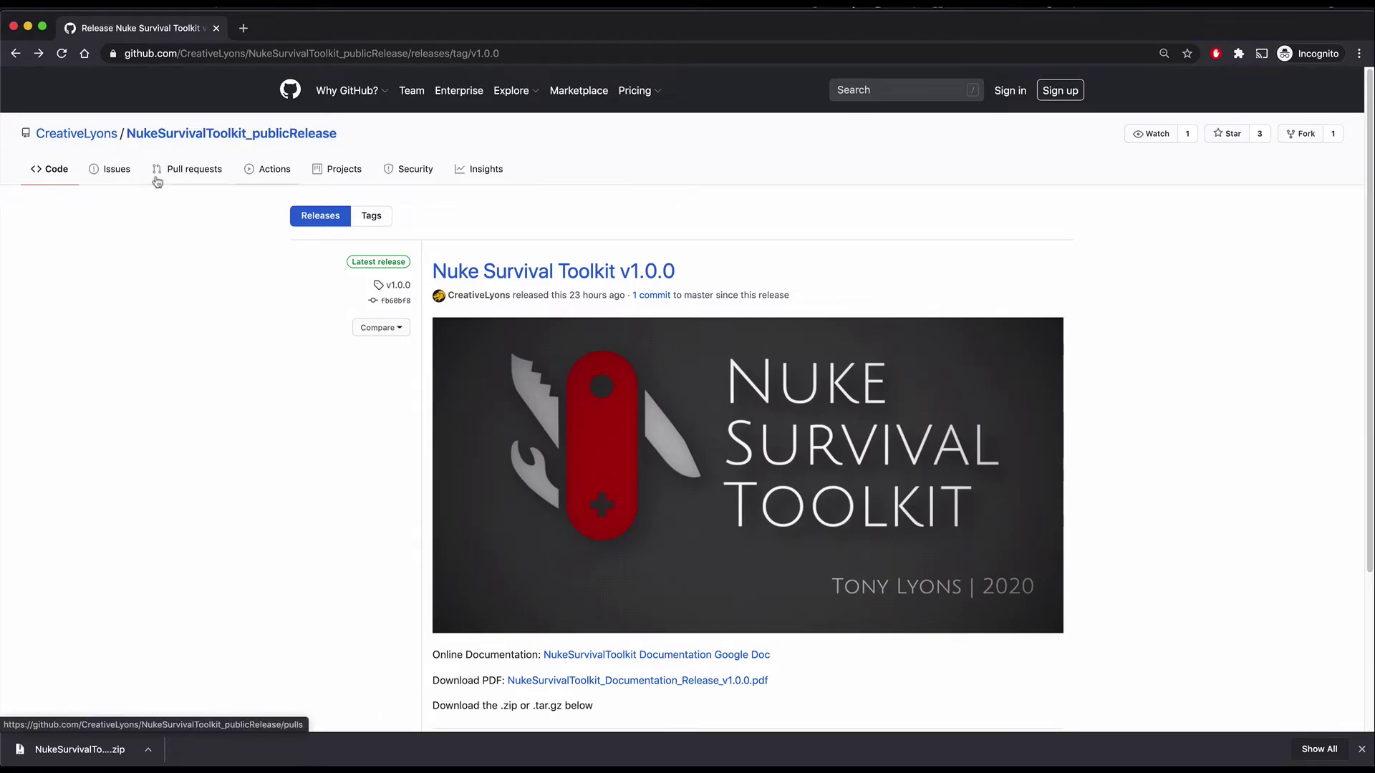
Browse the repository code to the NukeSurvivalToolkit/MJT_Labs/3D/PosToolkit_MJ_v12 folder.
{"action": "left_click", "coordinate": [52, 174]}
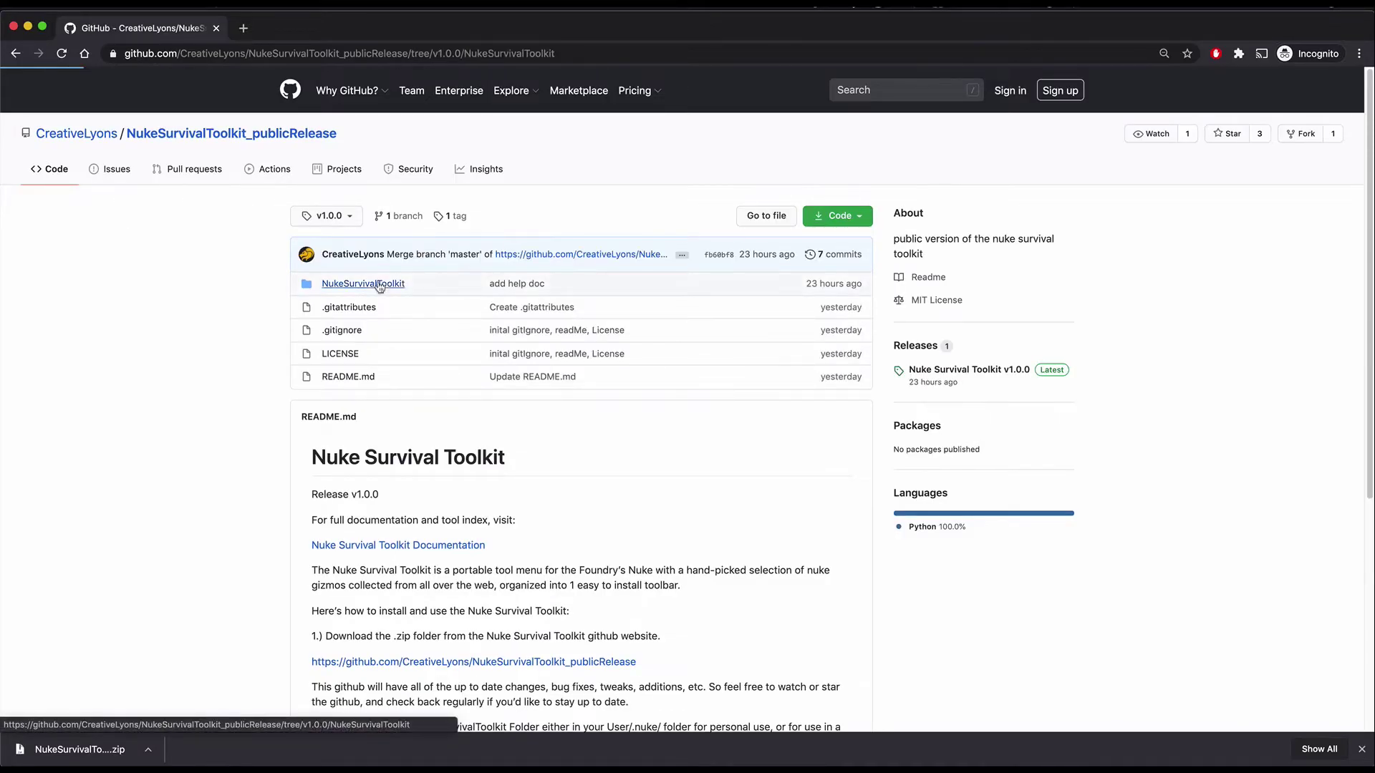
{"action": "left_click", "coordinate": [376, 282]}
{"action": "left_click", "coordinate": [352, 378]}
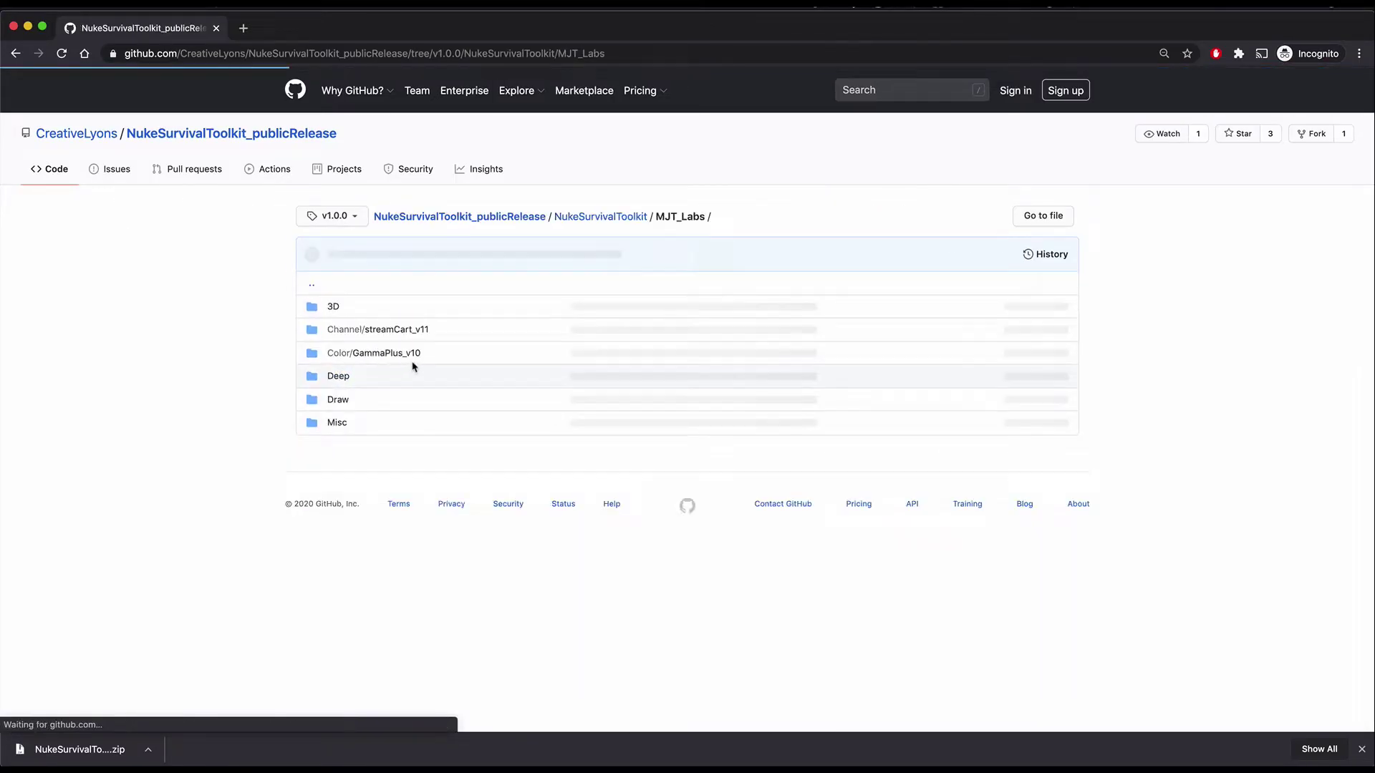
{"action": "left_click", "coordinate": [333, 311]}
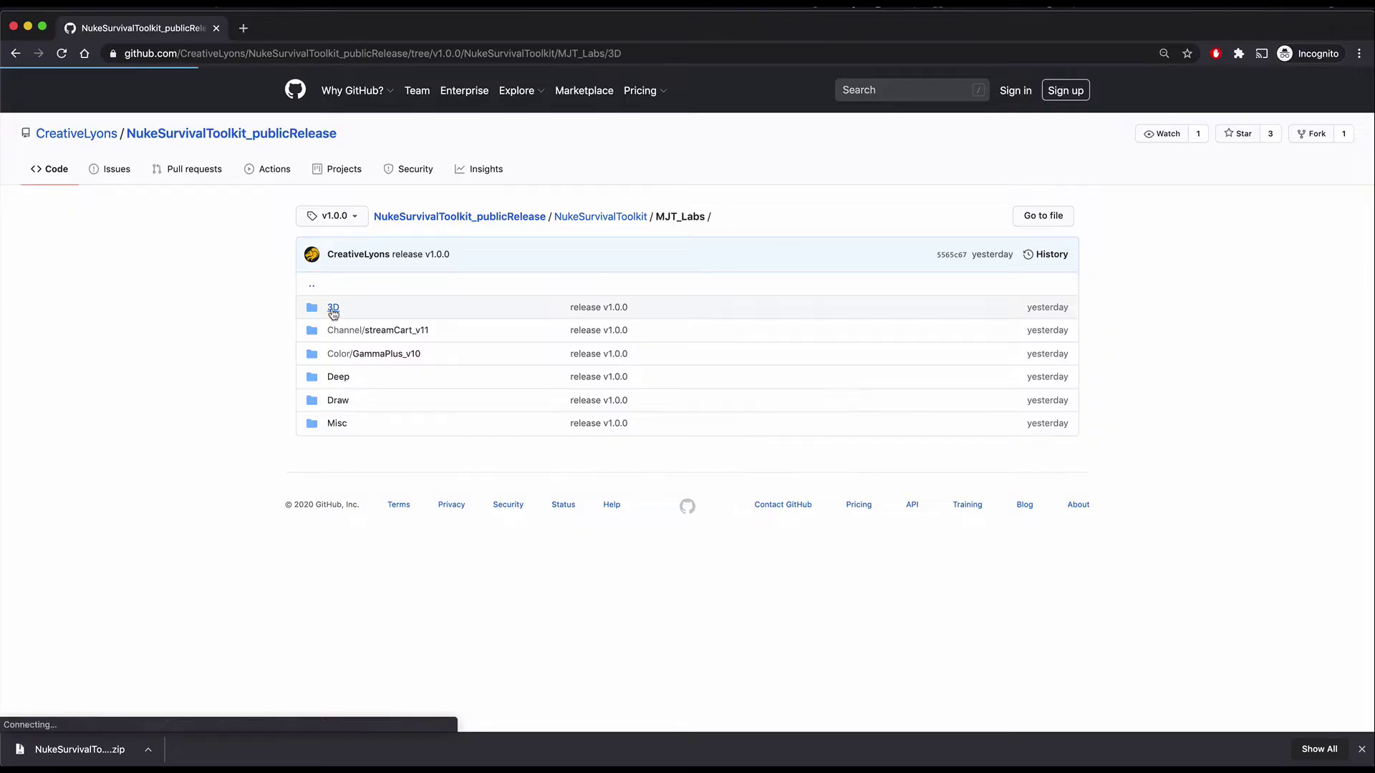
{"action": "left_click", "coordinate": [401, 312]}
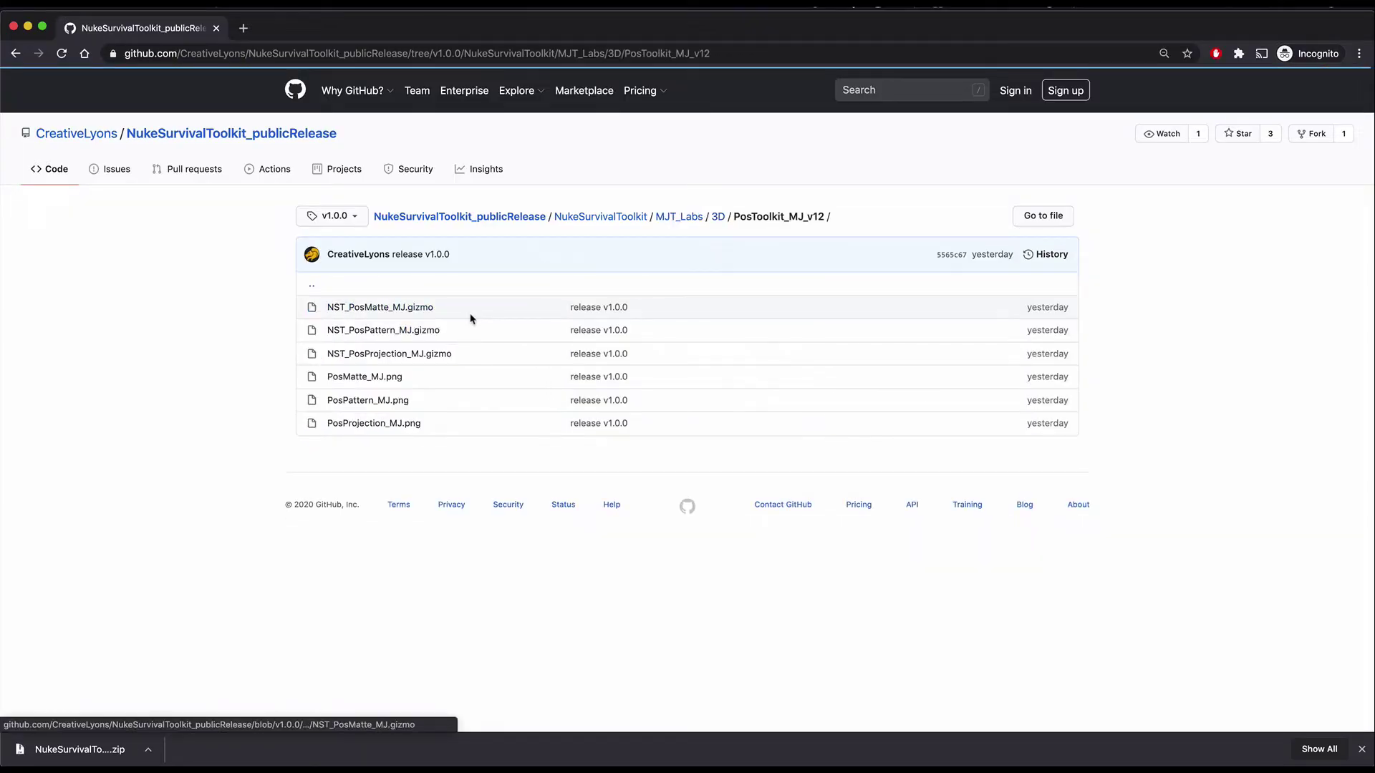
Copy the raw NST_PosPattern_MJ.gizmo code and paste it into the NukeX node graph.
{"action": "left_click", "coordinate": [436, 334]}
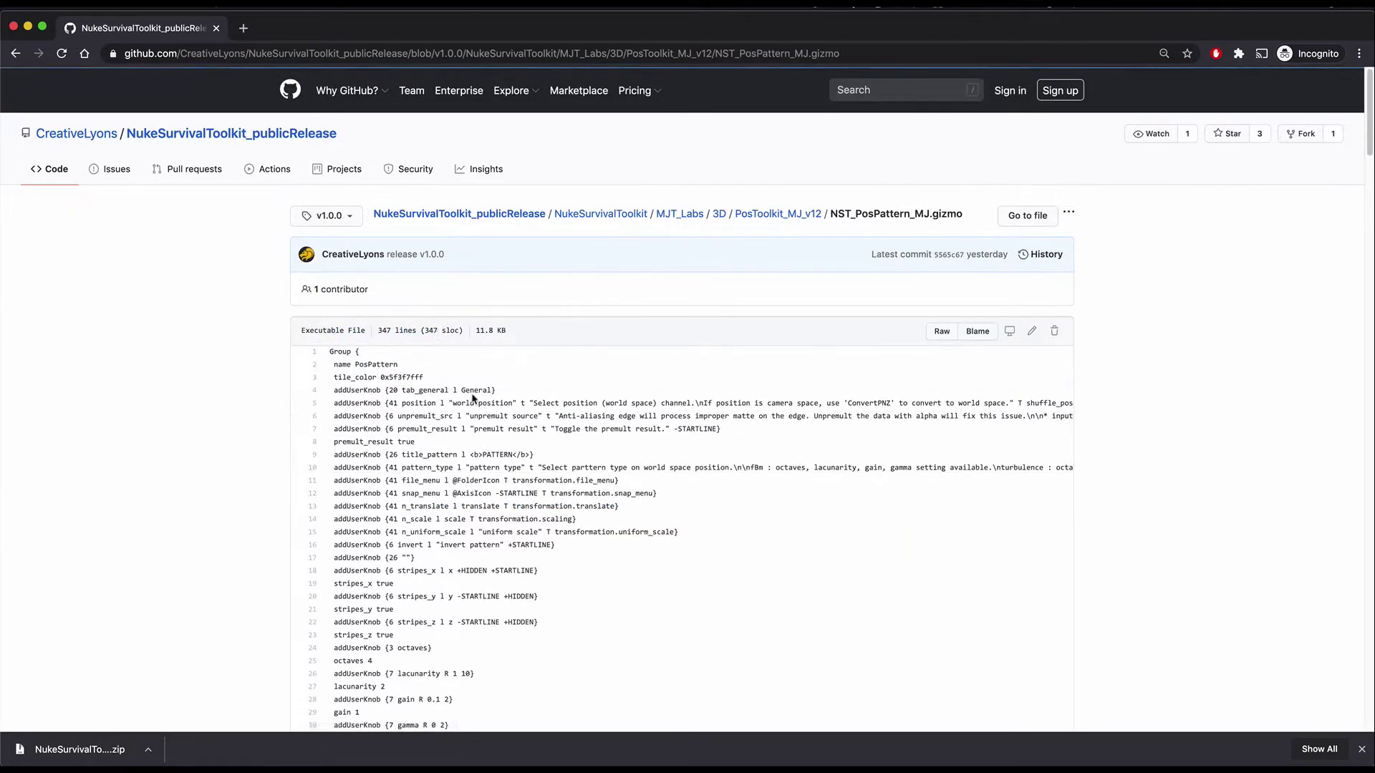
{"action": "left_click", "coordinate": [940, 332]}
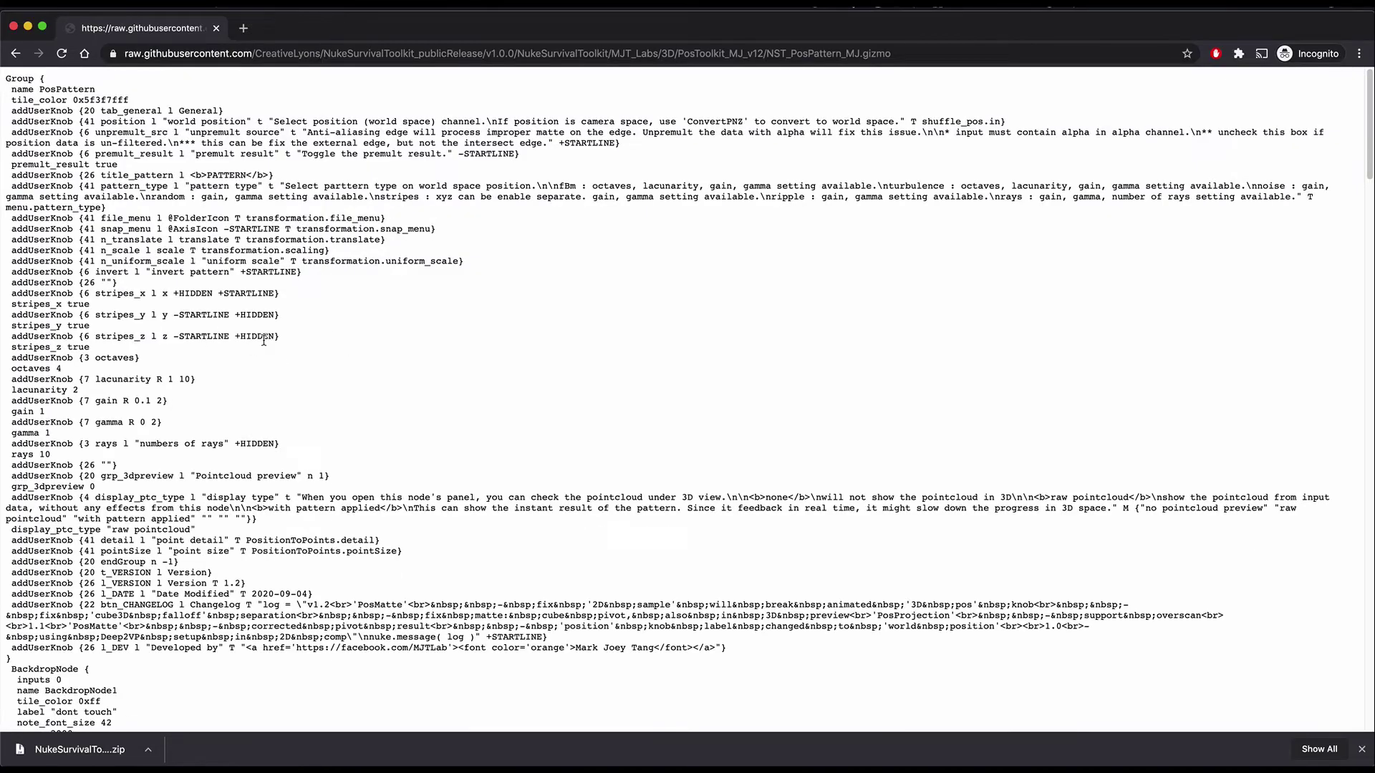
{"action": "key", "text": "super+a"}
{"action": "key", "text": "super+c"}
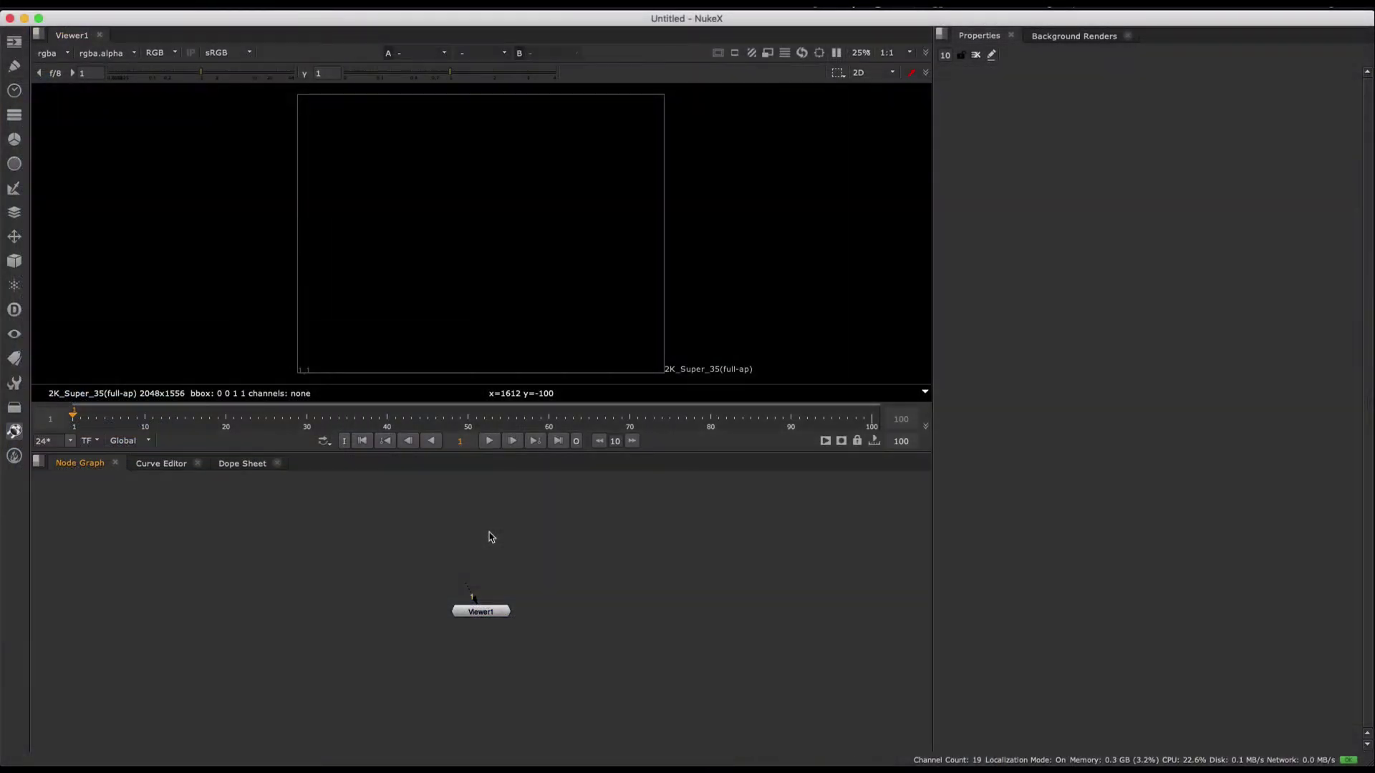
{"action": "key", "text": "super+v"}
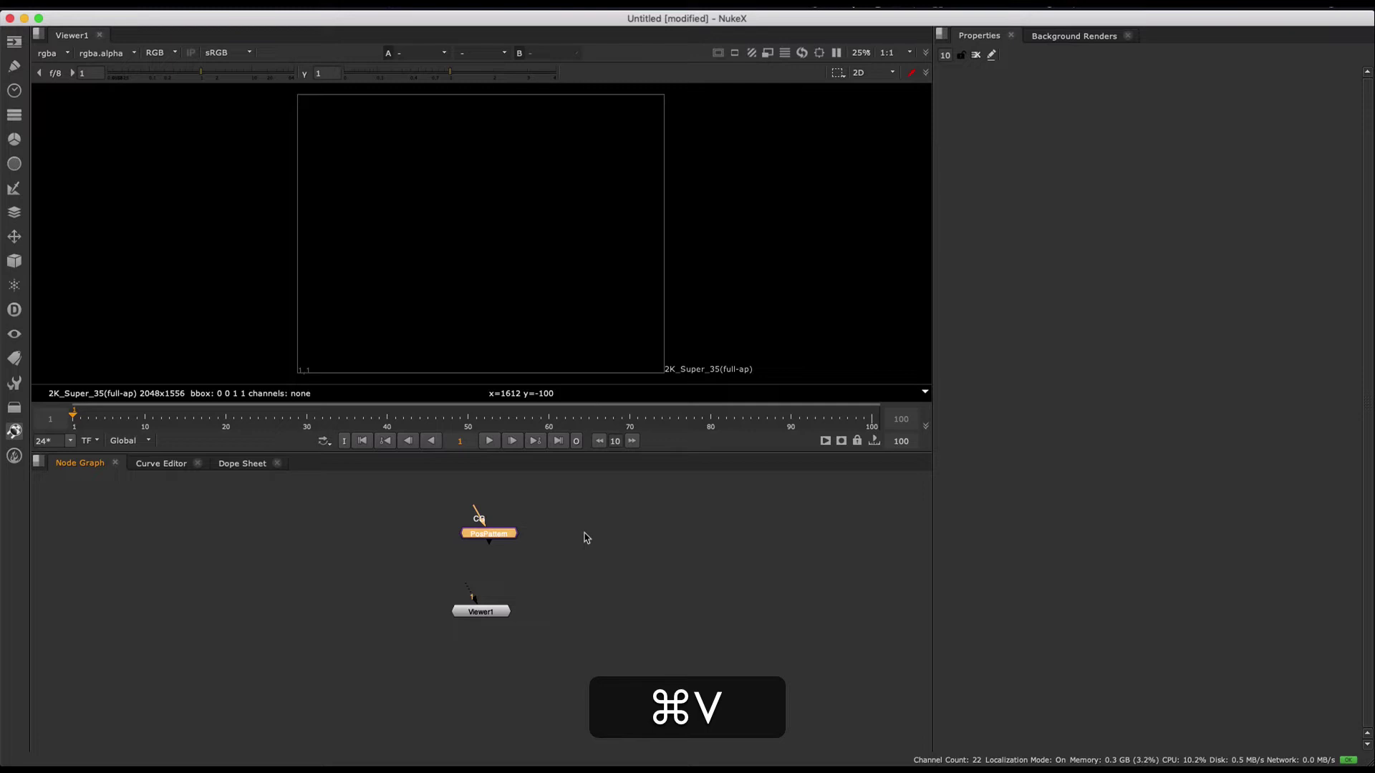
{"action": "left_click", "coordinate": [502, 570]}
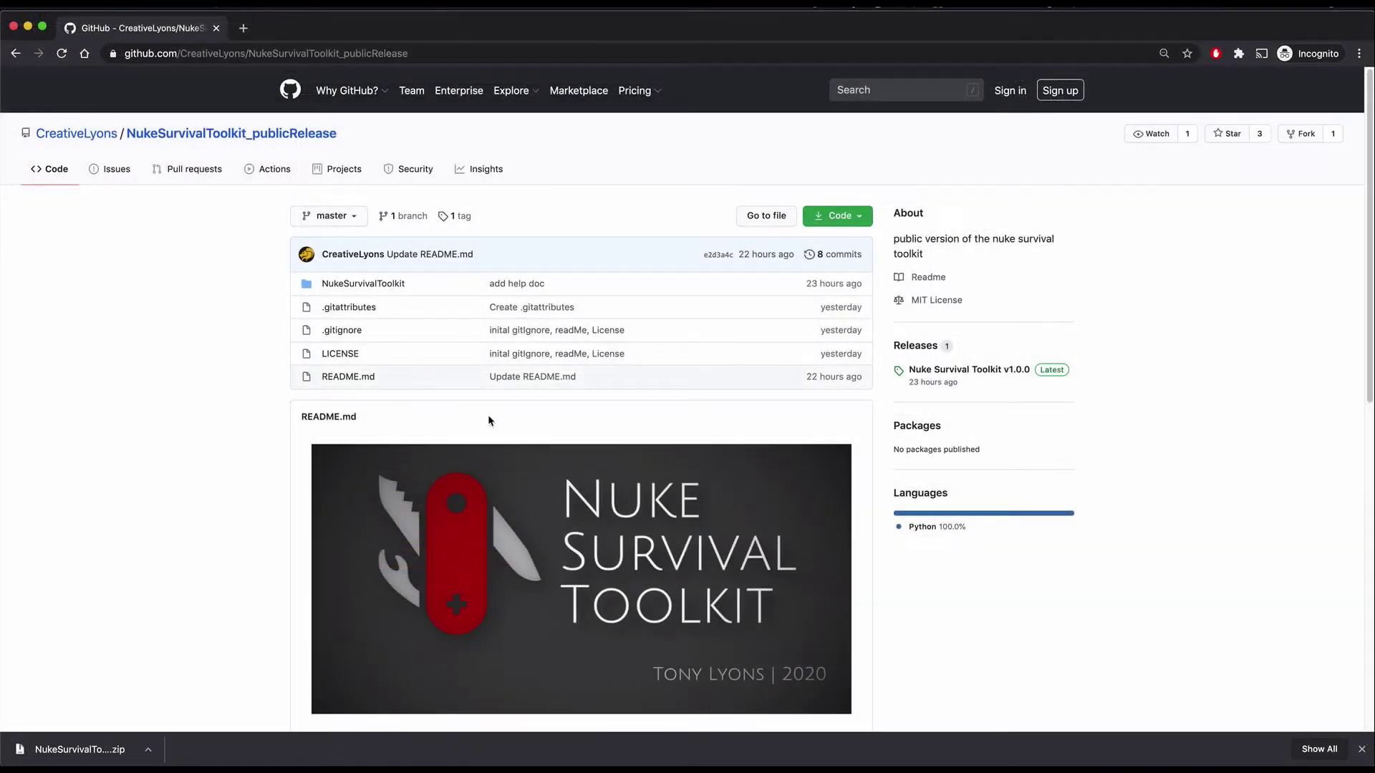
Download the NukeSurvivalToolkit_publicRelease repository as a ZIP from the green Code menu.
{"action": "left_click", "coordinate": [852, 225]}
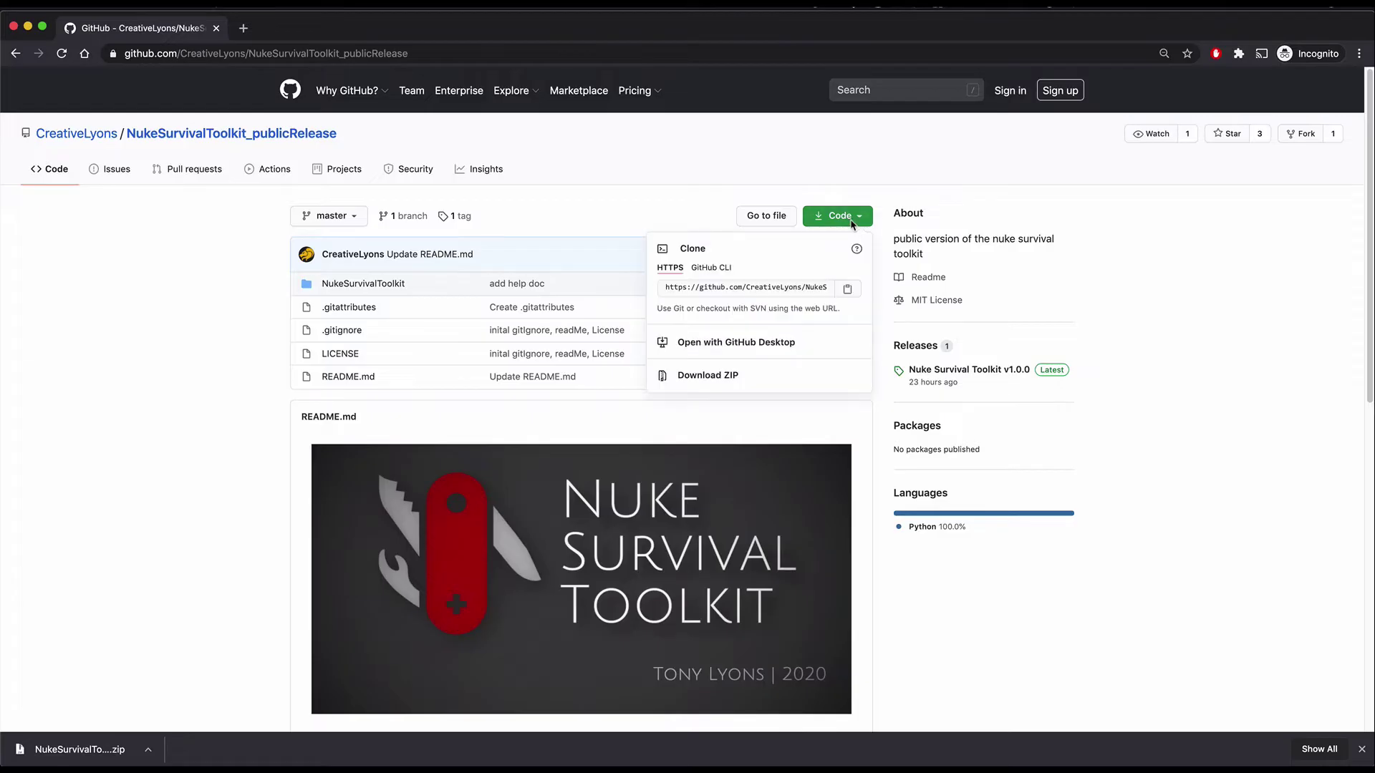
{"action": "left_click", "coordinate": [716, 375]}
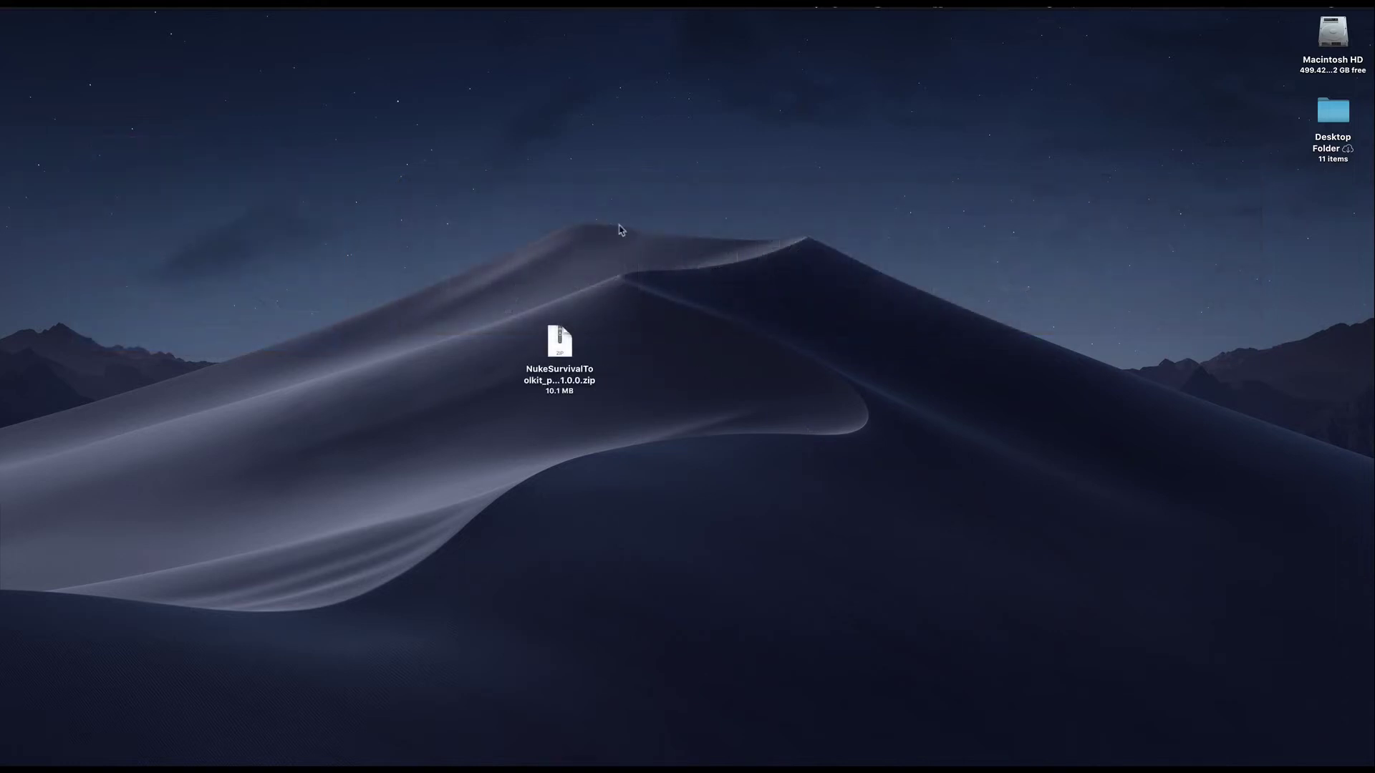
Unzip the NukeSurvivalToolkit 1.0.0 download and open the extracted folder.
{"action": "left_click", "coordinate": [560, 348]}
{"action": "double_click", "coordinate": [560, 351]}
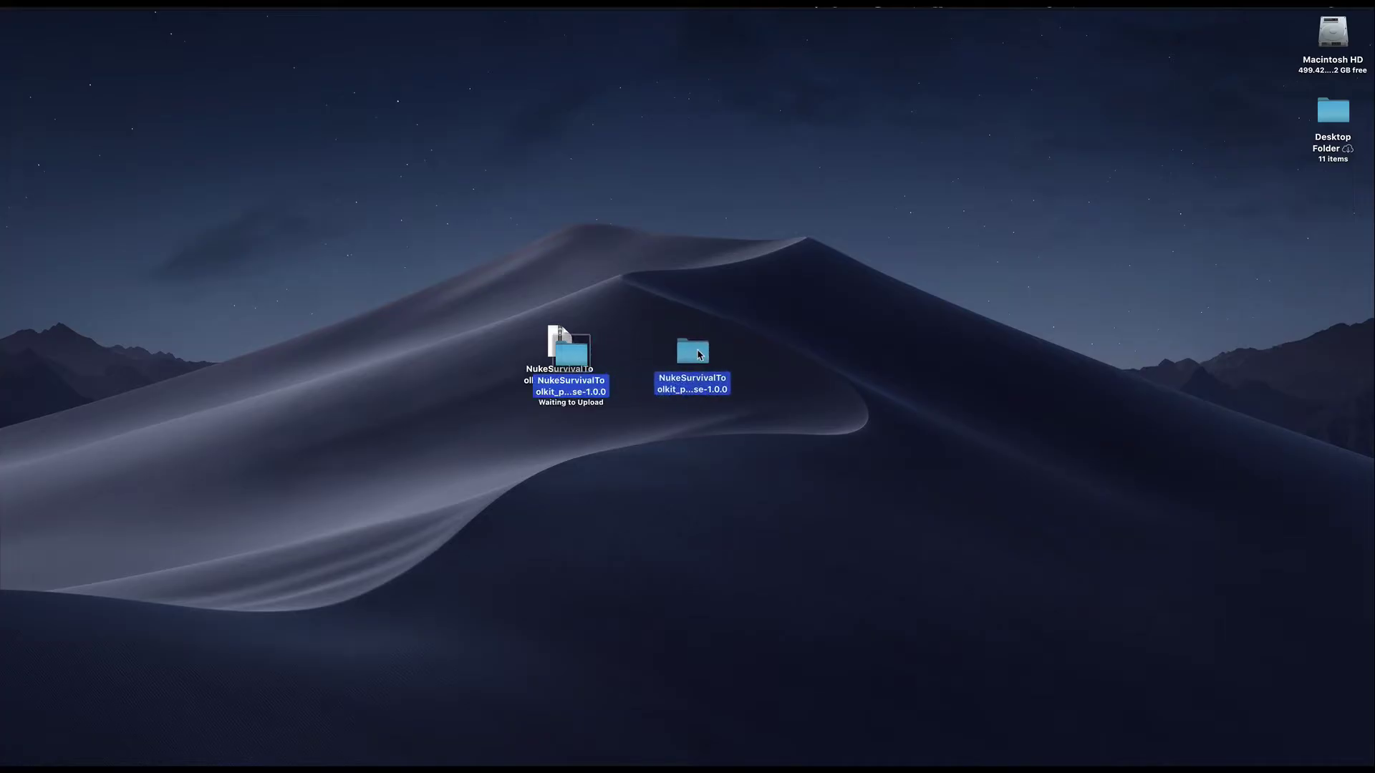
{"action": "left_click", "coordinate": [718, 348]}
{"action": "double_click", "coordinate": [718, 348]}
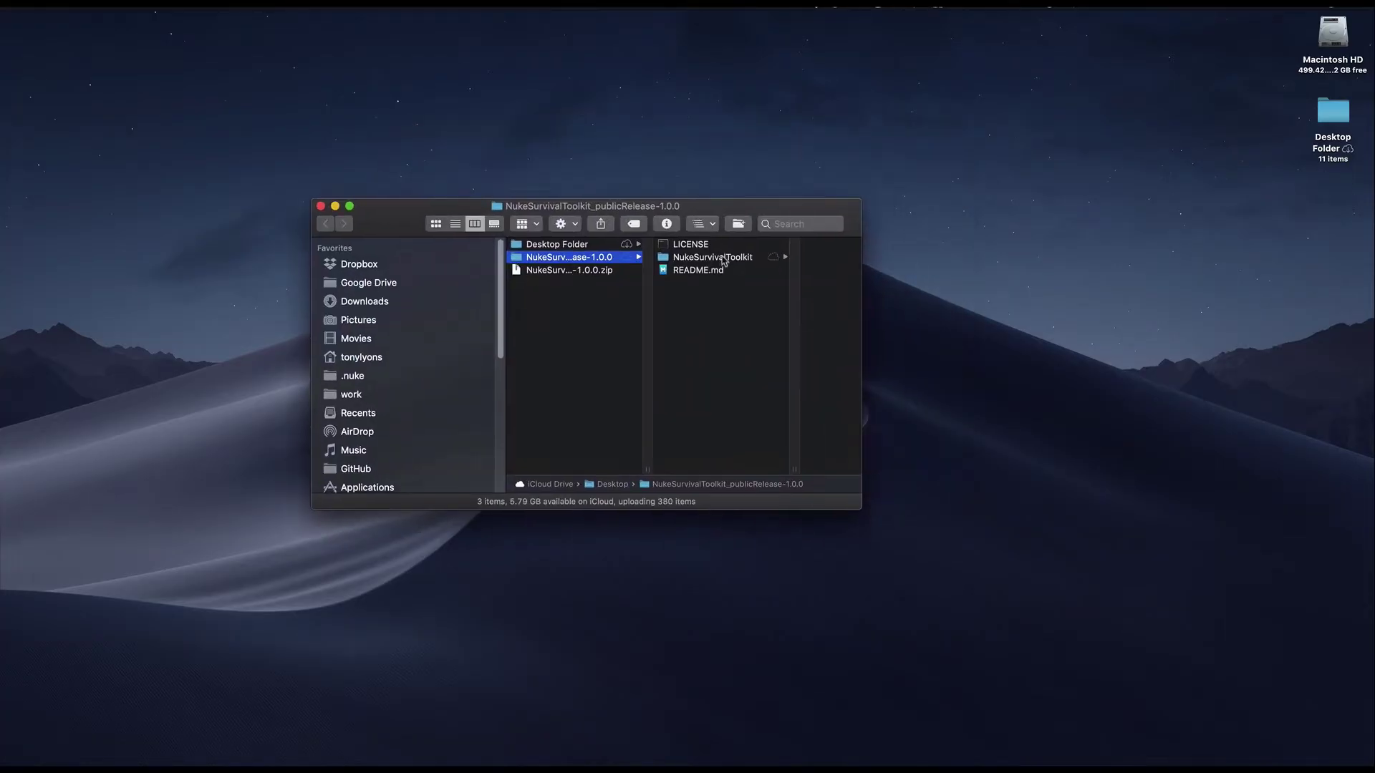
Open README.md in TextEdit and arrange the windows so all install steps show.
{"action": "right_click", "coordinate": [704, 270]}
{"action": "mouse_move", "coordinate": [745, 292]}
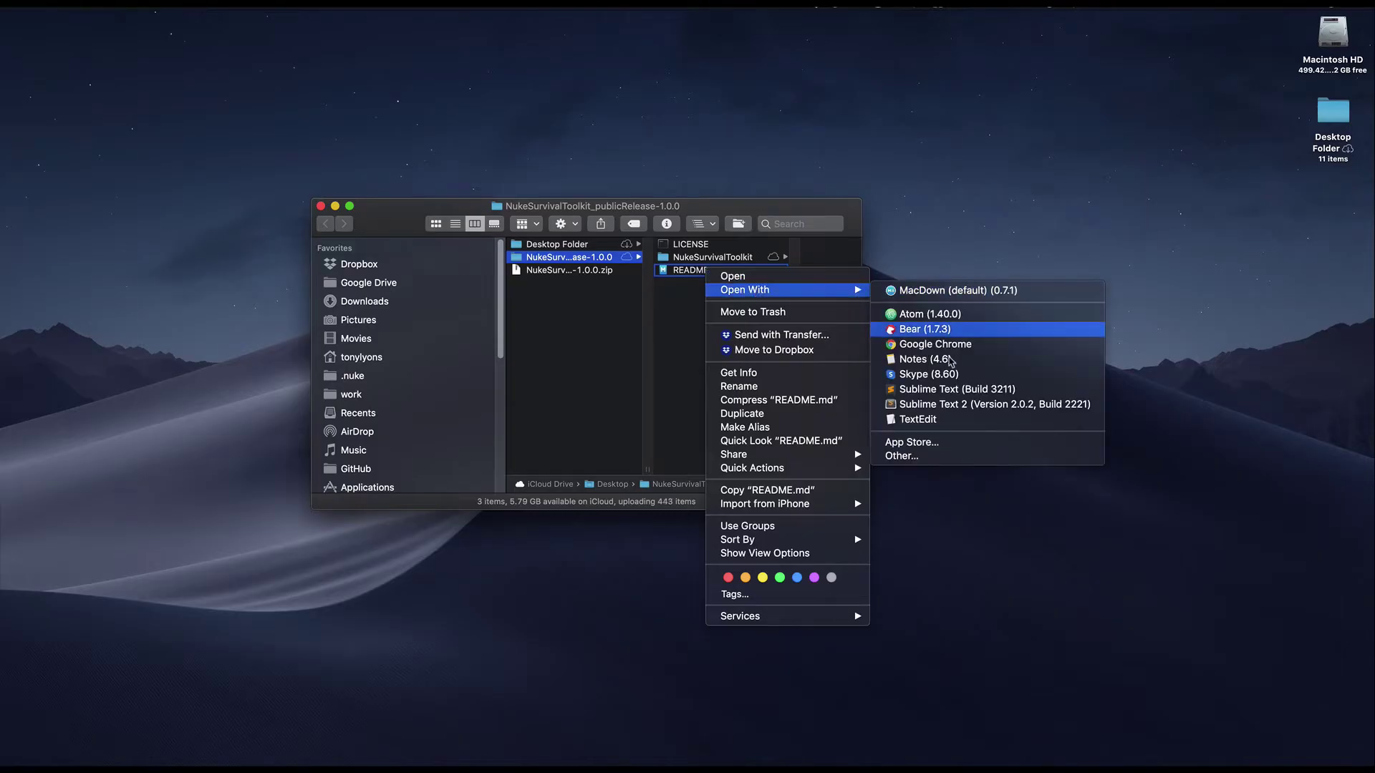
{"action": "left_click", "coordinate": [917, 419]}
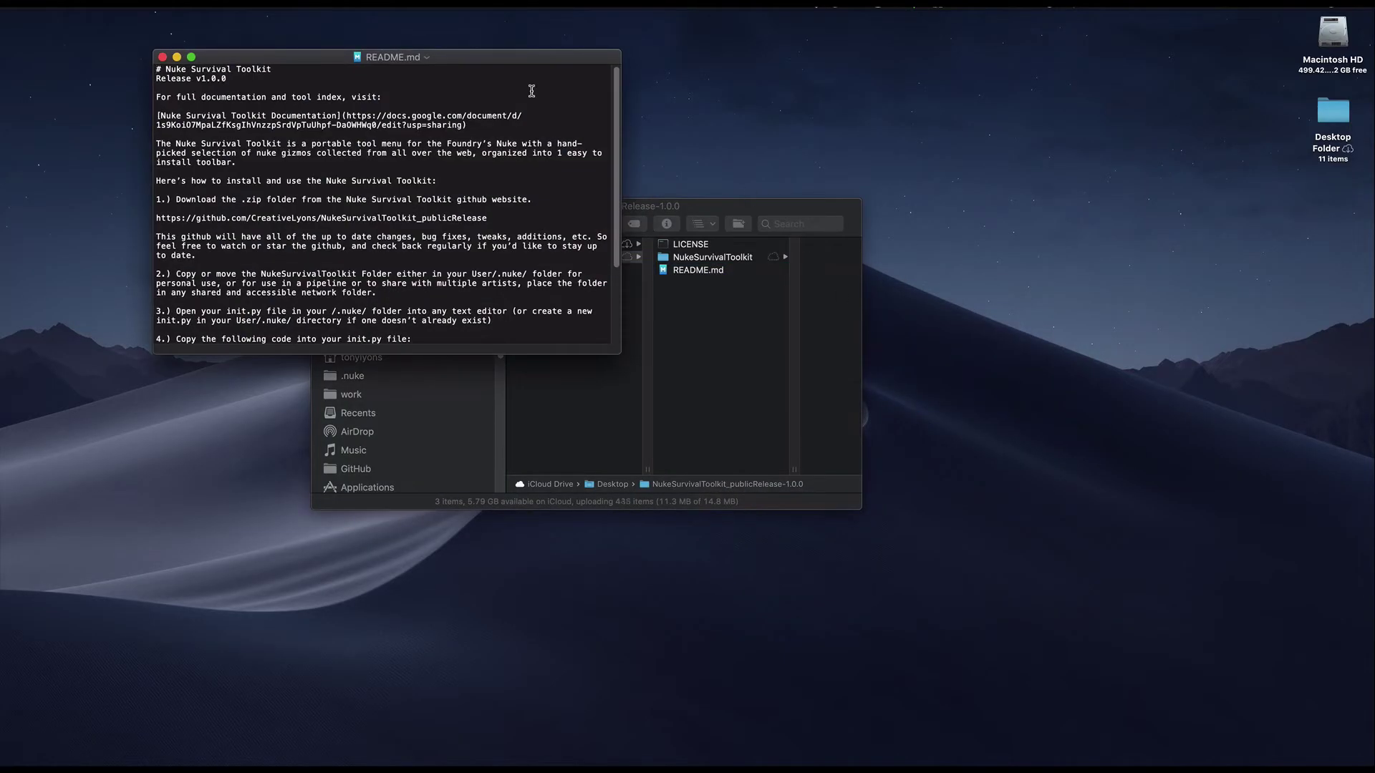
{"action": "left_click_drag", "start_coordinate": [494, 61], "coordinate": [883, 86]}
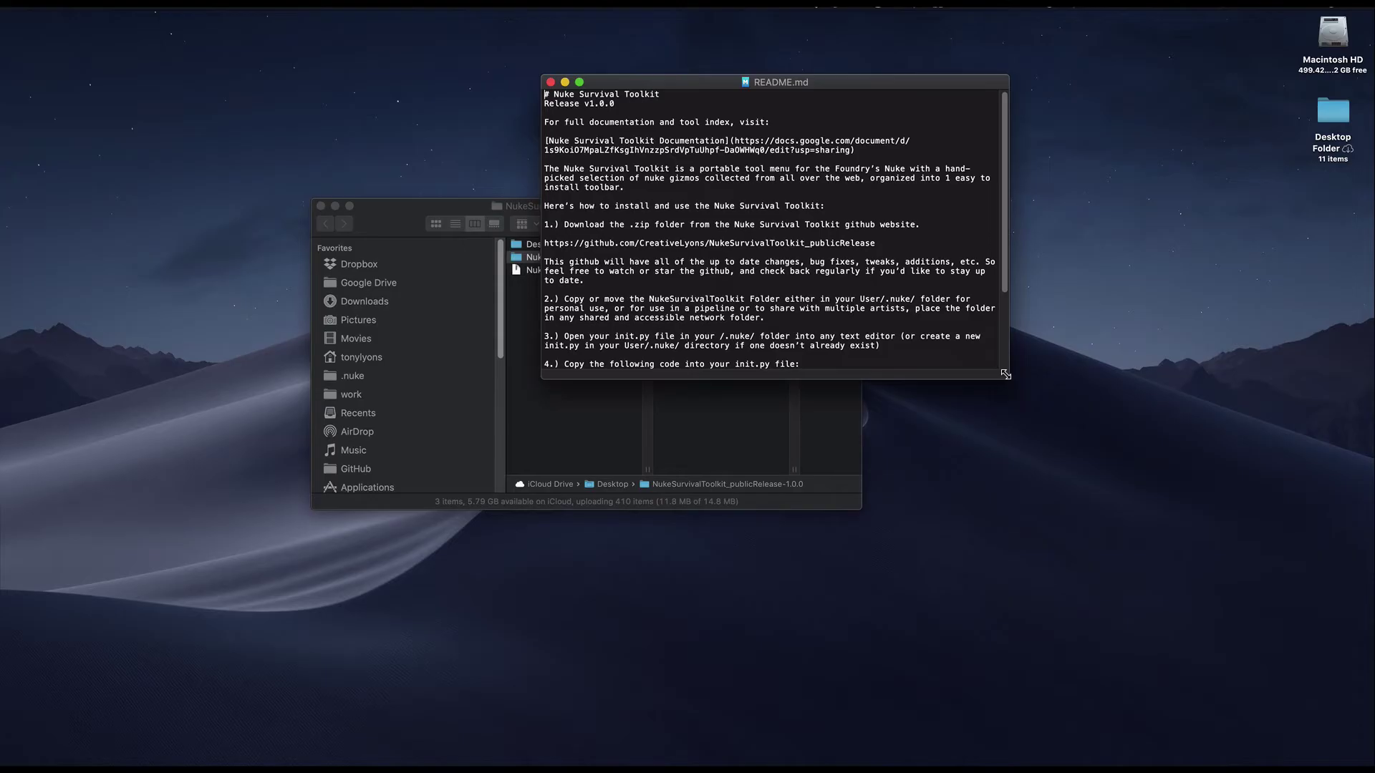
{"action": "left_click_drag", "start_coordinate": [1008, 378], "coordinate": [1082, 531]}
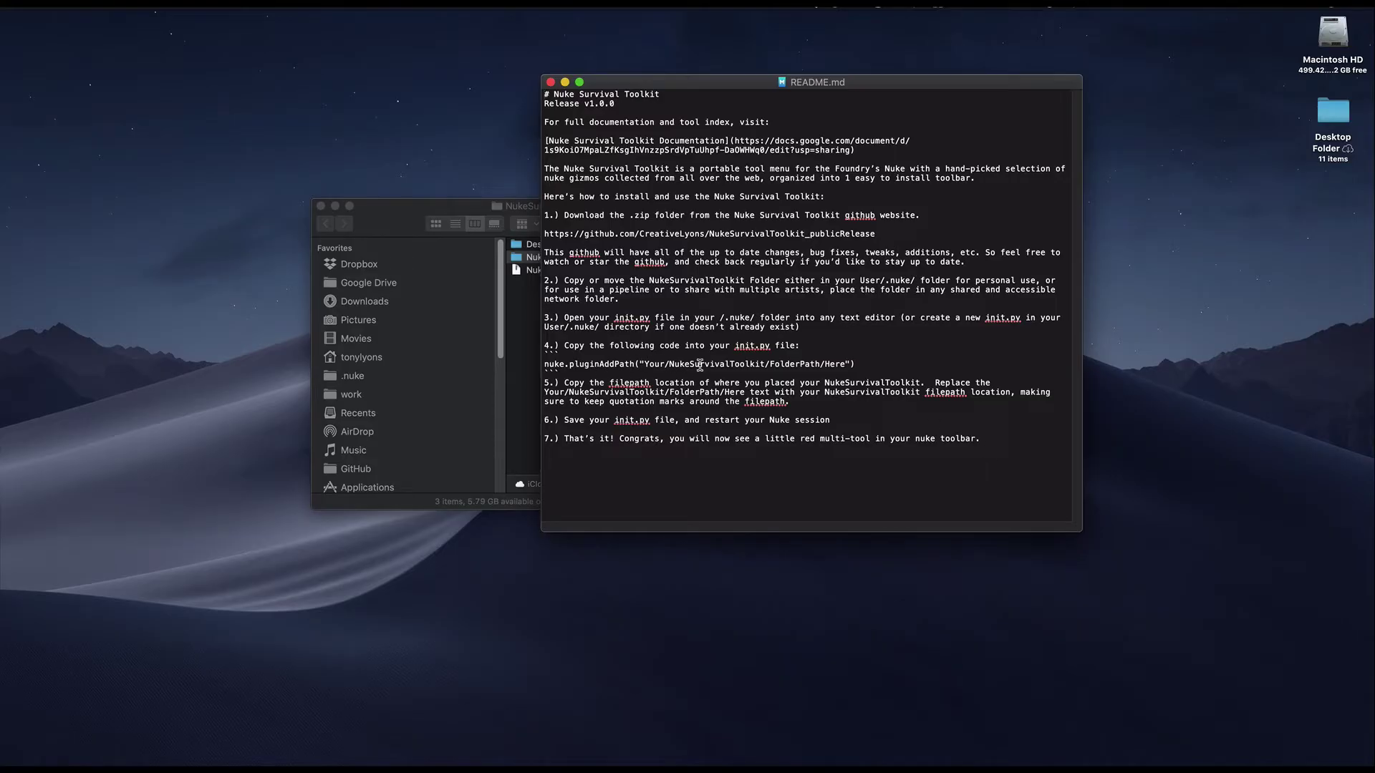
{"action": "left_click_drag", "start_coordinate": [455, 212], "coordinate": [330, 237]}
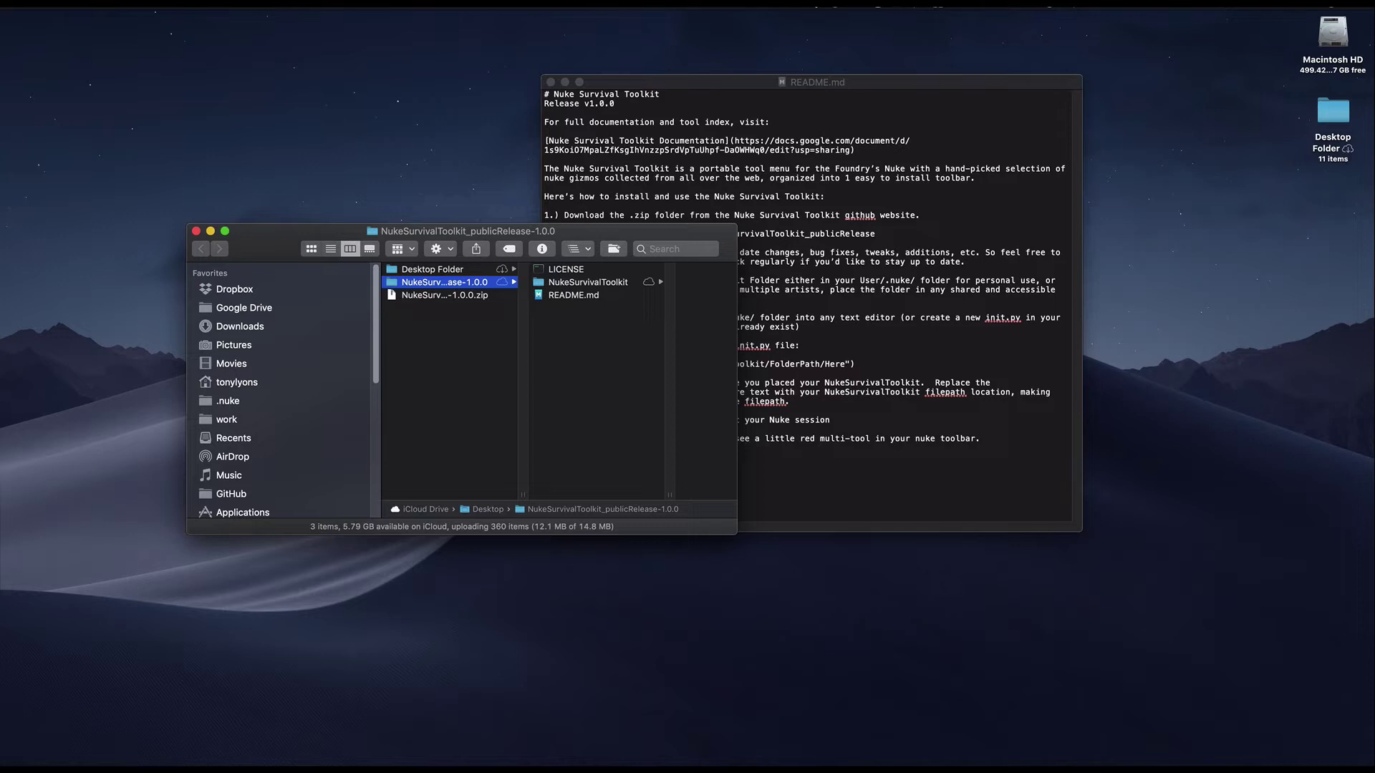
Navigate Finder to the .nuke folder using Go to Folder.
{"action": "left_click", "coordinate": [186, 4]}
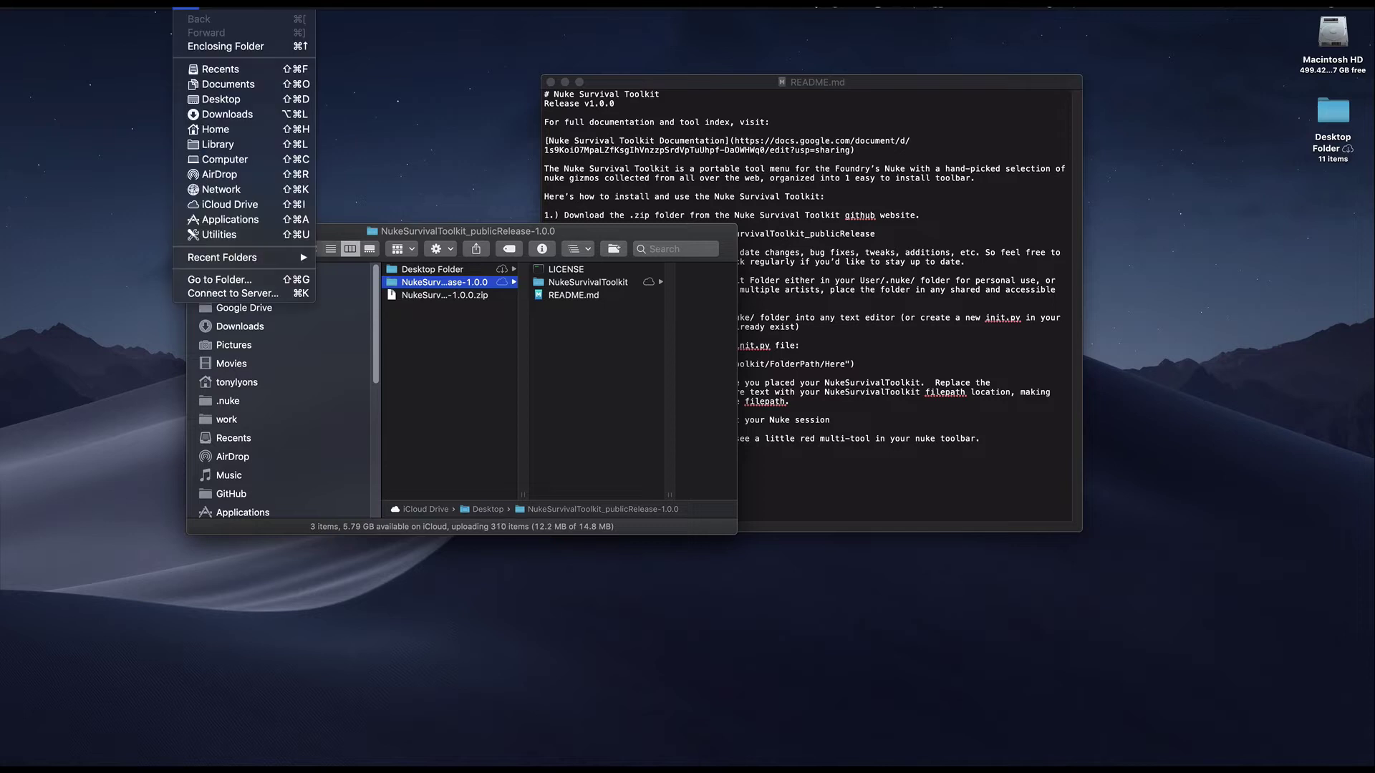
{"action": "left_click", "coordinate": [244, 285]}
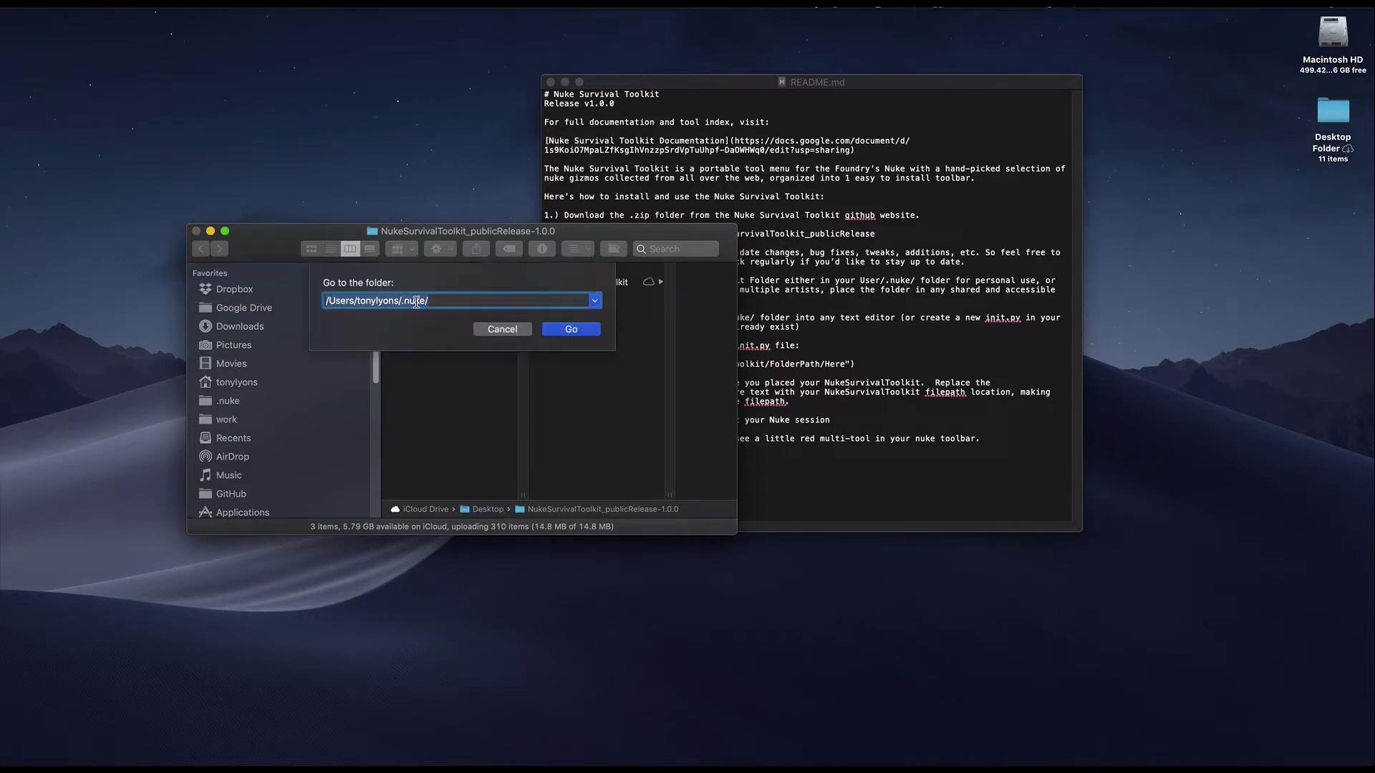
{"action": "left_click", "coordinate": [557, 330]}
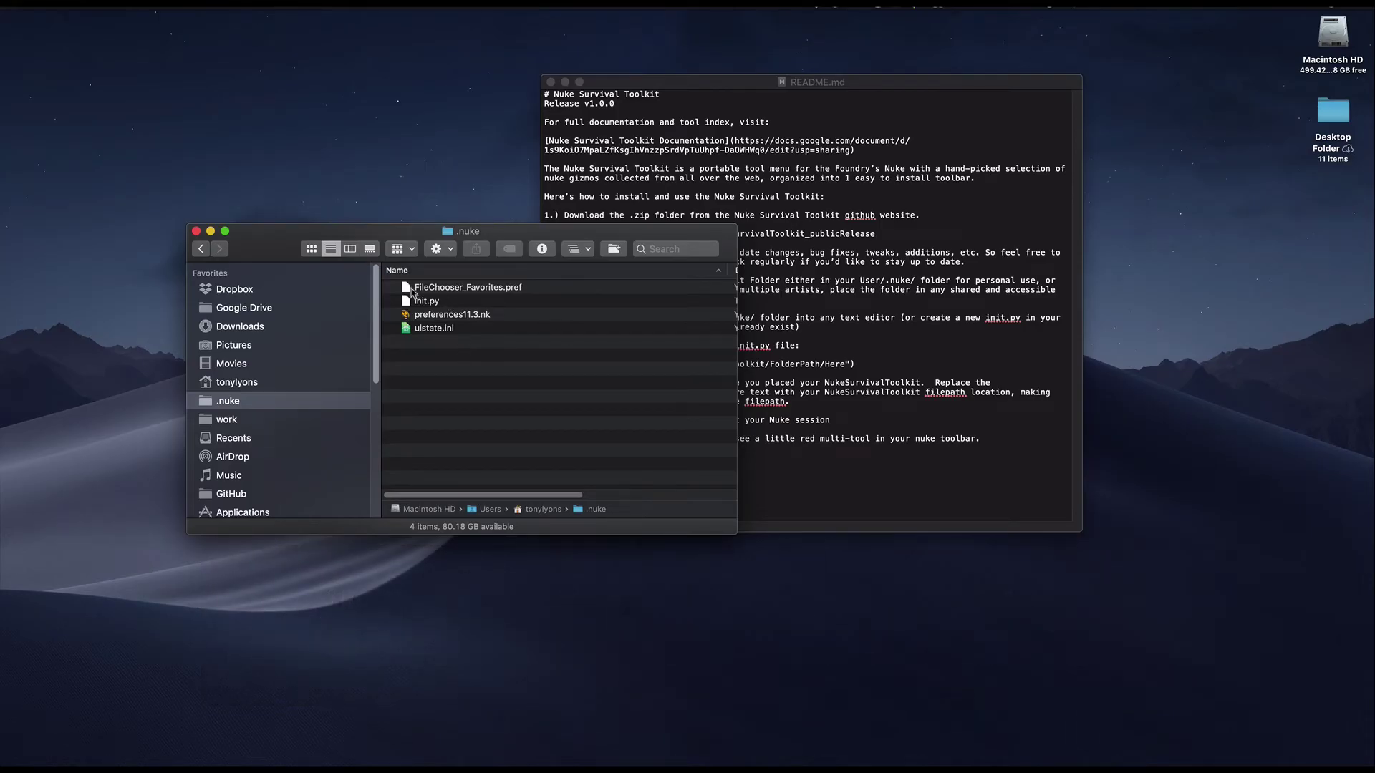
Open the empty init.py in TextEdit and position it beside the README.
{"action": "right_click", "coordinate": [438, 304]}
{"action": "mouse_move", "coordinate": [473, 321]}
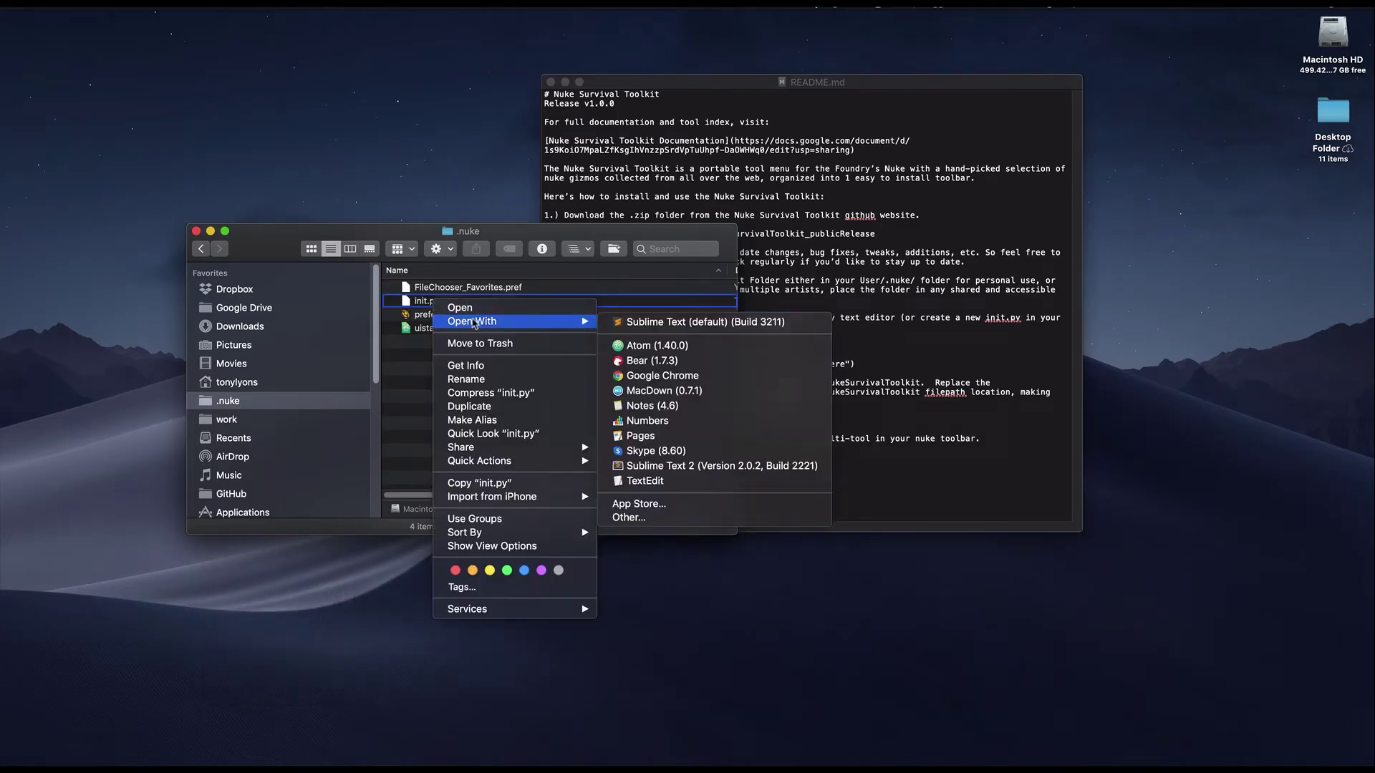
{"action": "left_click", "coordinate": [648, 481]}
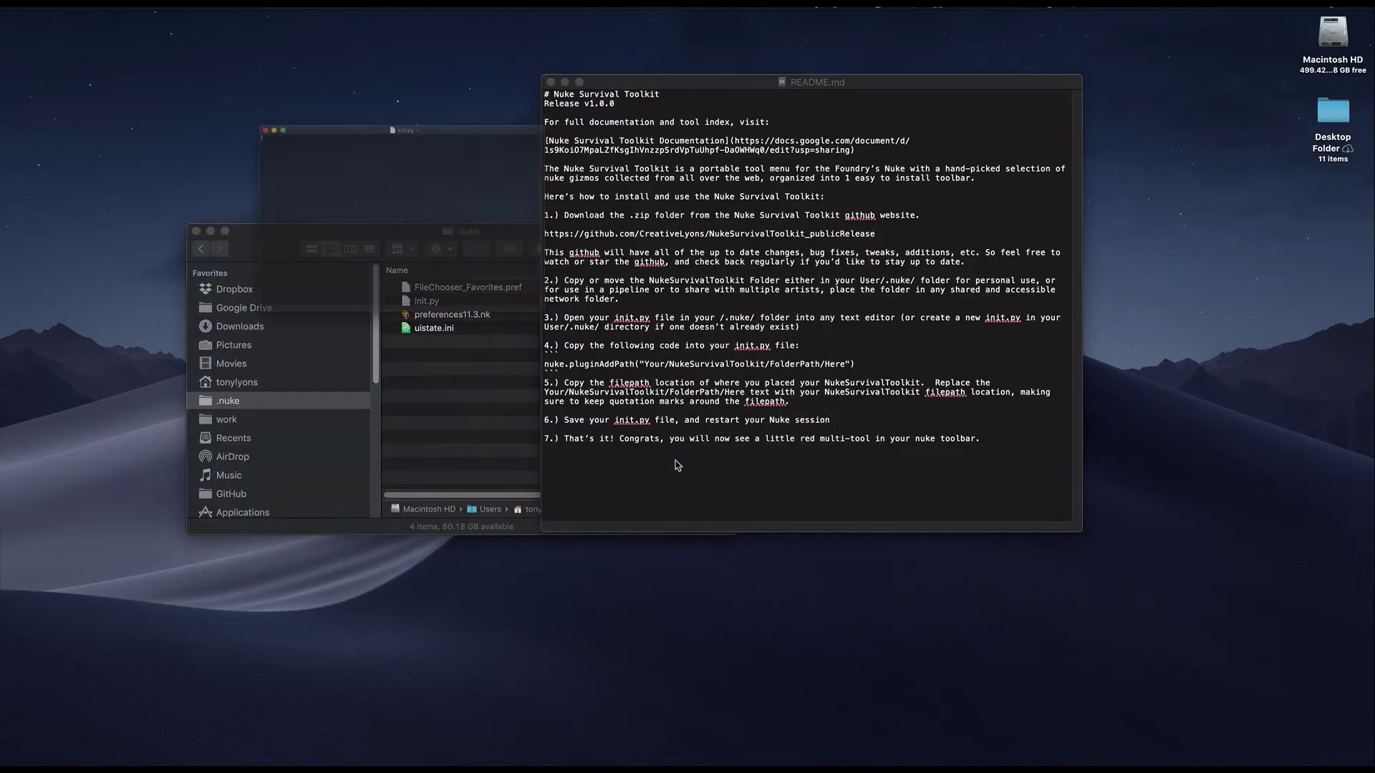
{"action": "left_click_drag", "start_coordinate": [461, 82], "coordinate": [383, 246]}
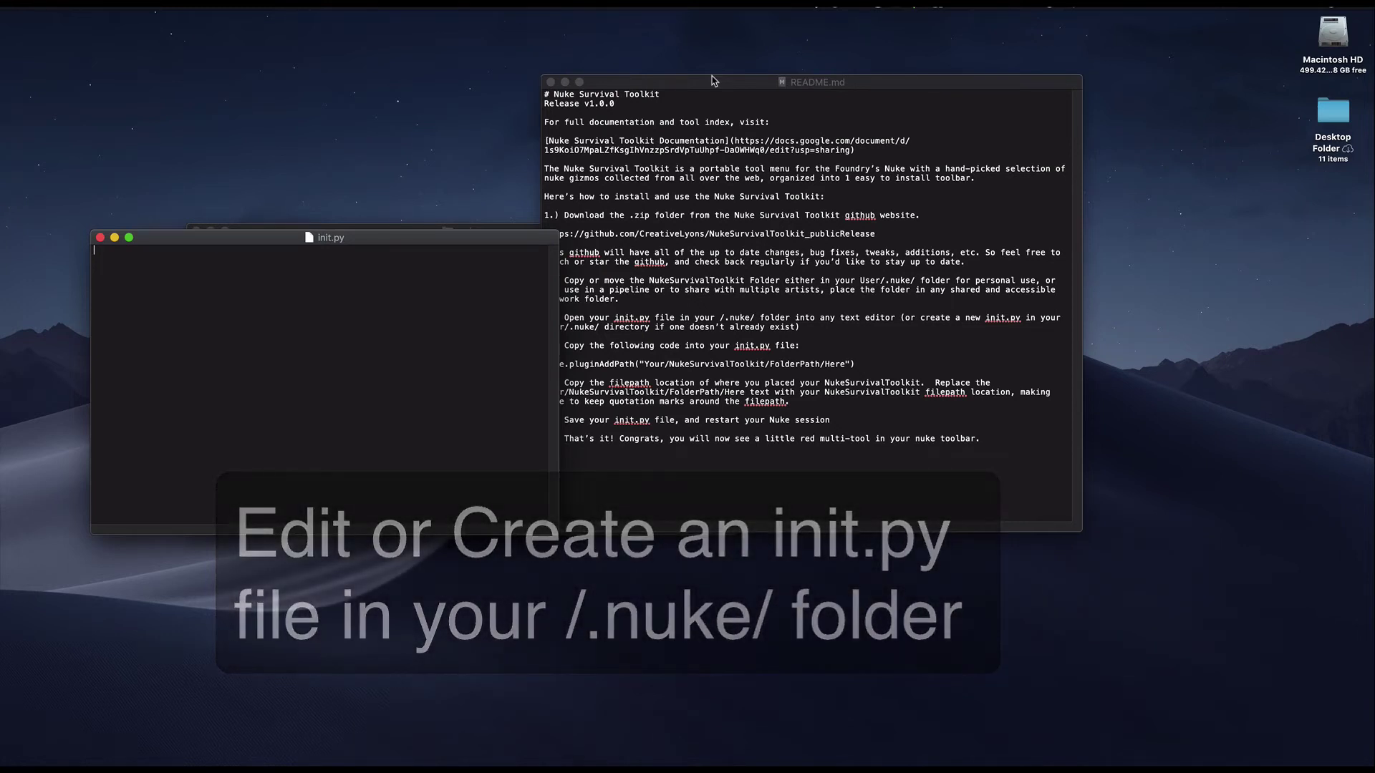
Paste the README's nuke.pluginAddPath placeholder line into the empty init.py.
{"action": "left_click_drag", "start_coordinate": [714, 81], "coordinate": [757, 85]}
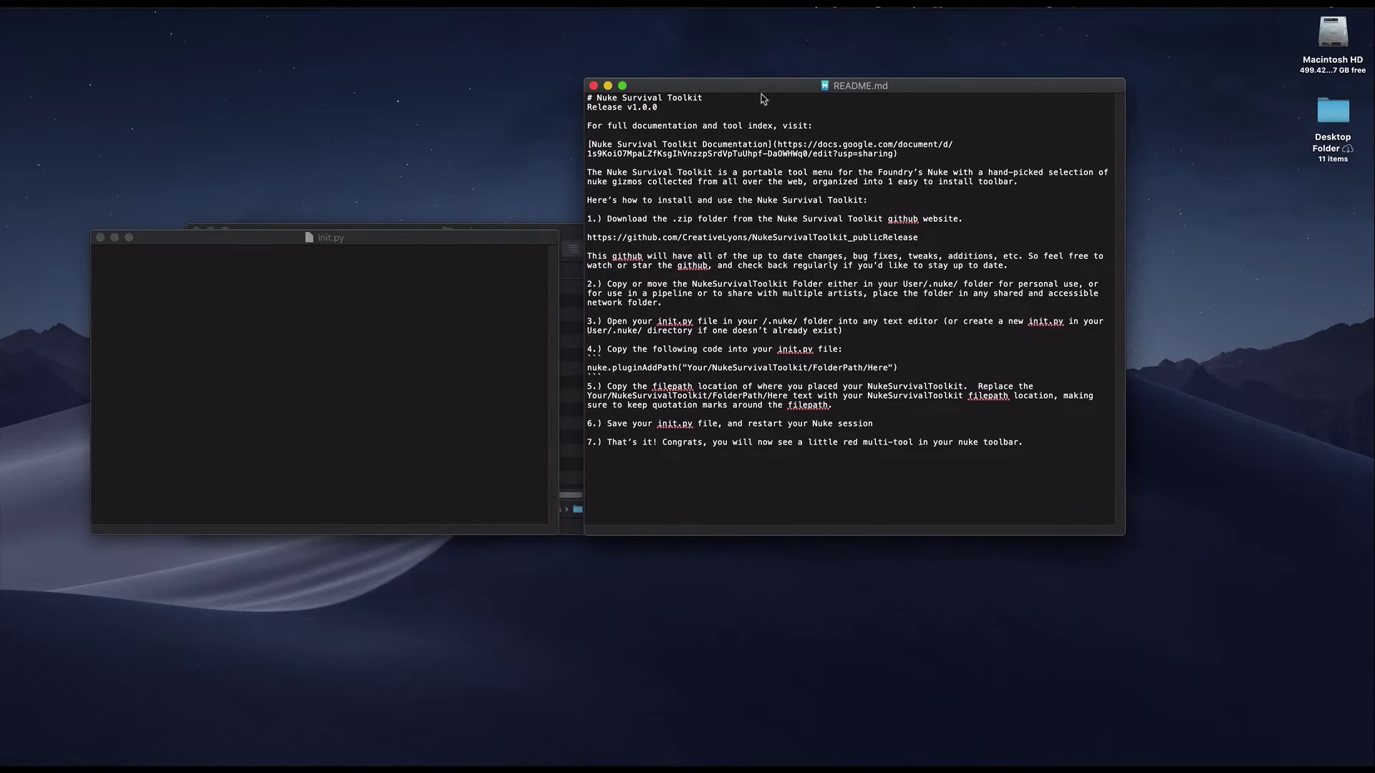
{"action": "left_click_drag", "start_coordinate": [901, 368], "coordinate": [586, 368]}
{"action": "key", "text": "super+c"}
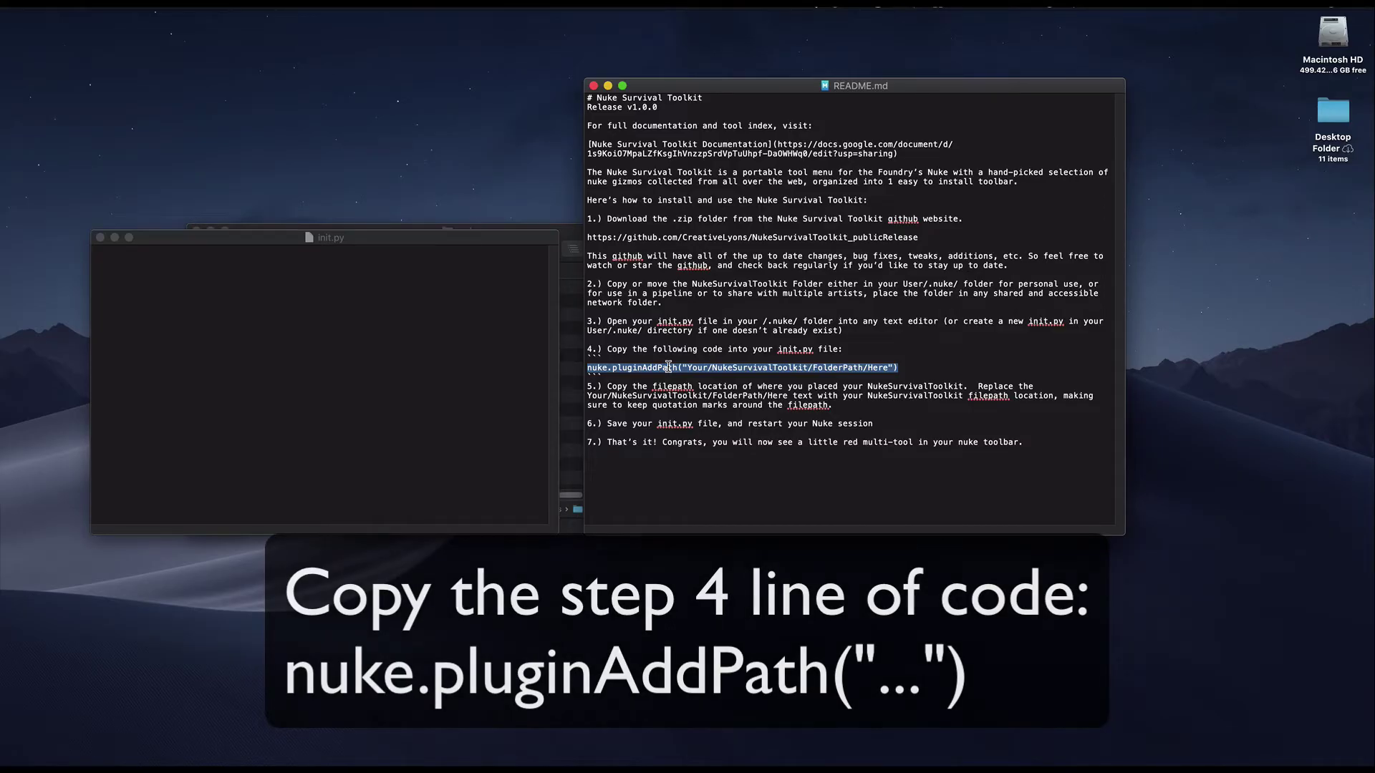
{"action": "left_click", "coordinate": [253, 352]}
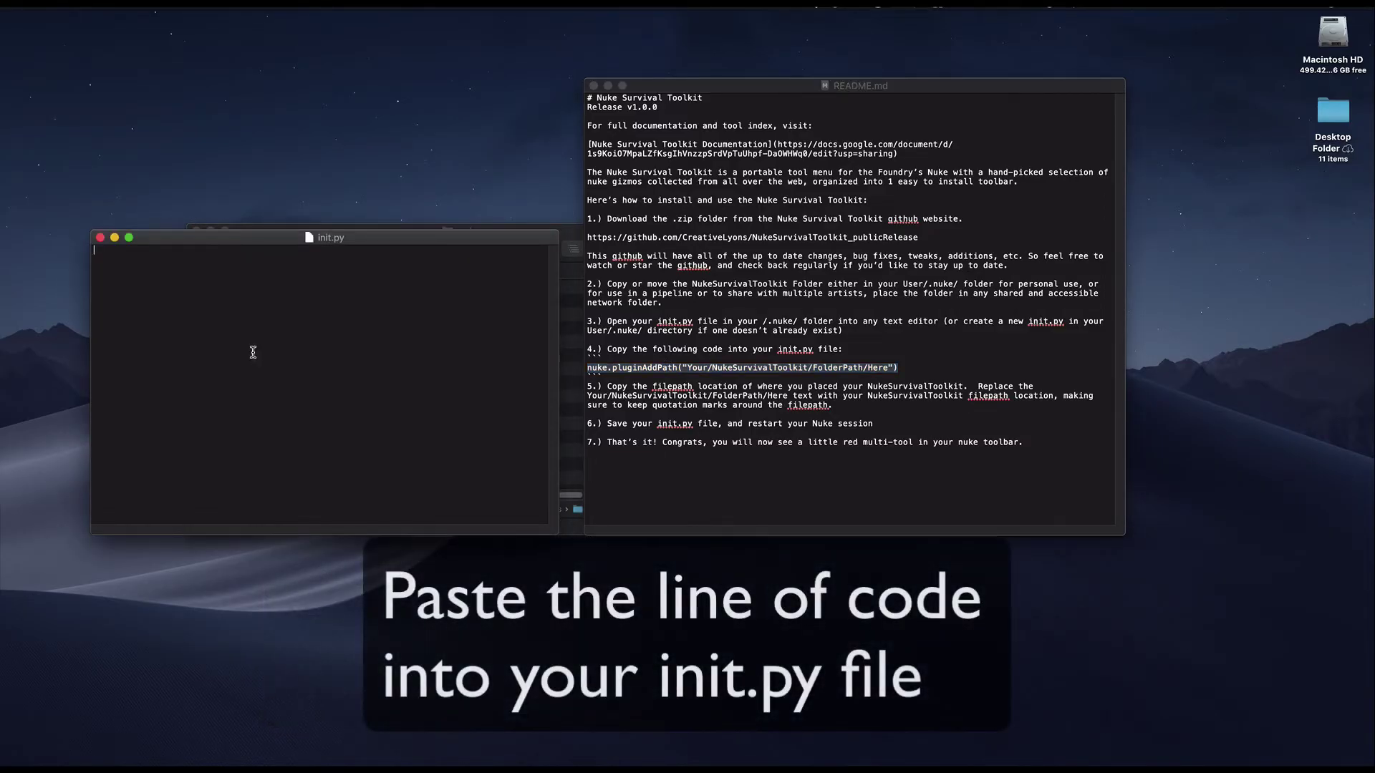
{"action": "key", "text": "super+v"}
Rearrange the init.py and .nuke folder windows to clear the workspace.
{"action": "left_click_drag", "start_coordinate": [405, 244], "coordinate": [405, 388]}
{"action": "left_click", "coordinate": [507, 231]}
{"action": "left_click_drag", "start_coordinate": [502, 231], "coordinate": [433, 103]}
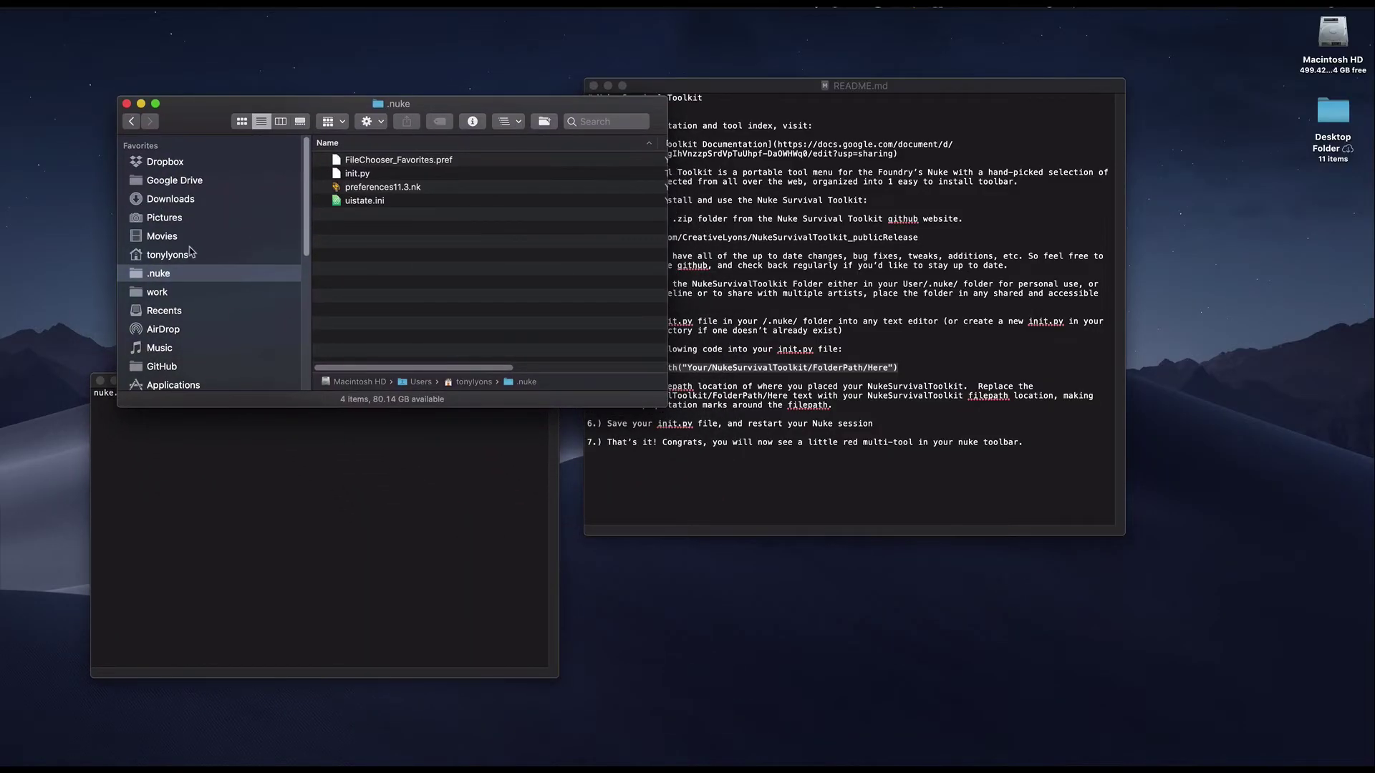
Copy the pathname of the NukeSurvivalToolkit folder inside the Desktop's NukeSurvivalToolkit_publicRelease-1.0.0.
{"action": "left_click", "coordinate": [126, 104]}
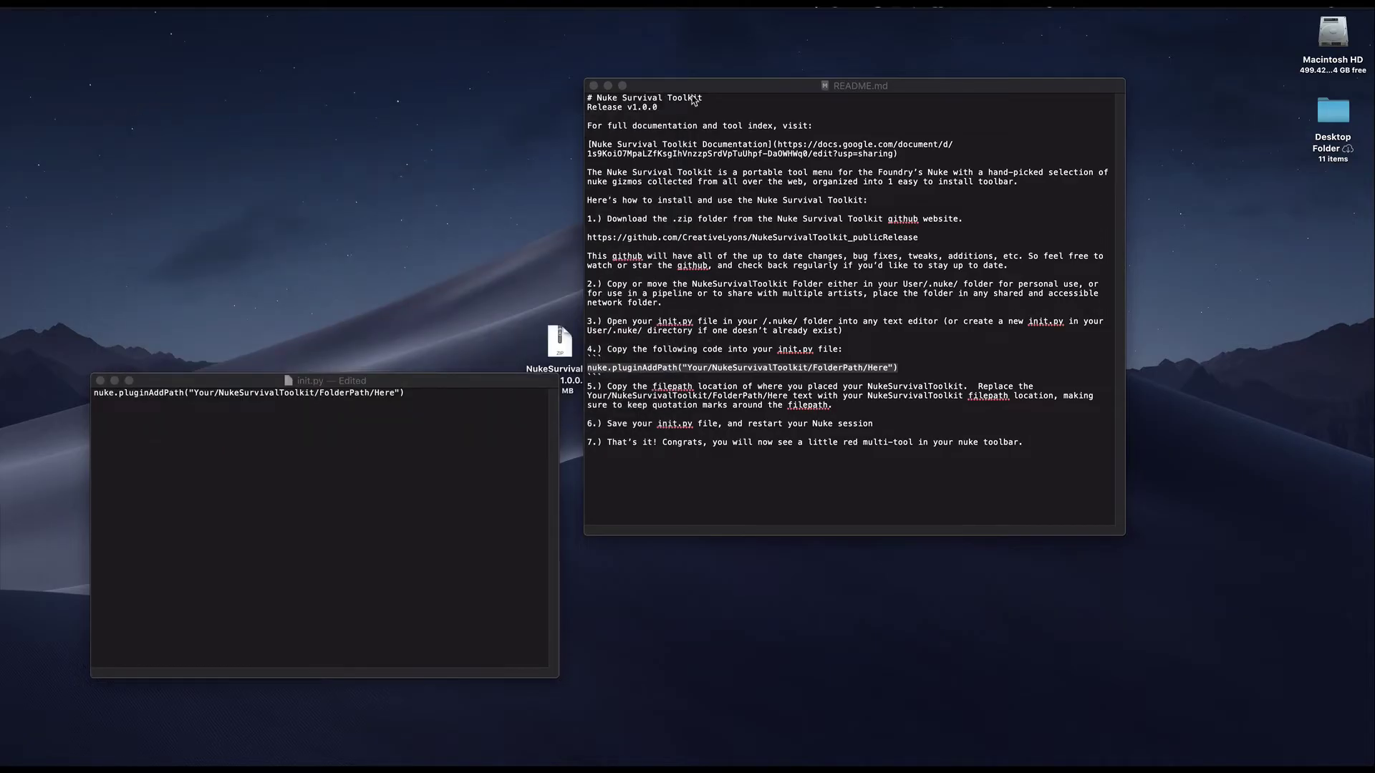
{"action": "left_click_drag", "start_coordinate": [726, 89], "coordinate": [903, 100]}
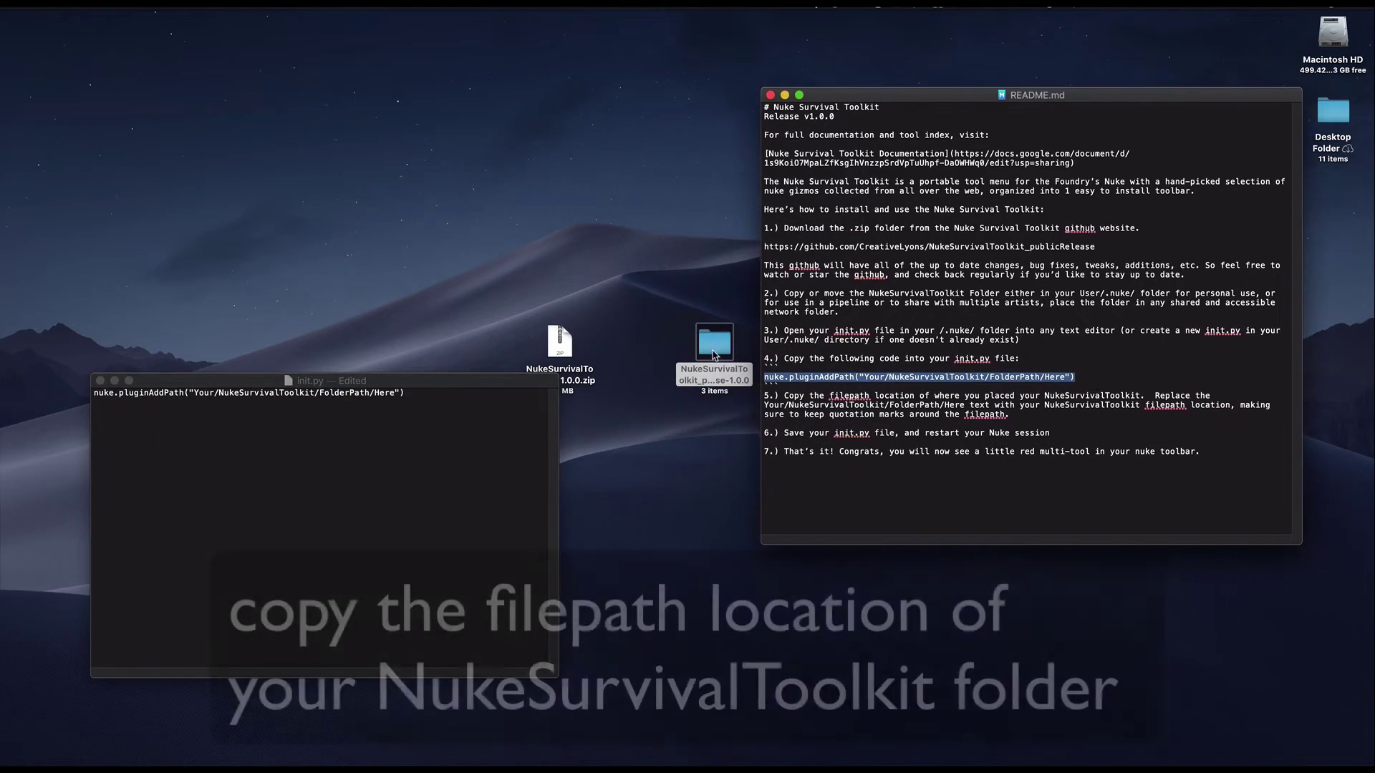
{"action": "left_click_drag", "start_coordinate": [714, 343], "coordinate": [534, 88]}
{"action": "double_click", "coordinate": [566, 268]}
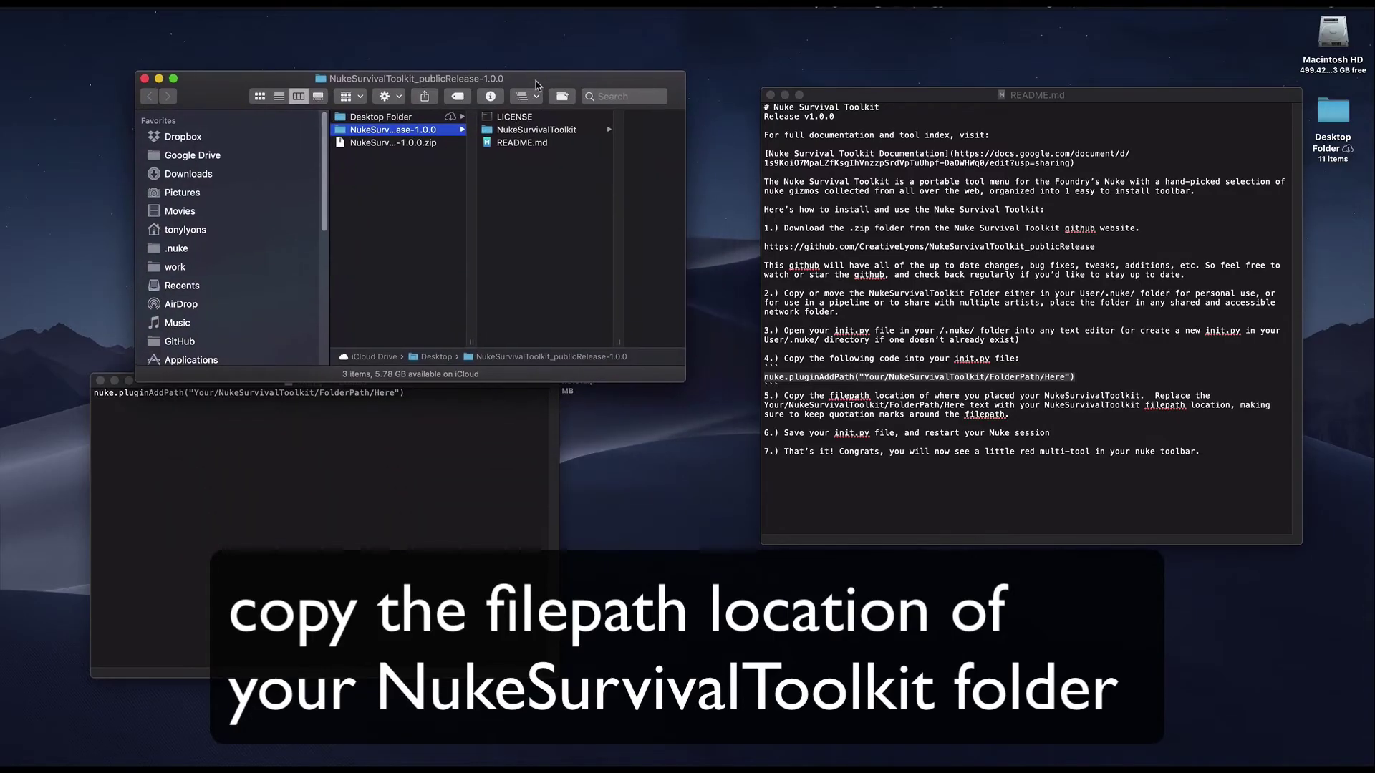
{"action": "left_click", "coordinate": [531, 131]}
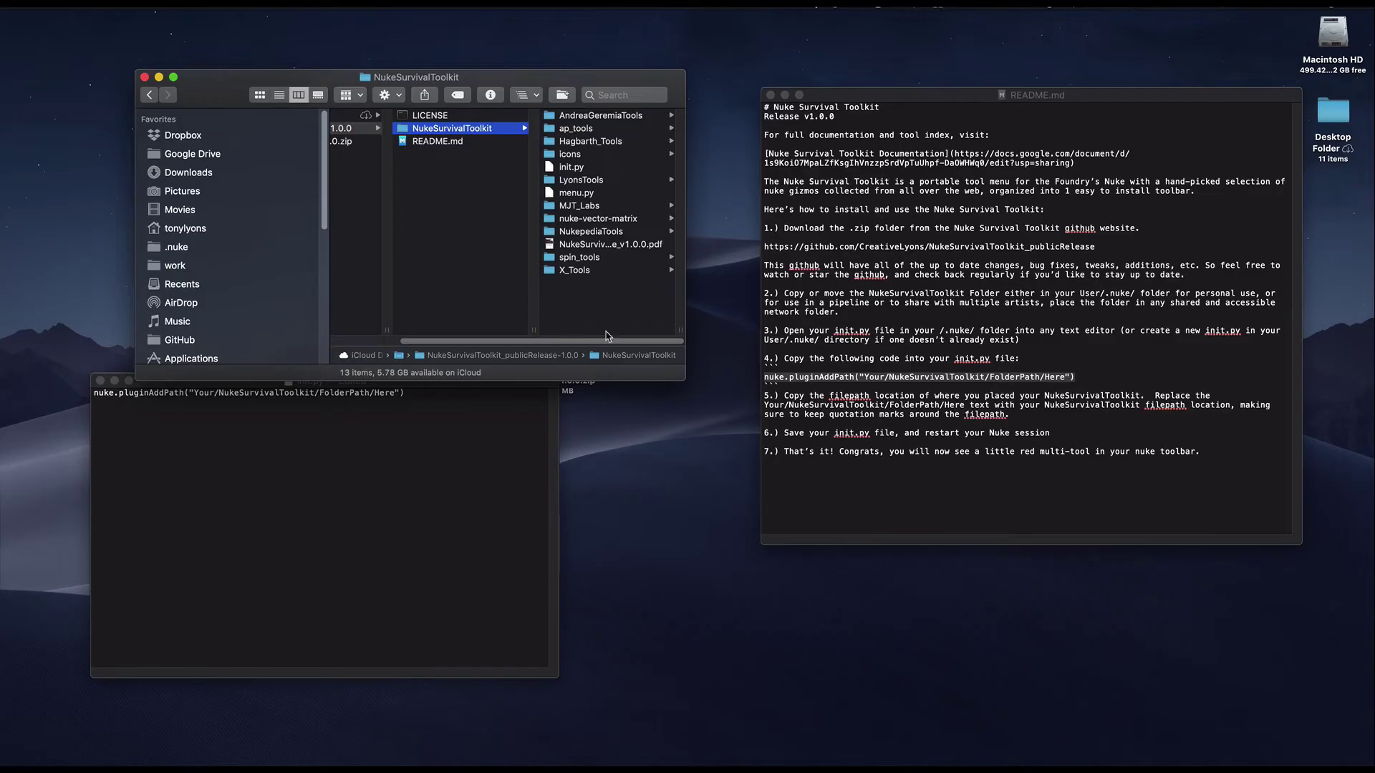
{"action": "right_click", "coordinate": [626, 360]}
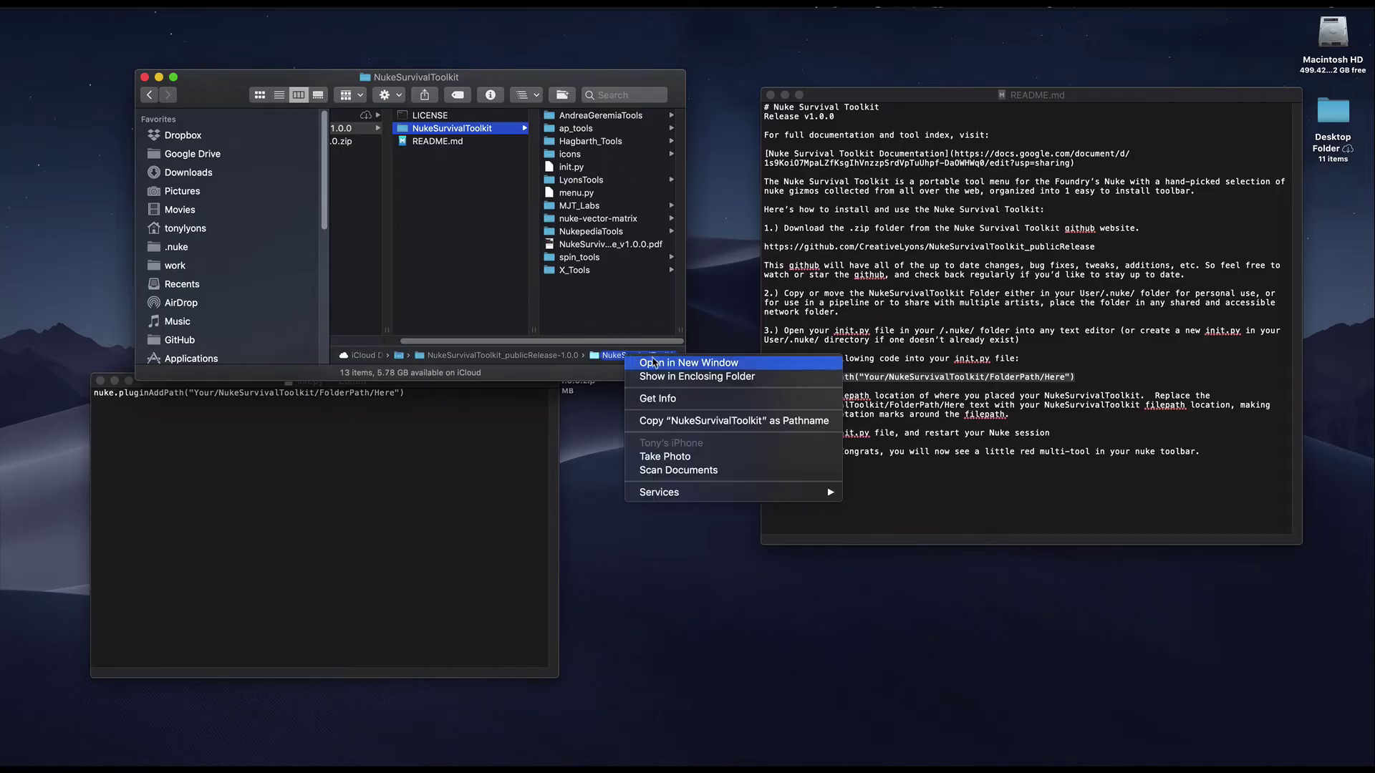
{"action": "left_click", "coordinate": [699, 421]}
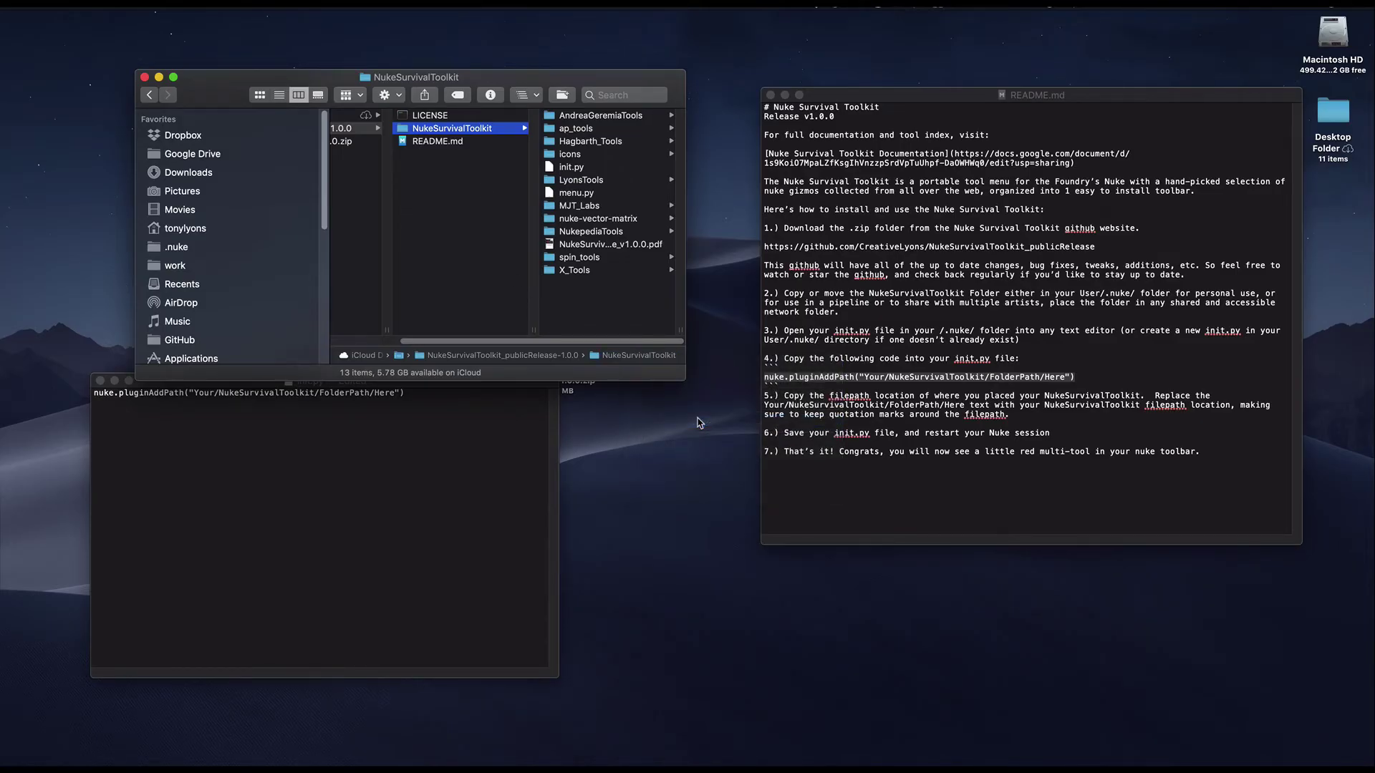
Paste that path over init.py's placeholder and widen the window to fit it.
{"action": "left_click", "coordinate": [442, 438]}
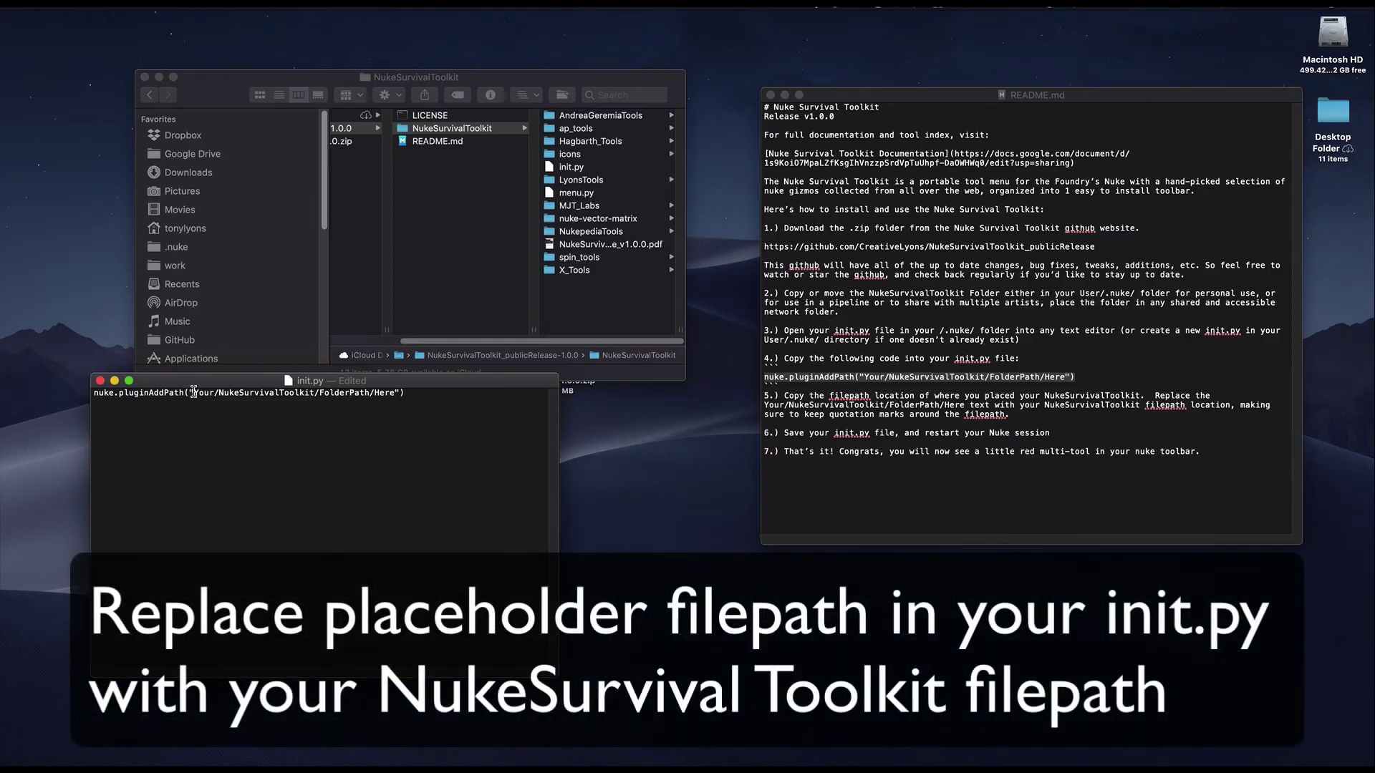
{"action": "left_click_drag", "start_coordinate": [194, 393], "coordinate": [388, 395]}
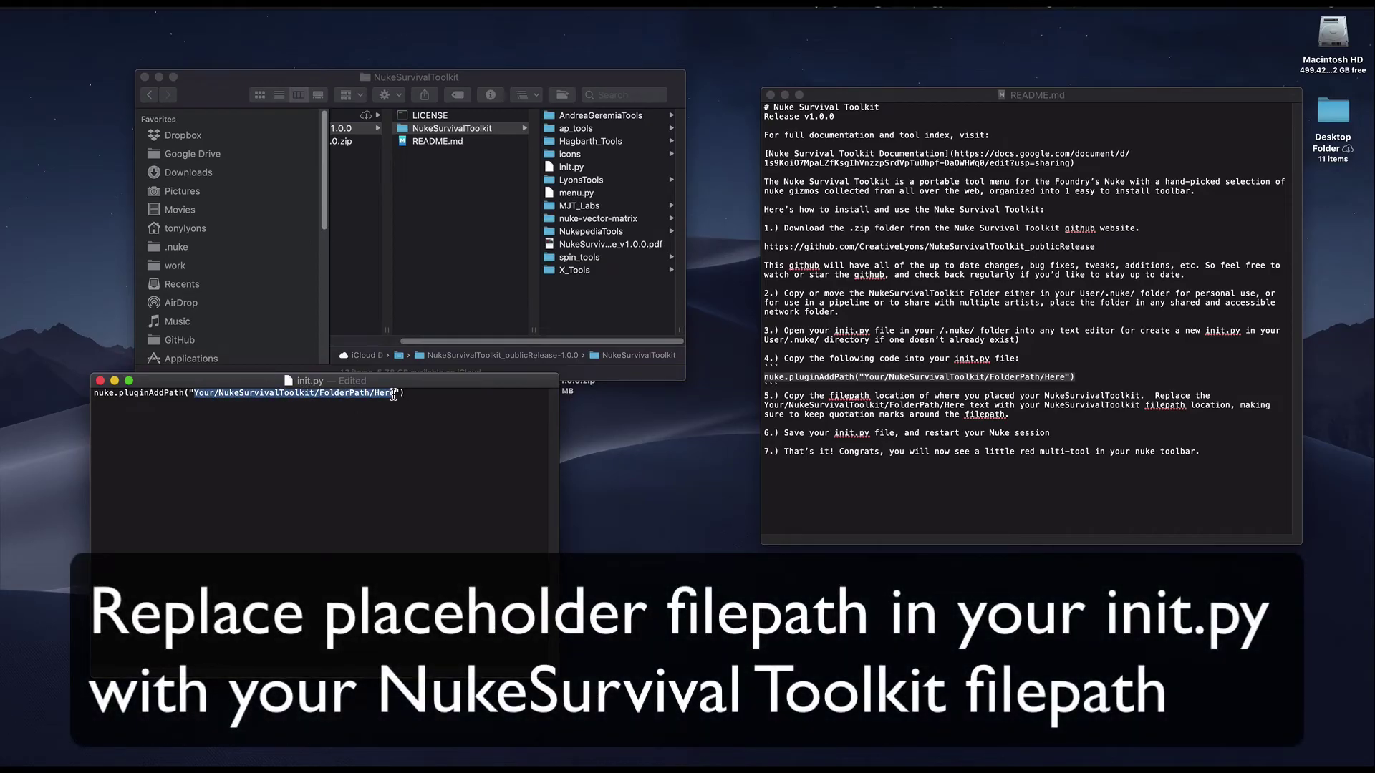
{"action": "key", "text": "super+v"}
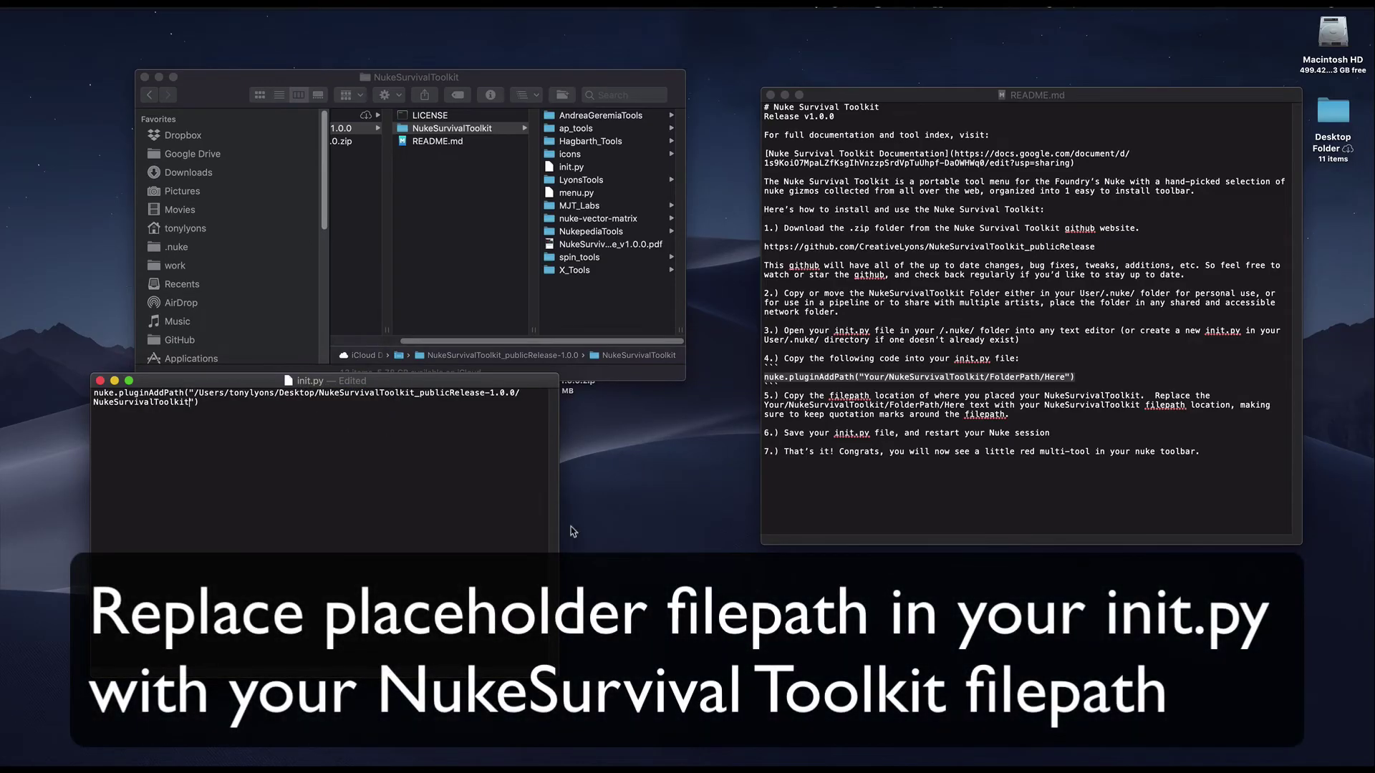
{"action": "left_click_drag", "start_coordinate": [558, 659], "coordinate": [704, 674]}
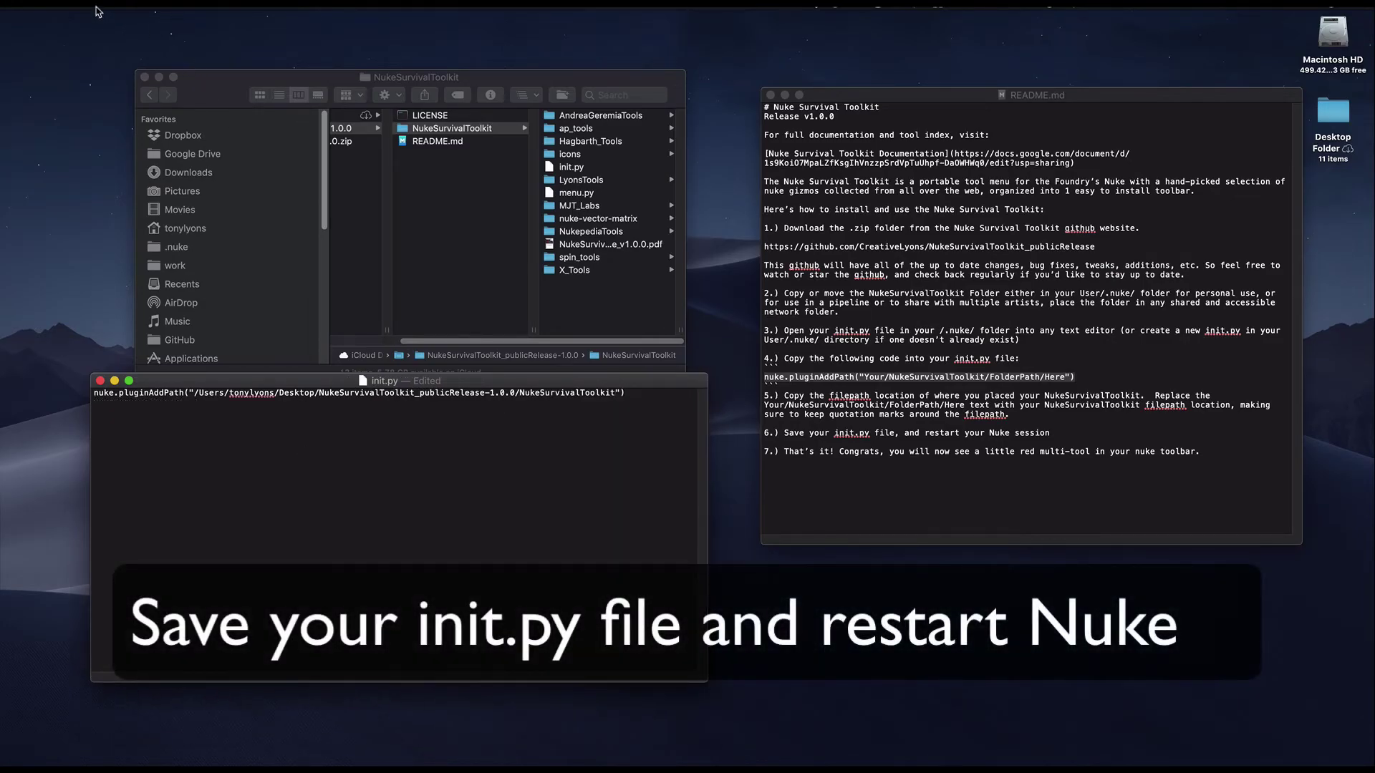
Save init.py, then add a Looper node from NukeX's red toolkit Time menu.
{"action": "left_click", "coordinate": [101, 6]}
{"action": "left_click", "coordinate": [113, 83]}
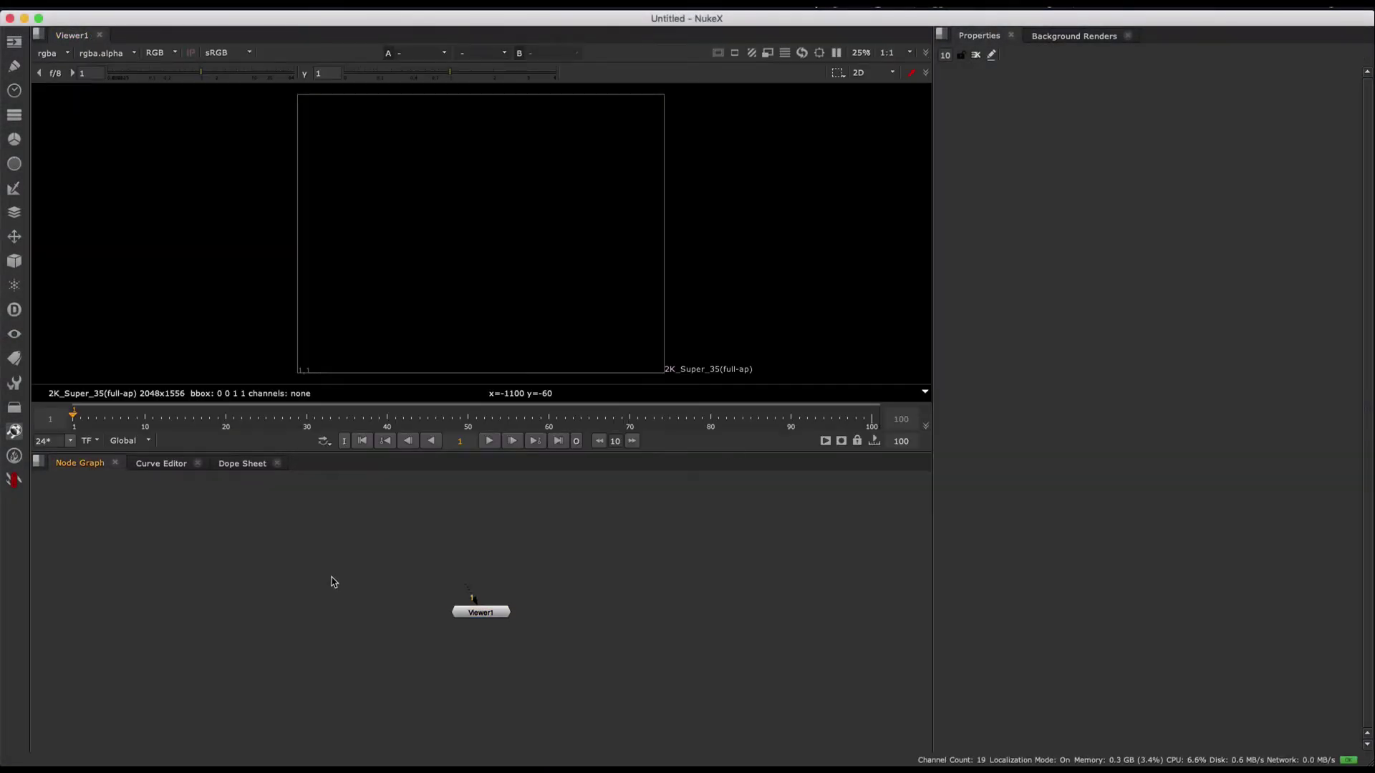
{"action": "left_click", "coordinate": [13, 481]}
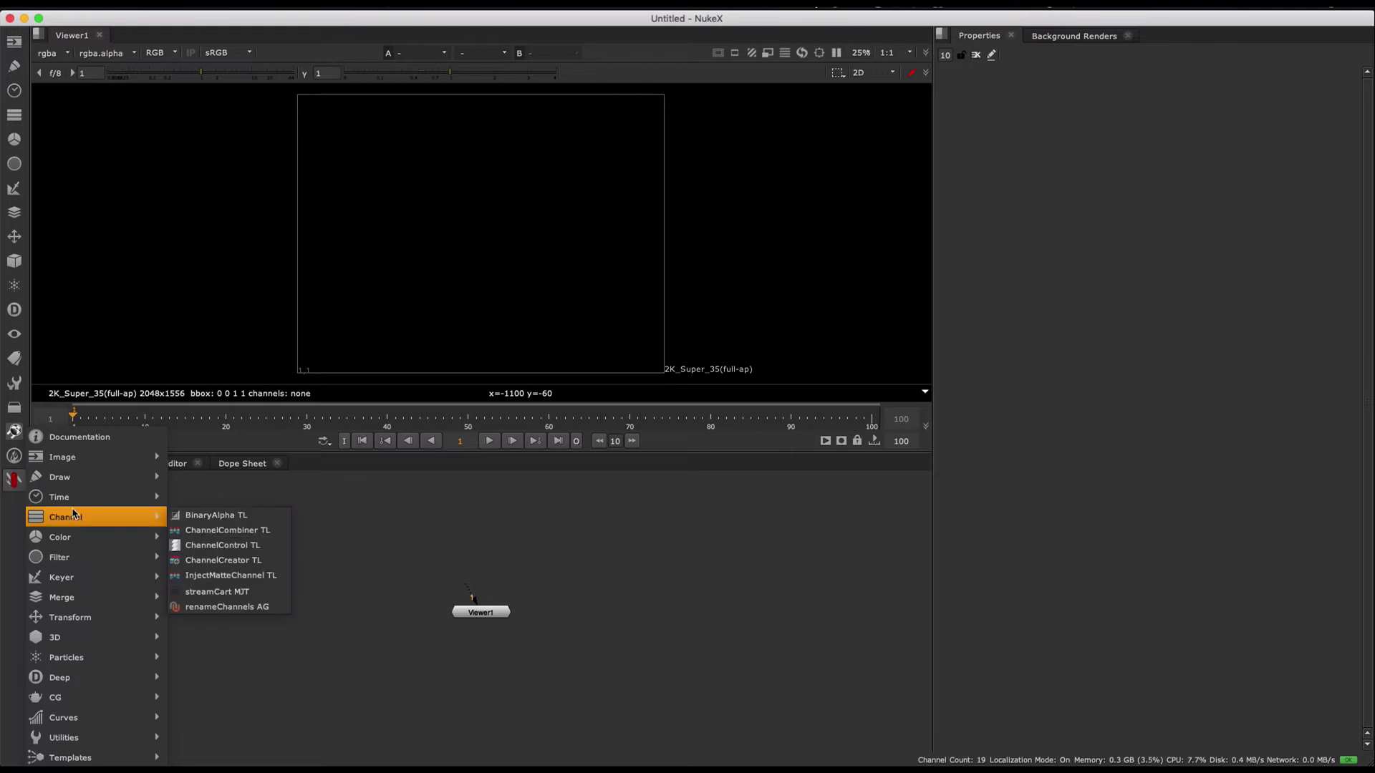
{"action": "mouse_move", "coordinate": [71, 497]}
{"action": "left_click", "coordinate": [212, 512]}
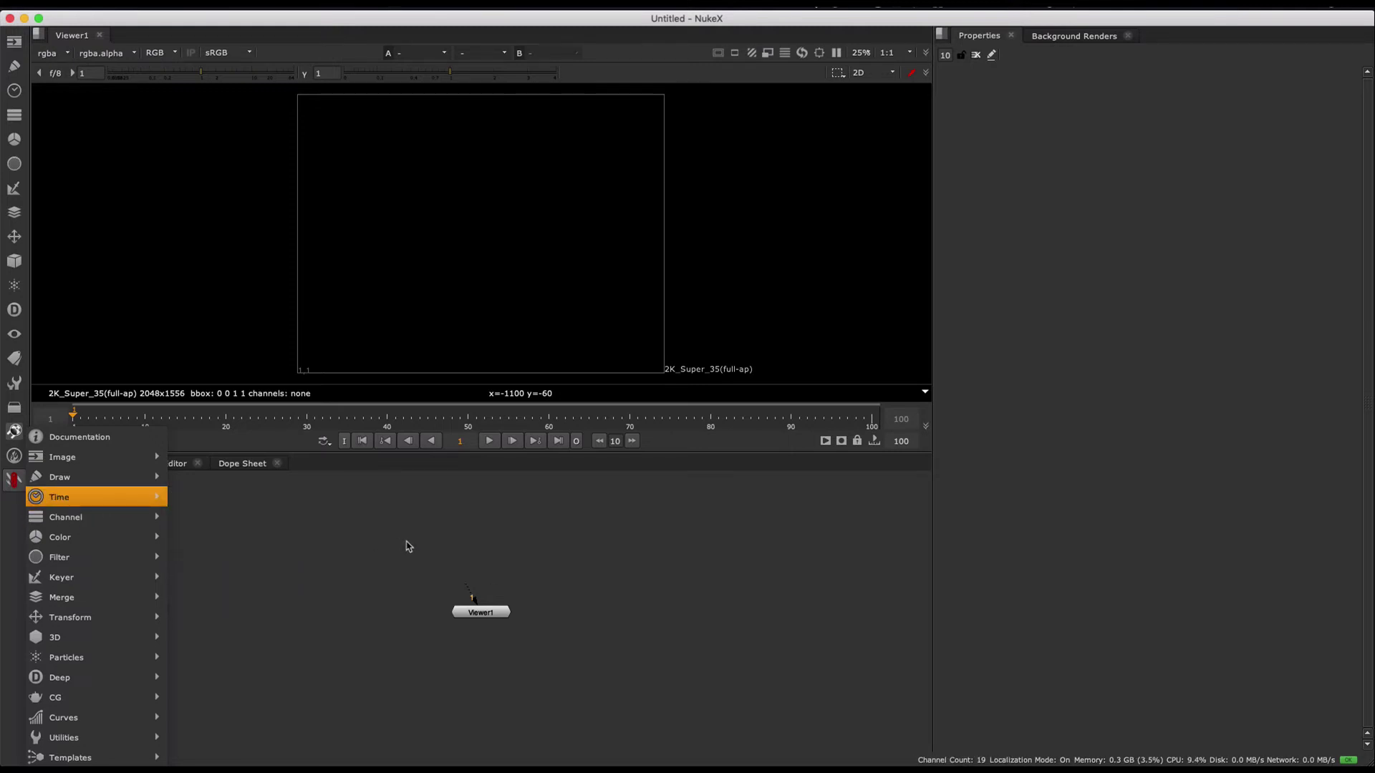
{"action": "left_click", "coordinate": [428, 561]}
{"action": "left_click", "coordinate": [13, 481]}
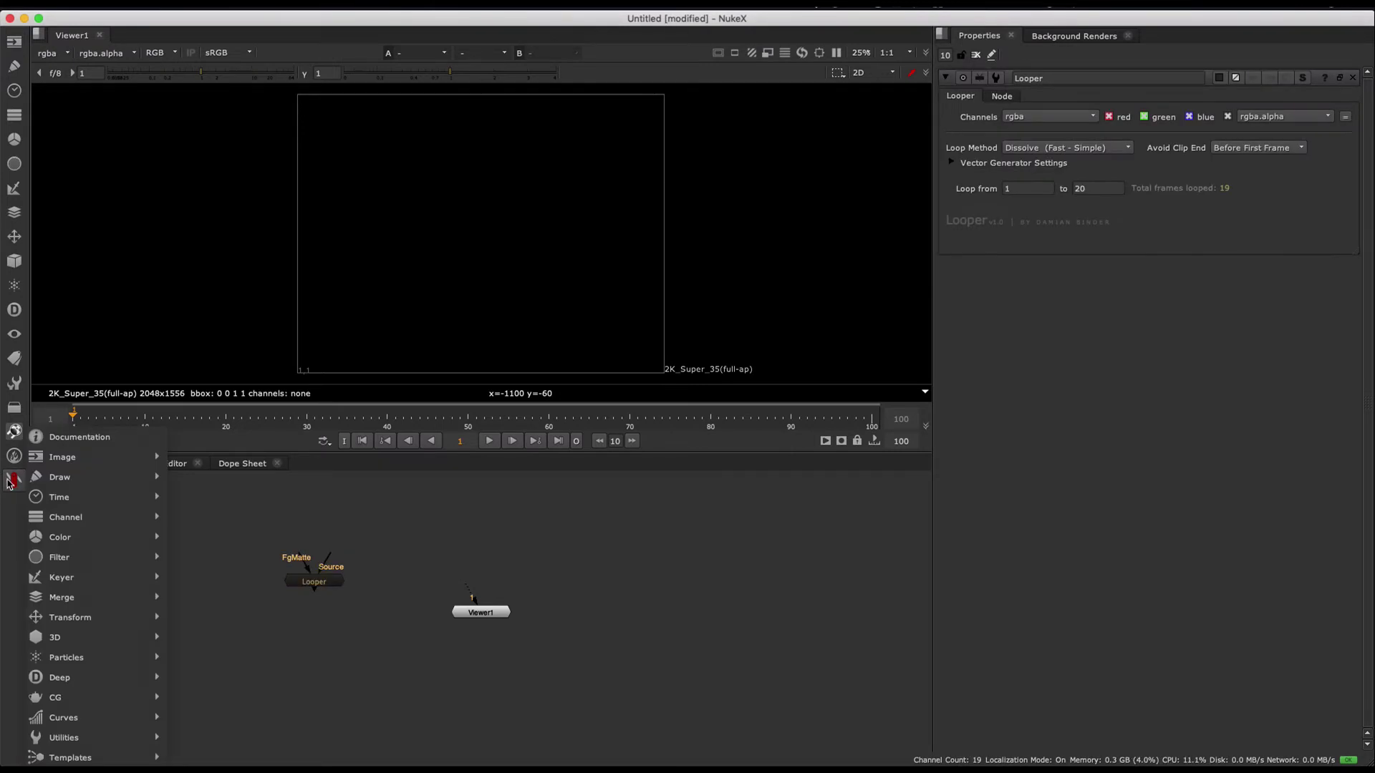
{"action": "mouse_move", "coordinate": [71, 597]}
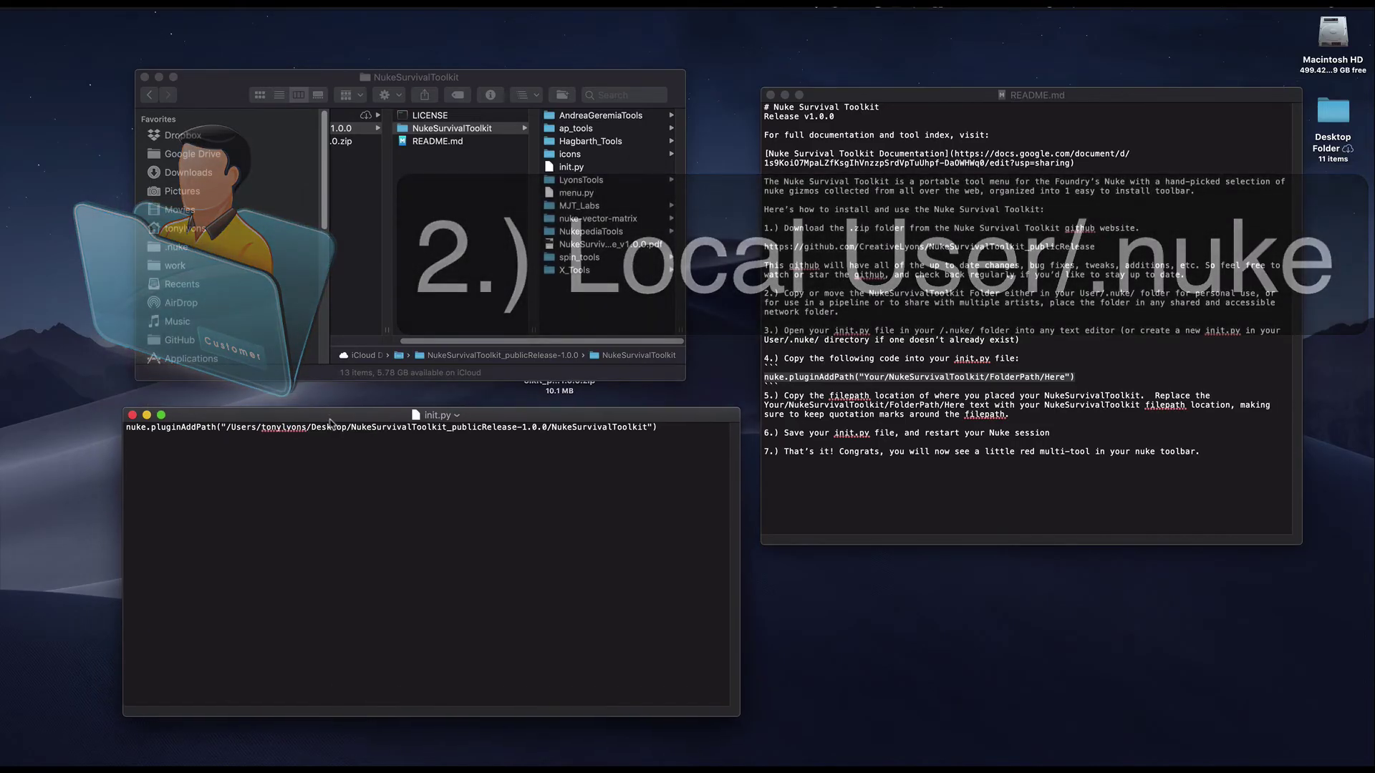
Go back up to NukeSurvivalToolkit_publicRelease-1.0.0 and copy the NukeSurvivalToolkit folder.
{"action": "left_click", "coordinate": [452, 249]}
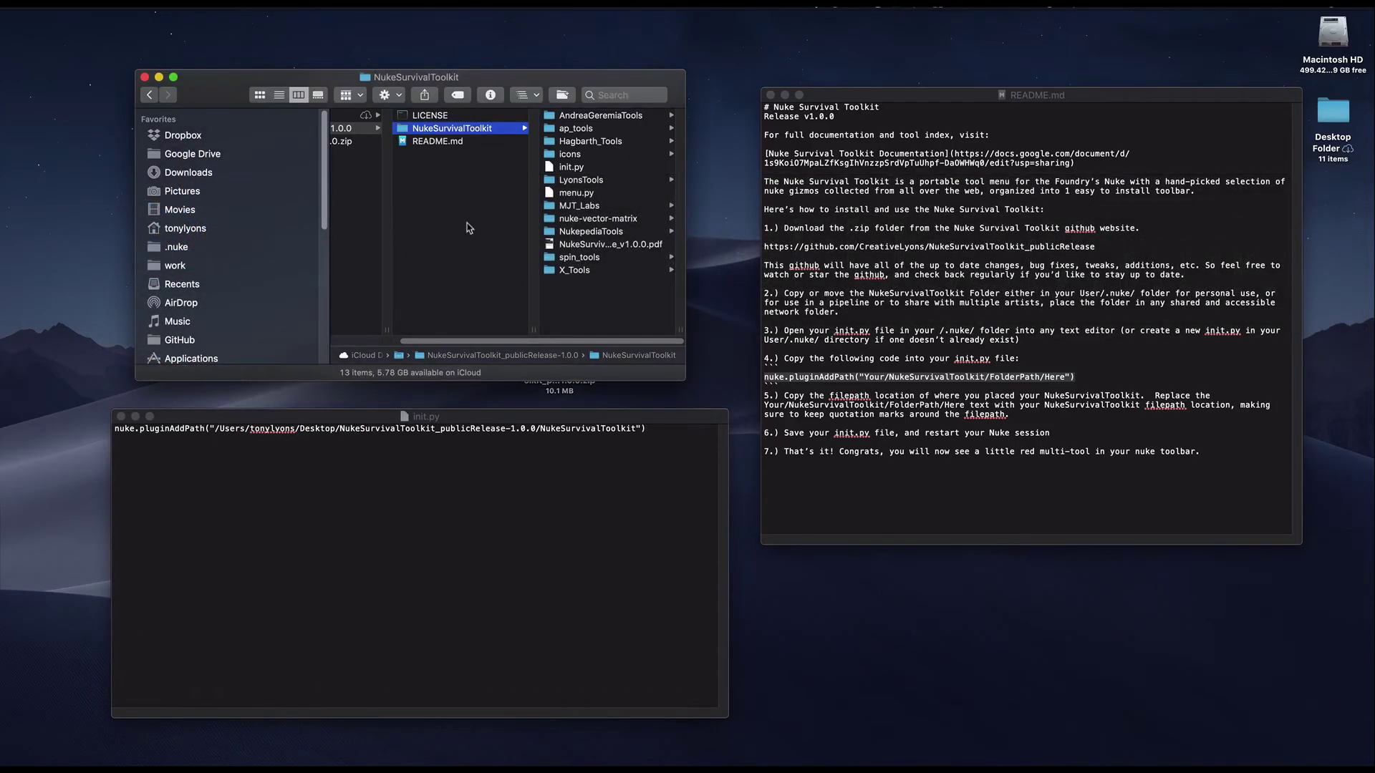
{"action": "left_click_drag", "start_coordinate": [508, 81], "coordinate": [397, 88]}
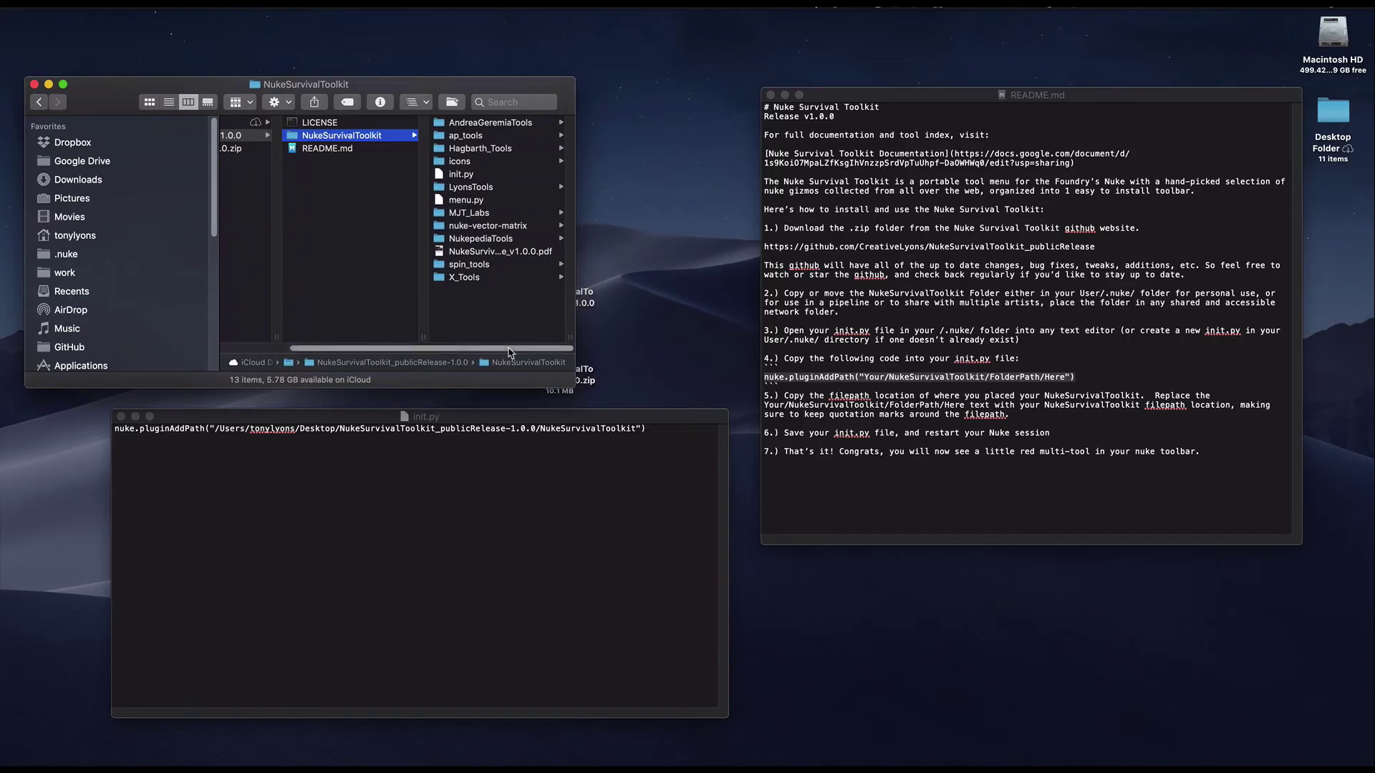
{"action": "scroll", "coordinate": [500, 351], "scroll_direction": "left", "scroll_amount": 2}
{"action": "scroll", "coordinate": [500, 351], "scroll_direction": "right", "scroll_amount": 1}
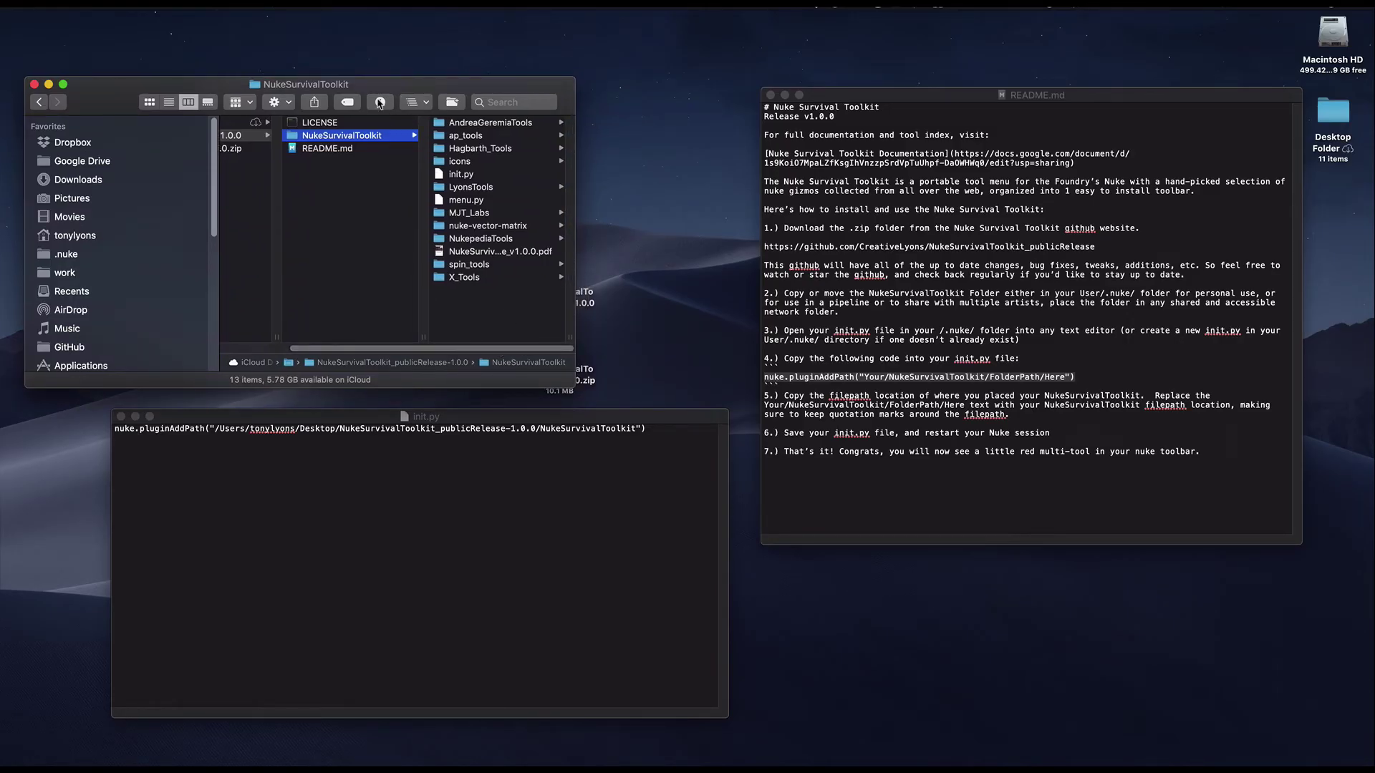
{"action": "left_click", "coordinate": [360, 172]}
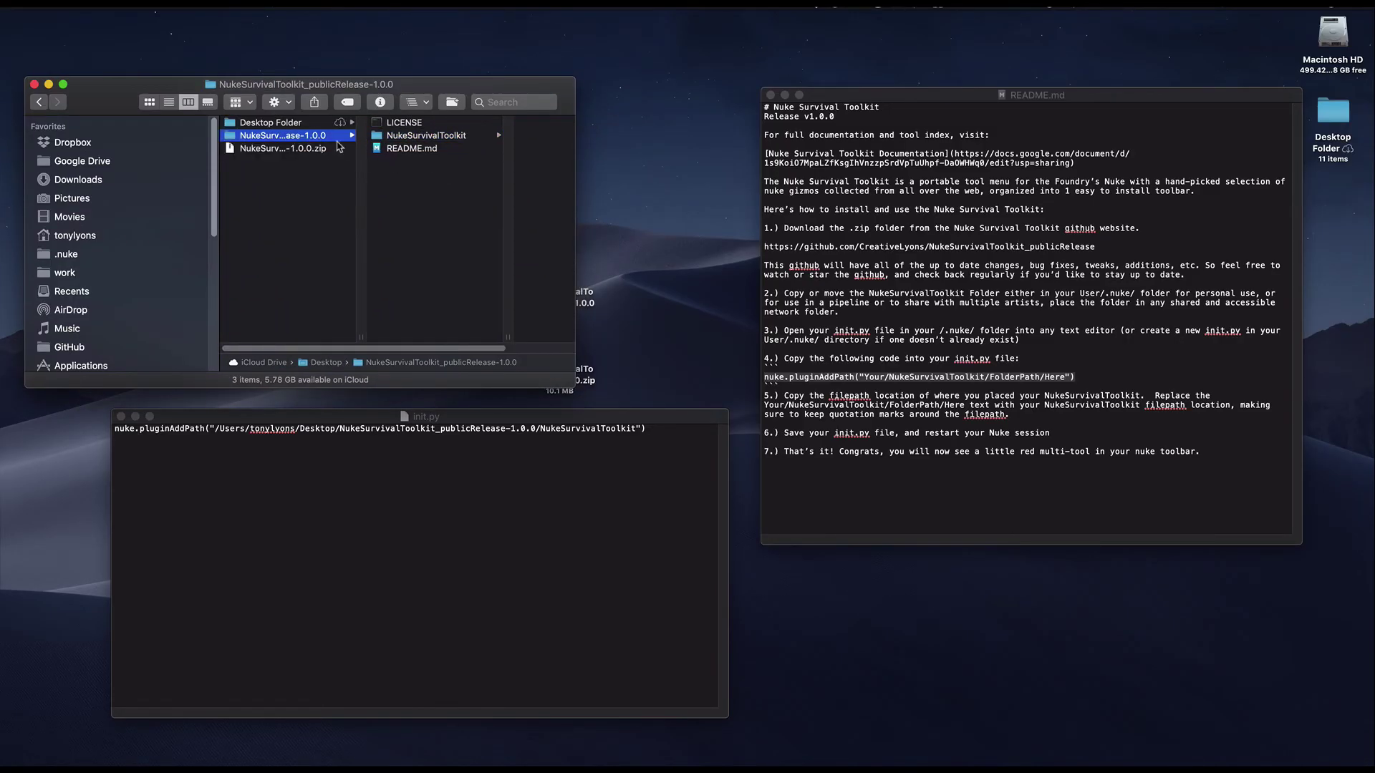
{"action": "left_click", "coordinate": [439, 137]}
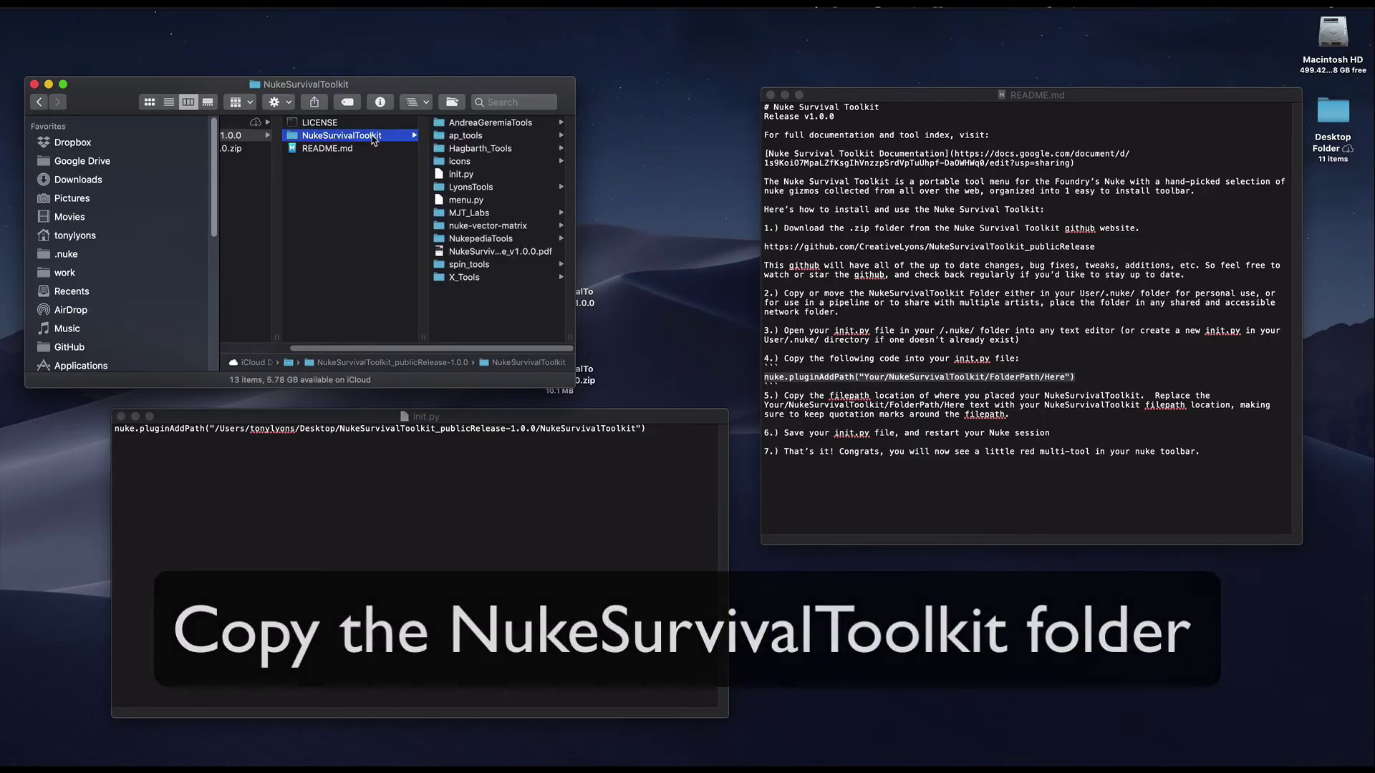
Paste the NukeSurvivalToolkit folder into ~/.nuke and bring up the copy's path options.
{"action": "left_click", "coordinate": [185, 5]}
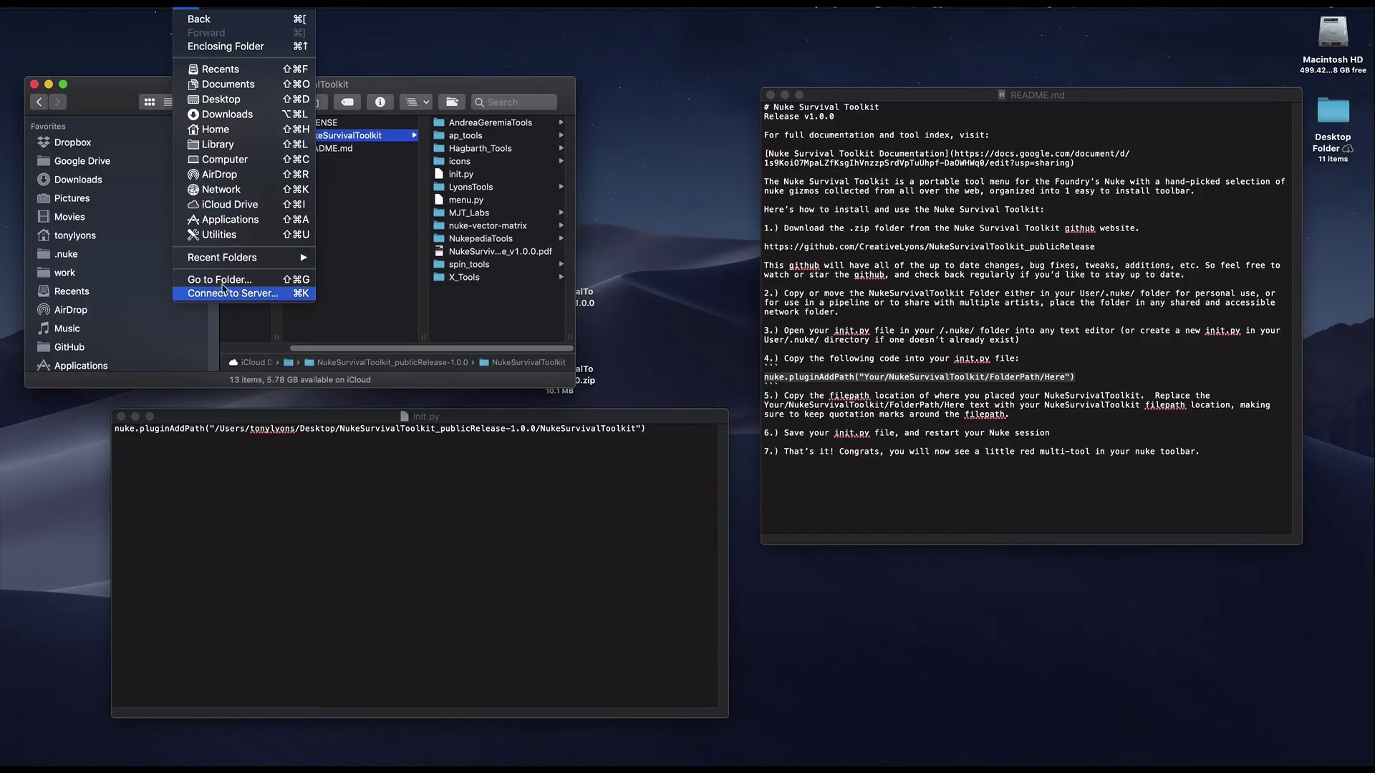
{"action": "left_click", "coordinate": [219, 279]}
{"action": "left_click", "coordinate": [406, 185]}
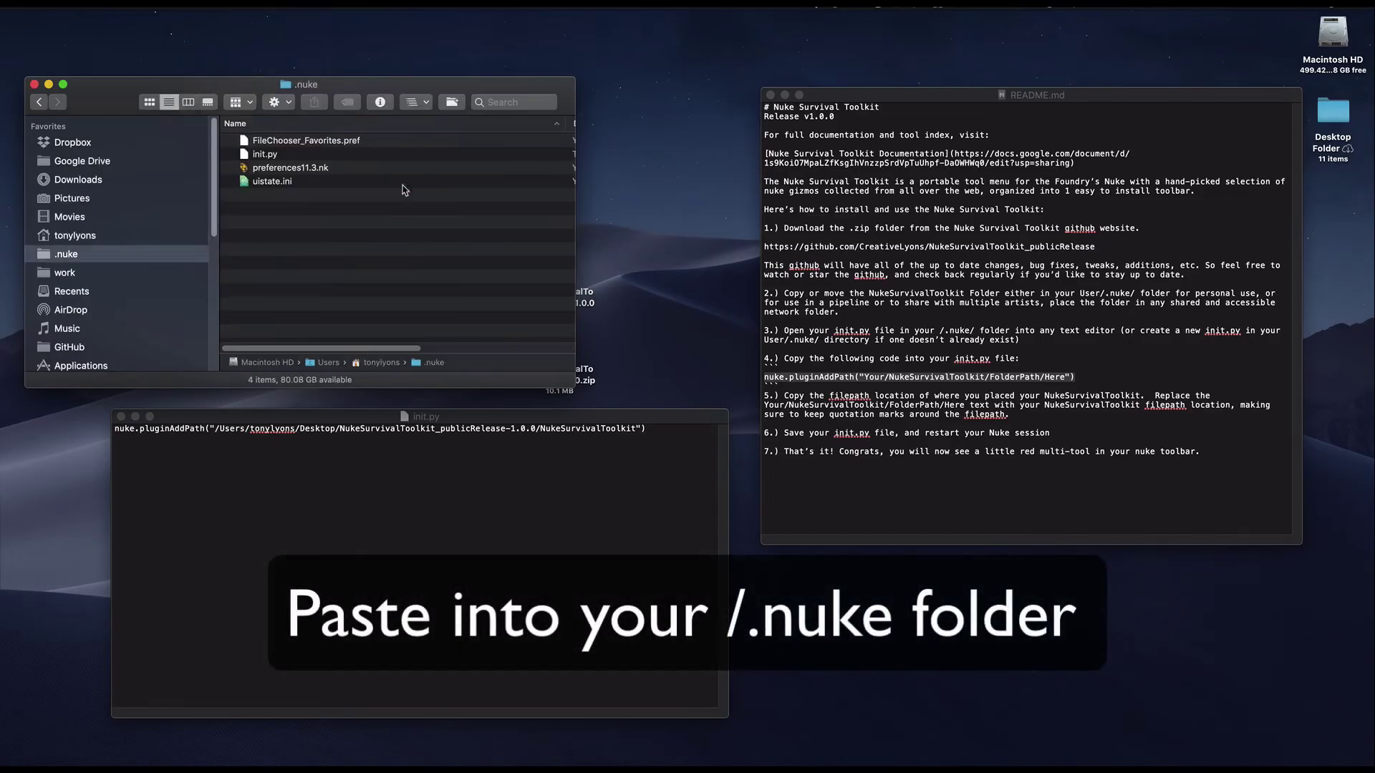
{"action": "key", "text": "super+v"}
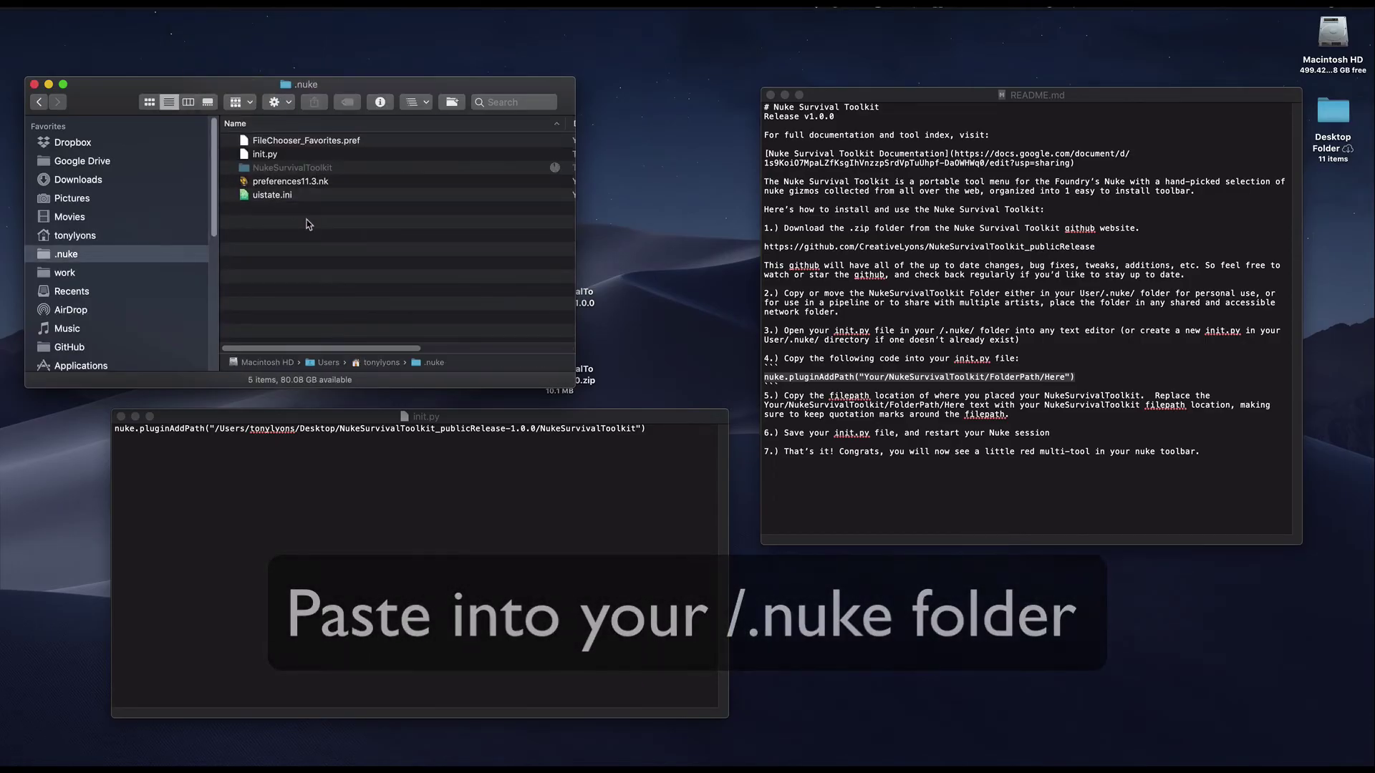
{"action": "left_click", "coordinate": [294, 169]}
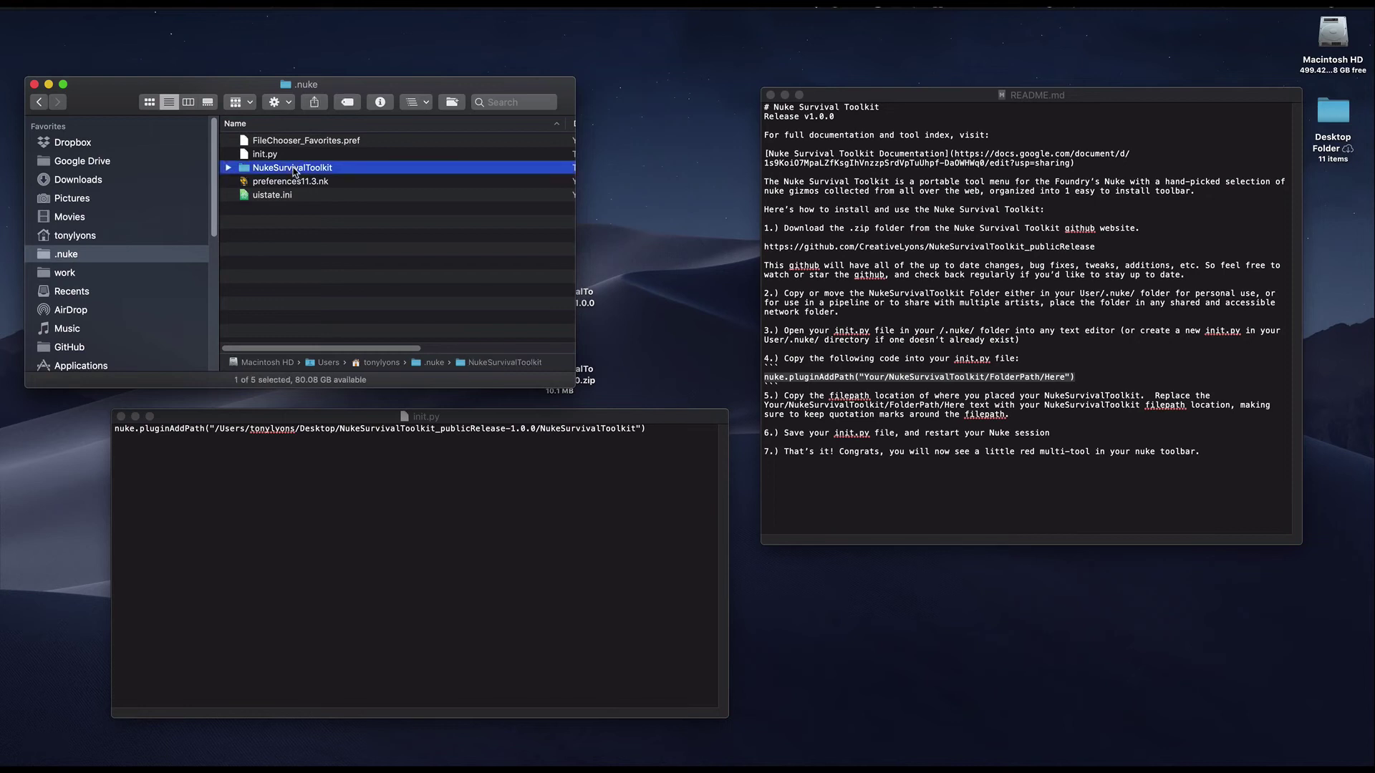
{"action": "right_click", "coordinate": [516, 362]}
Replace init.py's path with the .nuke toolkit copy's full pathname and save.
{"action": "left_click", "coordinate": [548, 427]}
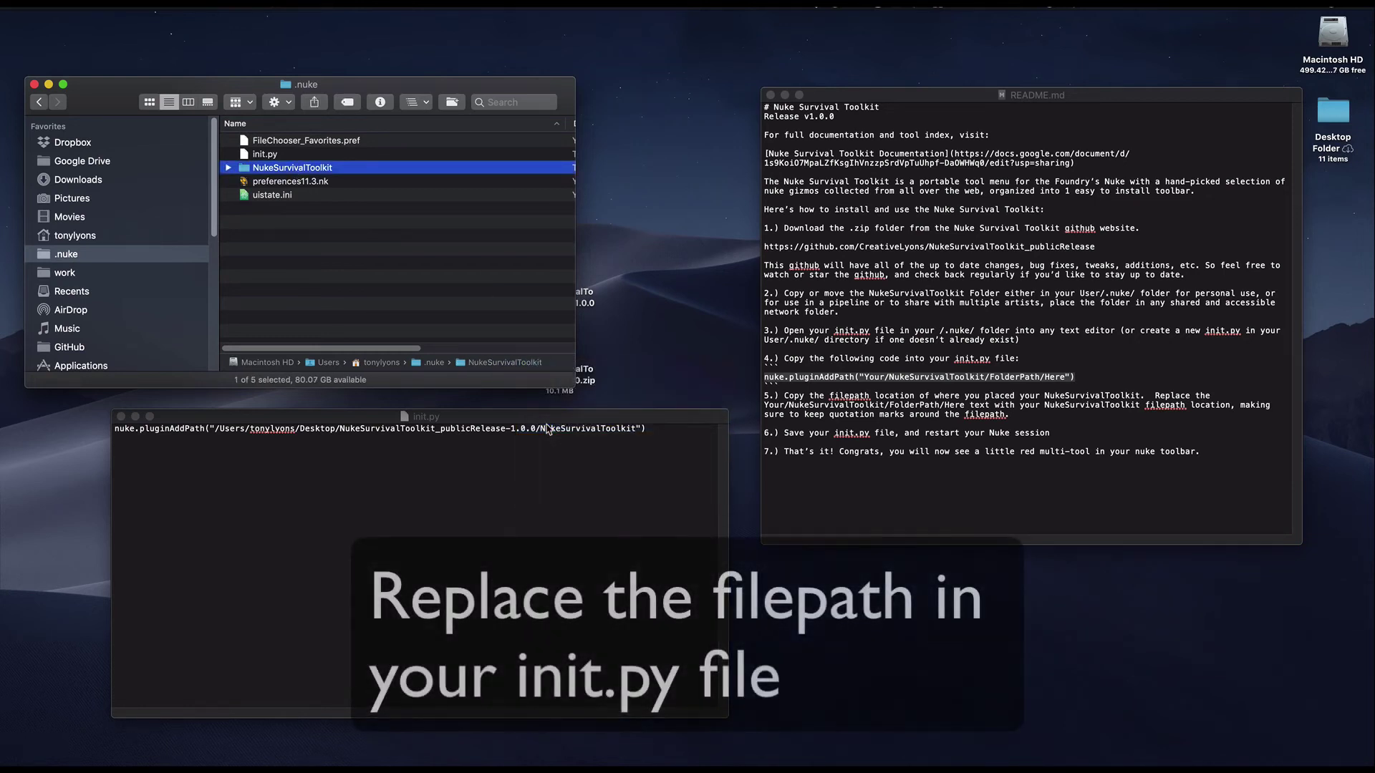
{"action": "left_click_drag", "start_coordinate": [216, 428], "coordinate": [637, 428]}
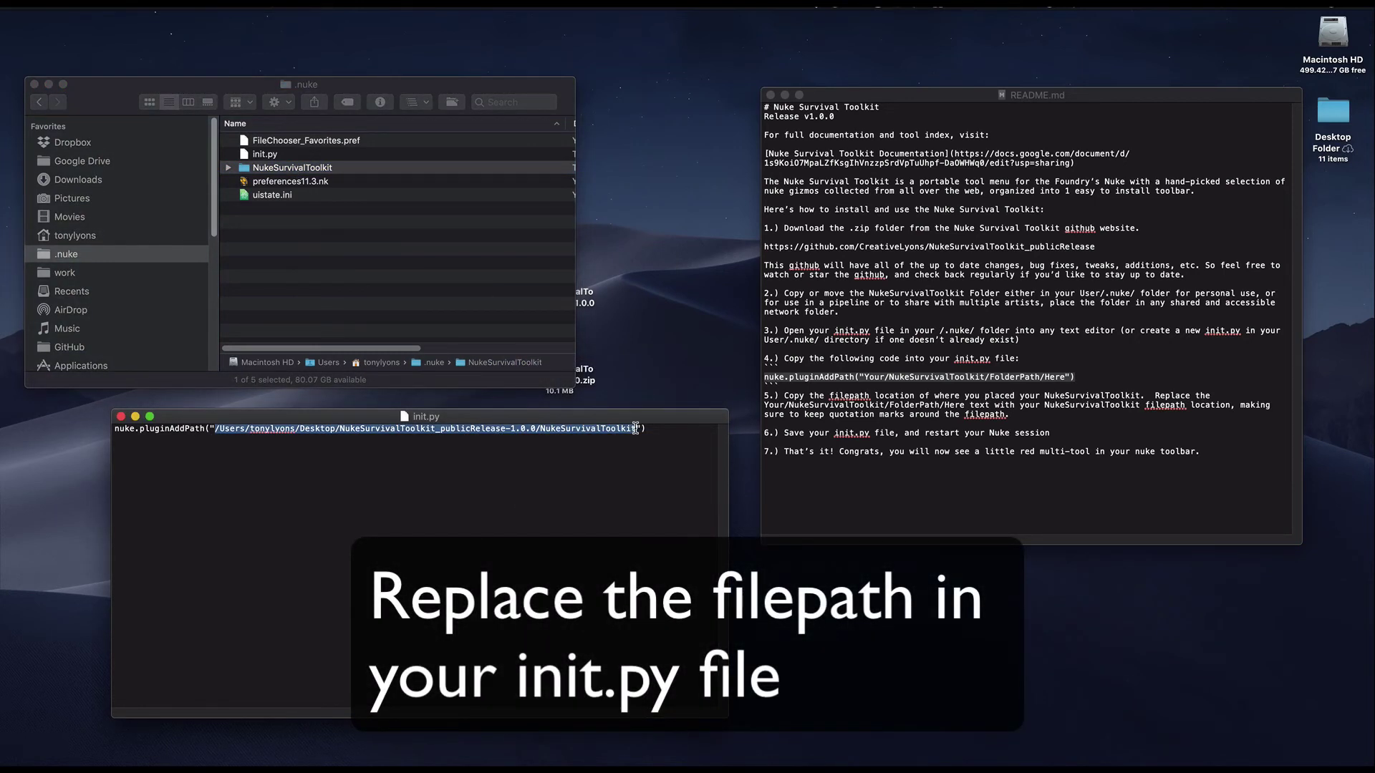
{"action": "key", "text": "super+v"}
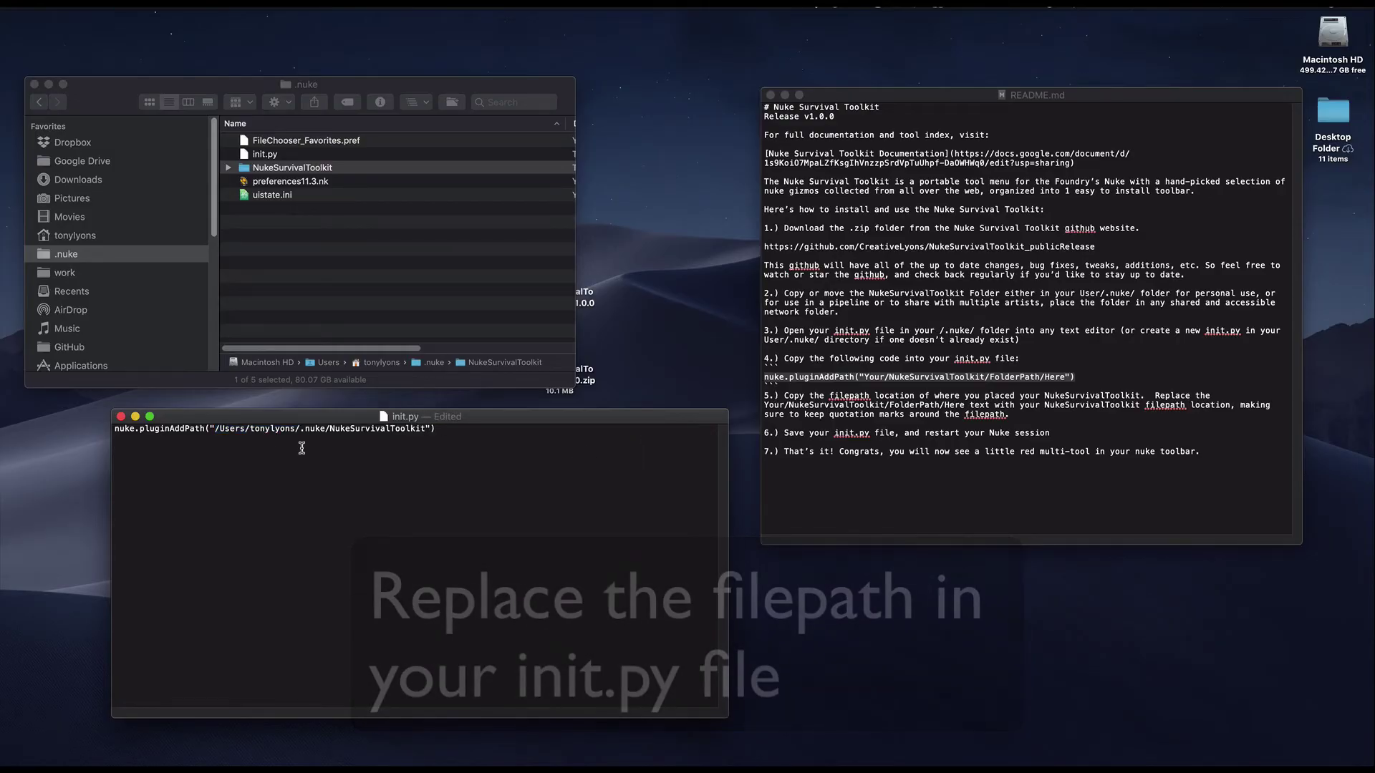
{"action": "key", "text": "super+s"}
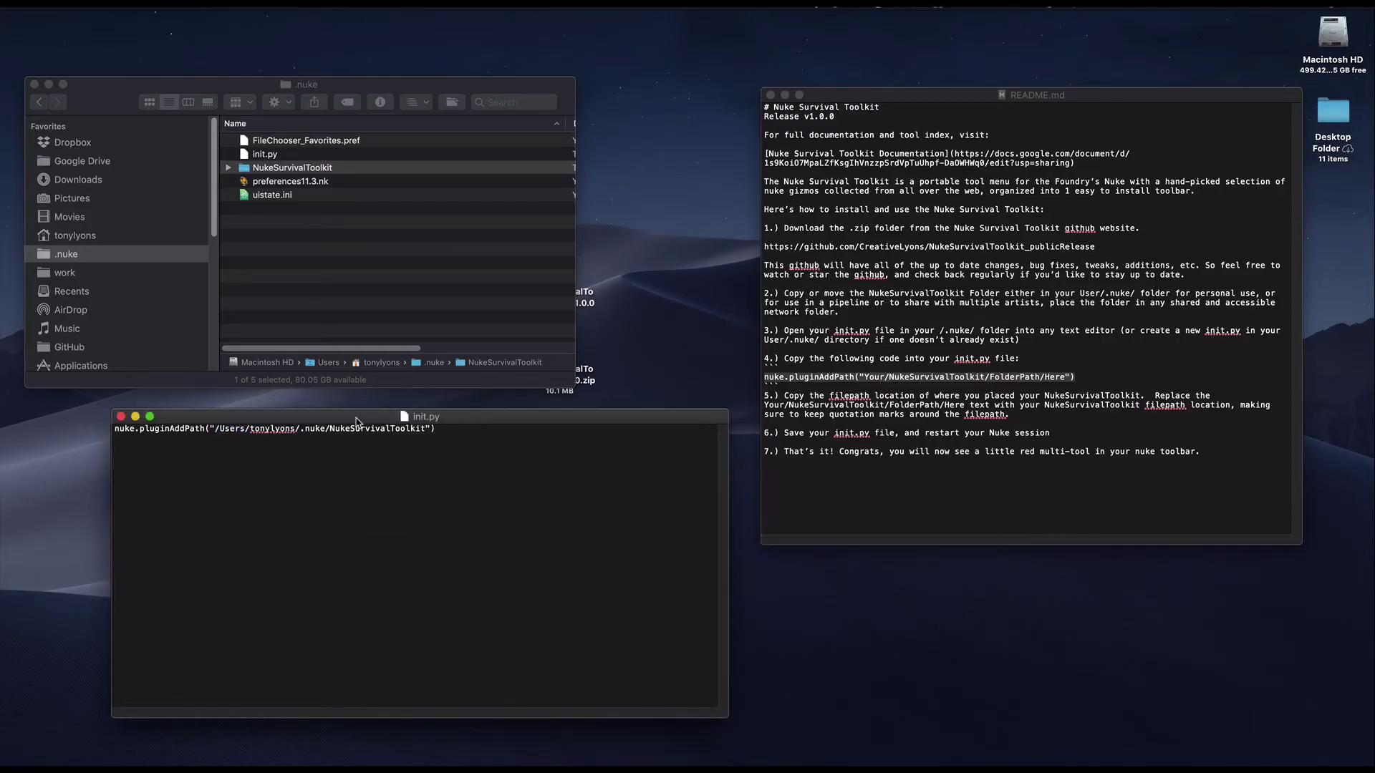
{"action": "left_click_drag", "start_coordinate": [356, 422], "coordinate": [358, 422]}
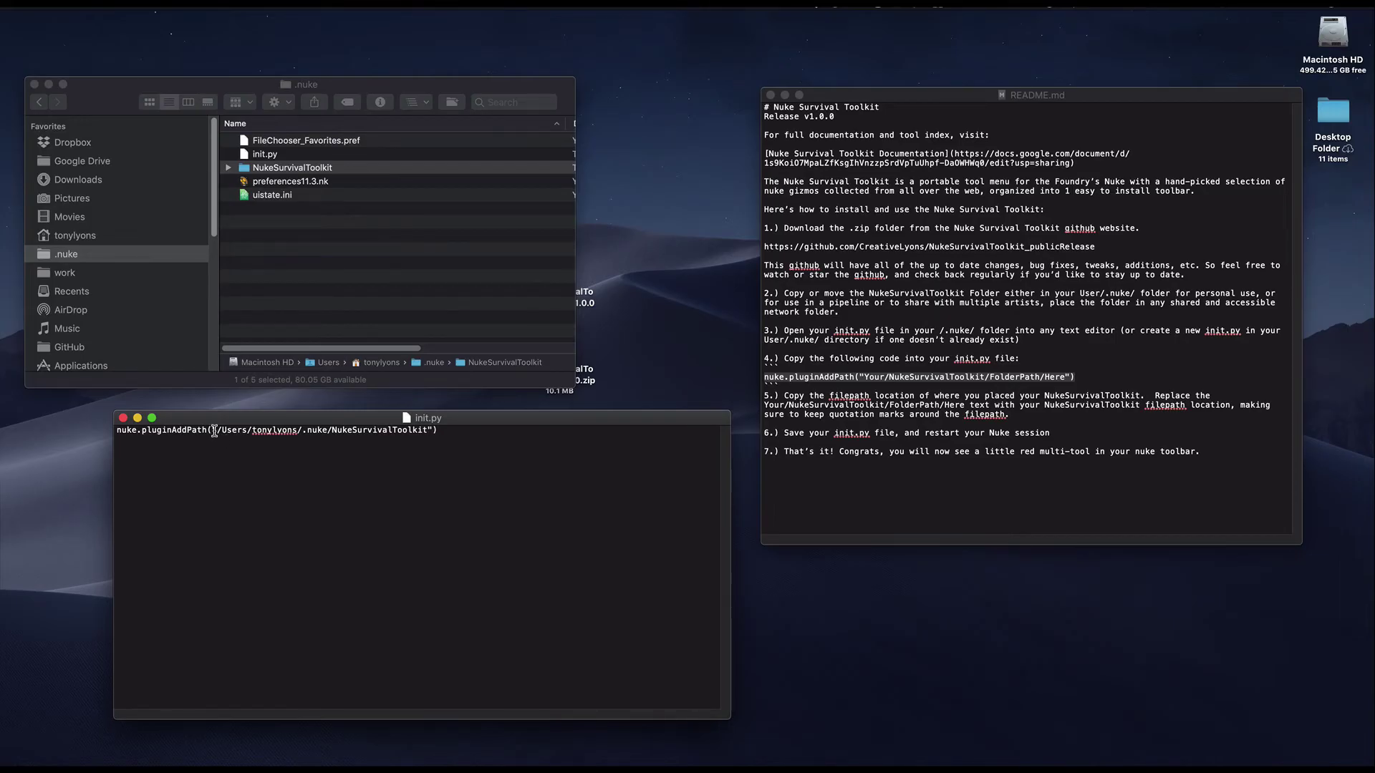
Replace the absolute .nuke part of the path with '.' to get ./NukeSurvivalToolkit.
{"action": "left_click_drag", "start_coordinate": [214, 430], "coordinate": [299, 434]}
{"action": "left_click", "coordinate": [299, 434], "text": "shift"}
{"action": "left_click_drag", "start_coordinate": [328, 433], "coordinate": [222, 431]}
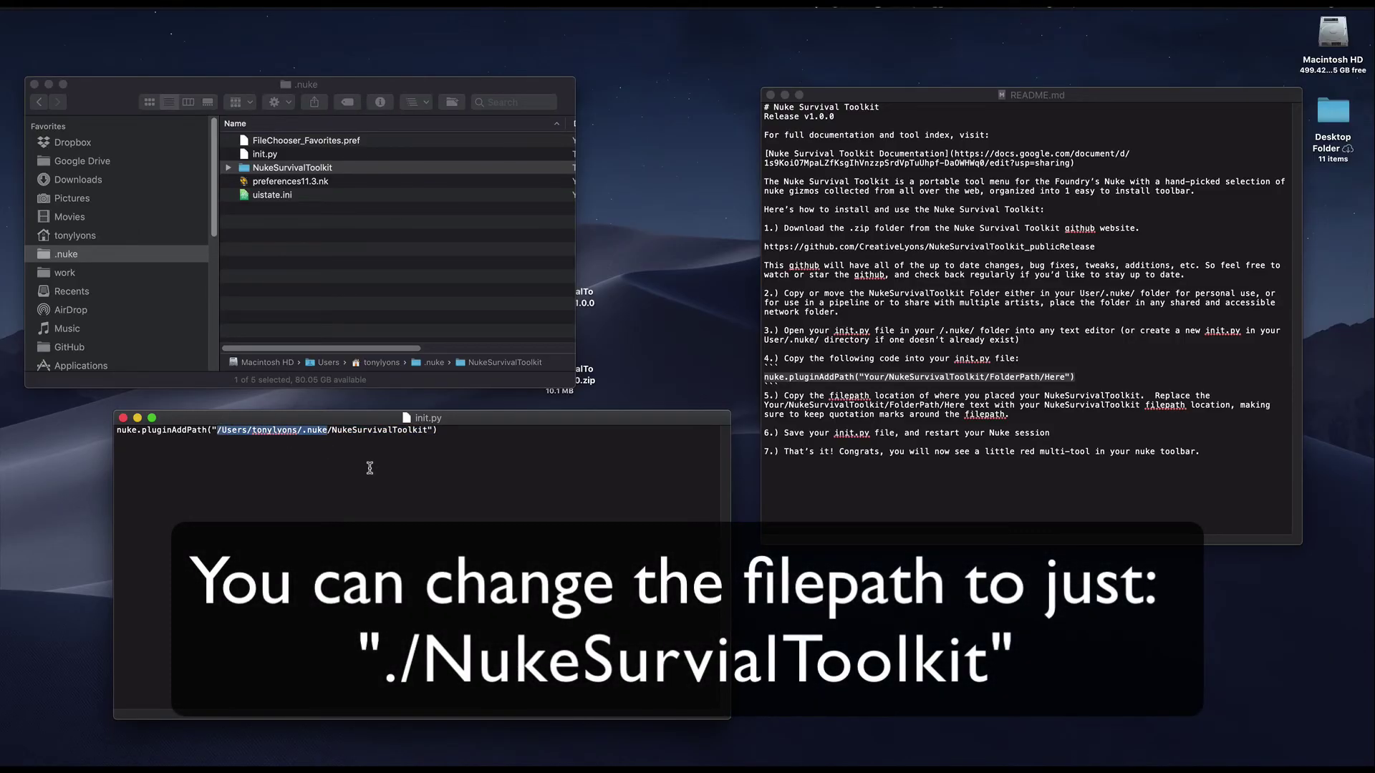
{"action": "type", "text": "."}
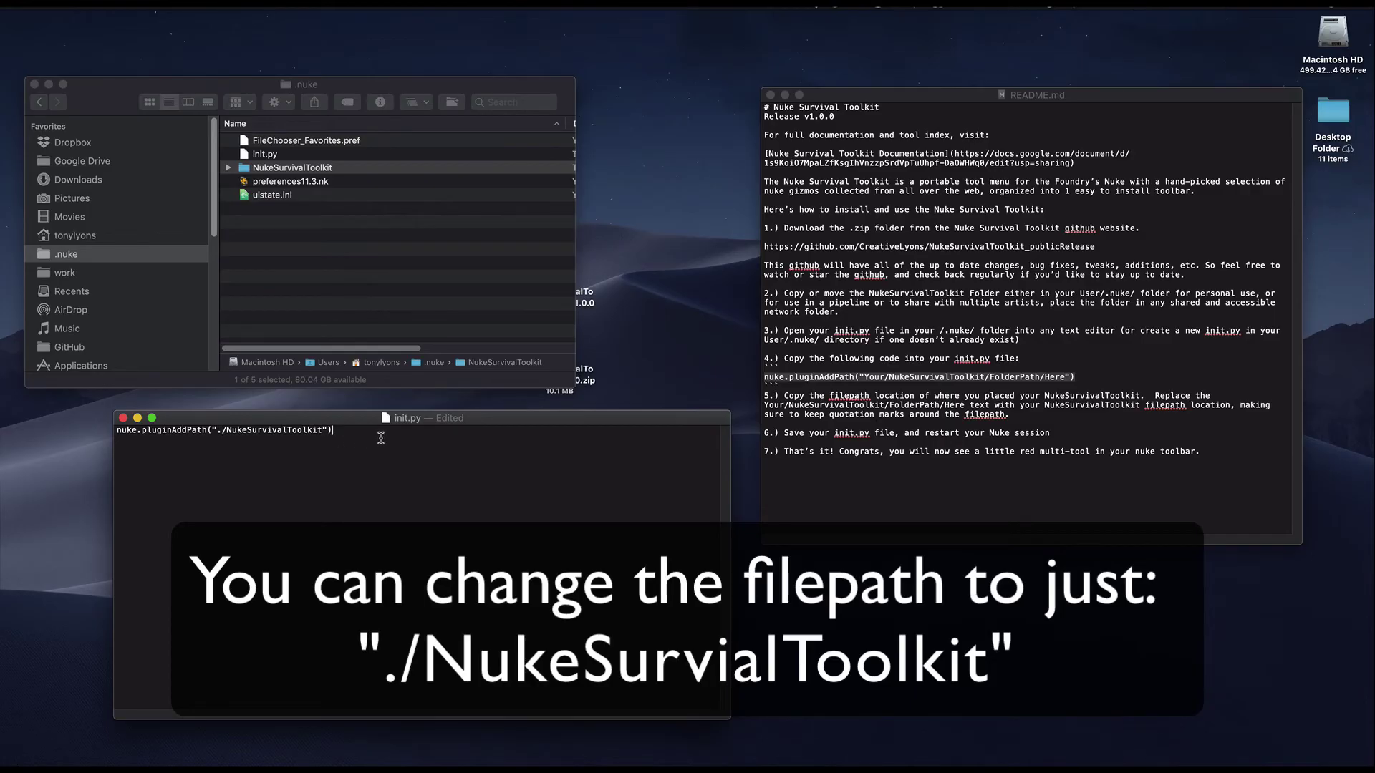
Save init.py with the relative ./NukeSurvivalToolkit path via File > Save.
{"action": "key", "text": "super+a"}
{"action": "left_click", "coordinate": [306, 475]}
{"action": "key", "text": "super+s"}
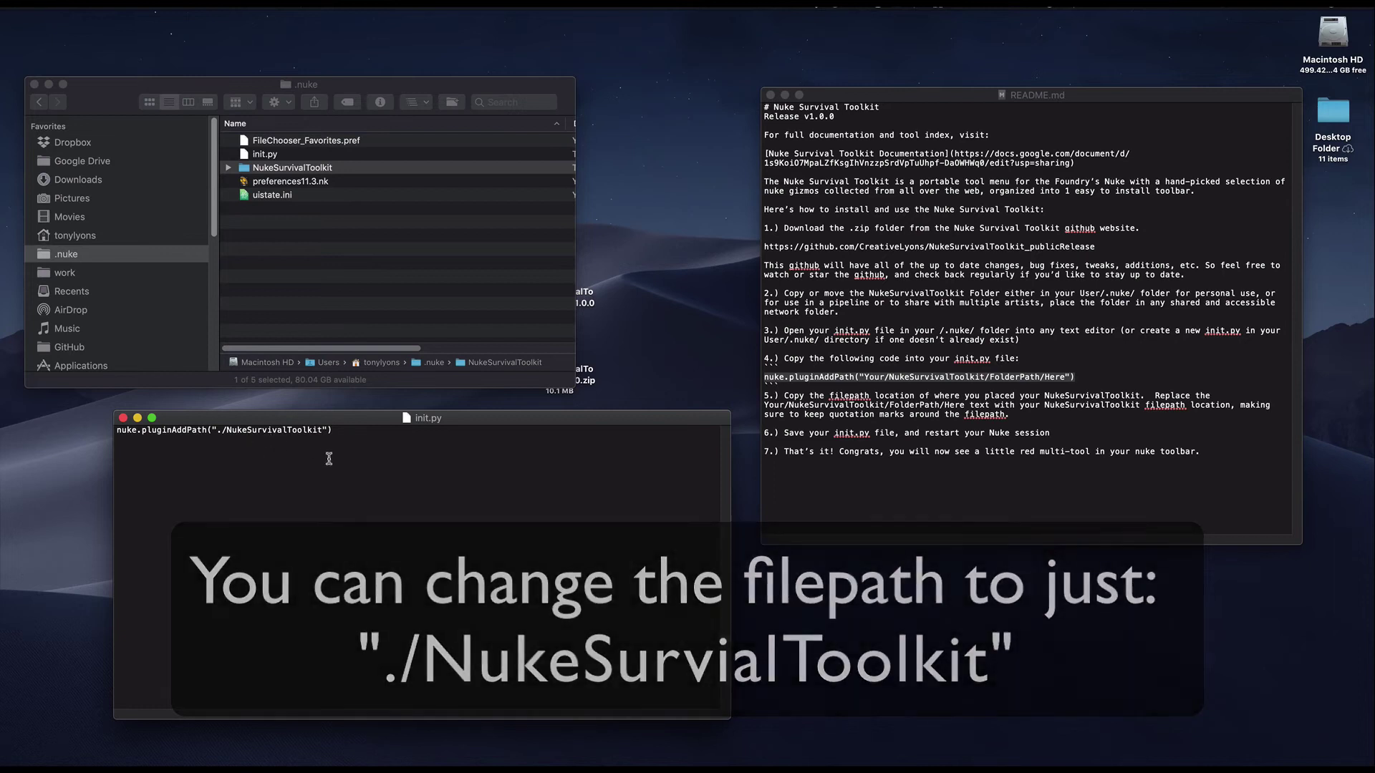
{"action": "left_click", "coordinate": [97, 3]}
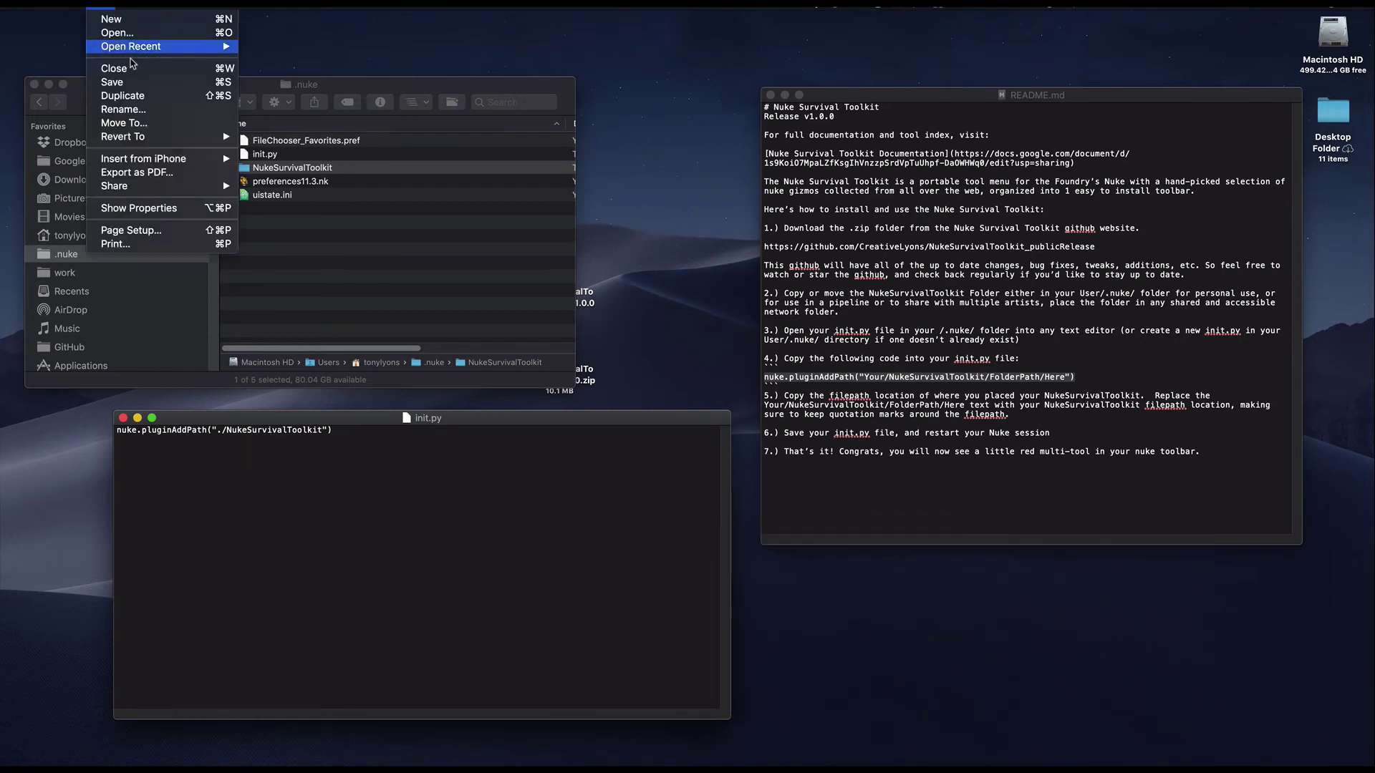
{"action": "left_click", "coordinate": [115, 83]}
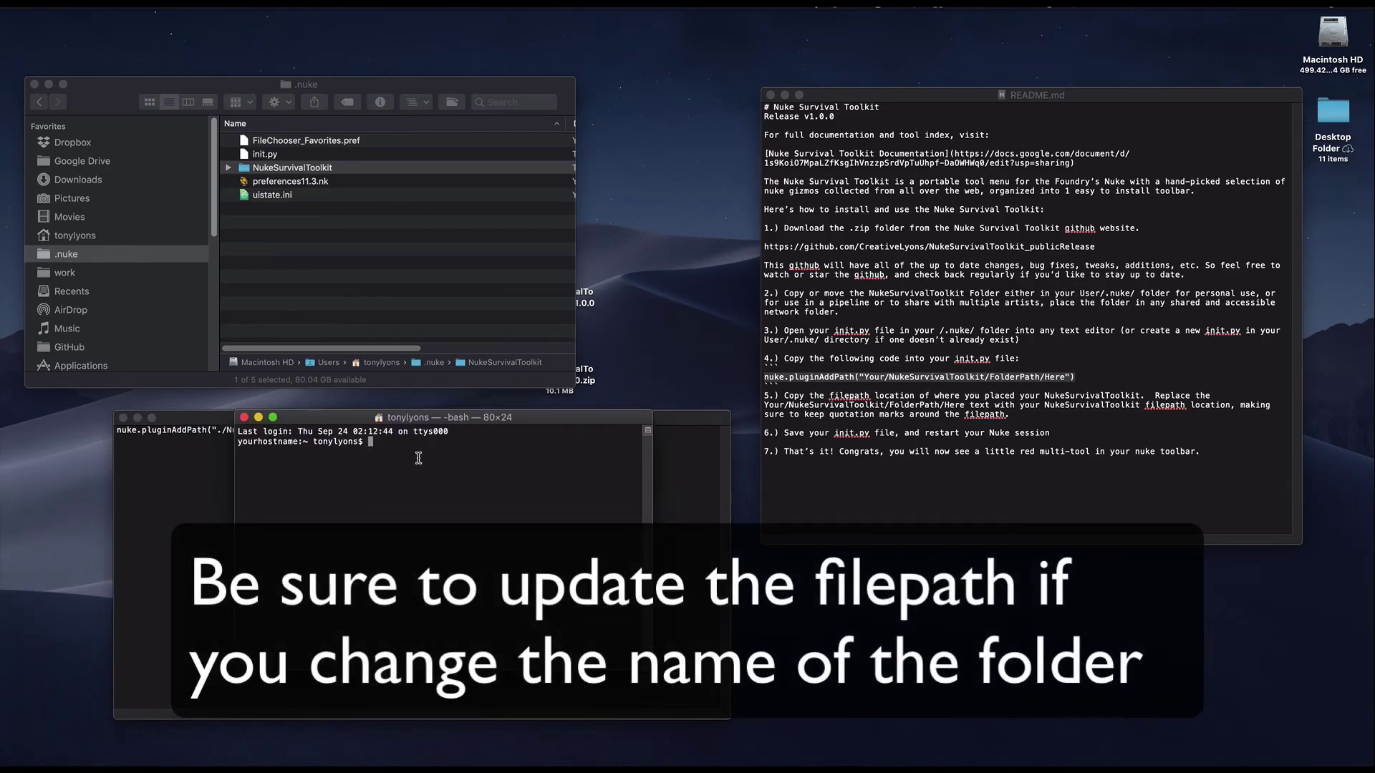
Launch NukeX by running nukex in Terminal, then minimize Terminal.
{"action": "type", "text": "nukex"}
{"action": "key", "text": "Return"}
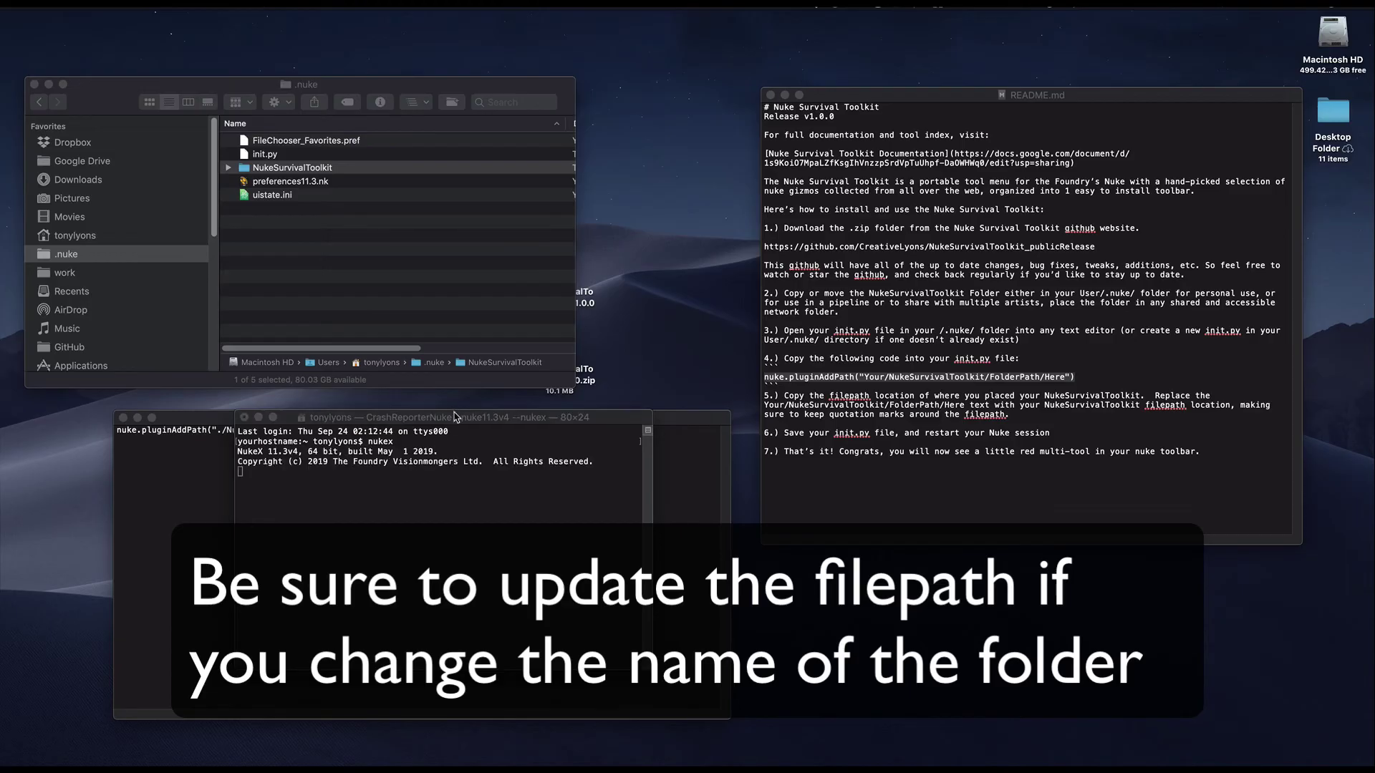
{"action": "double_click", "coordinate": [456, 417]}
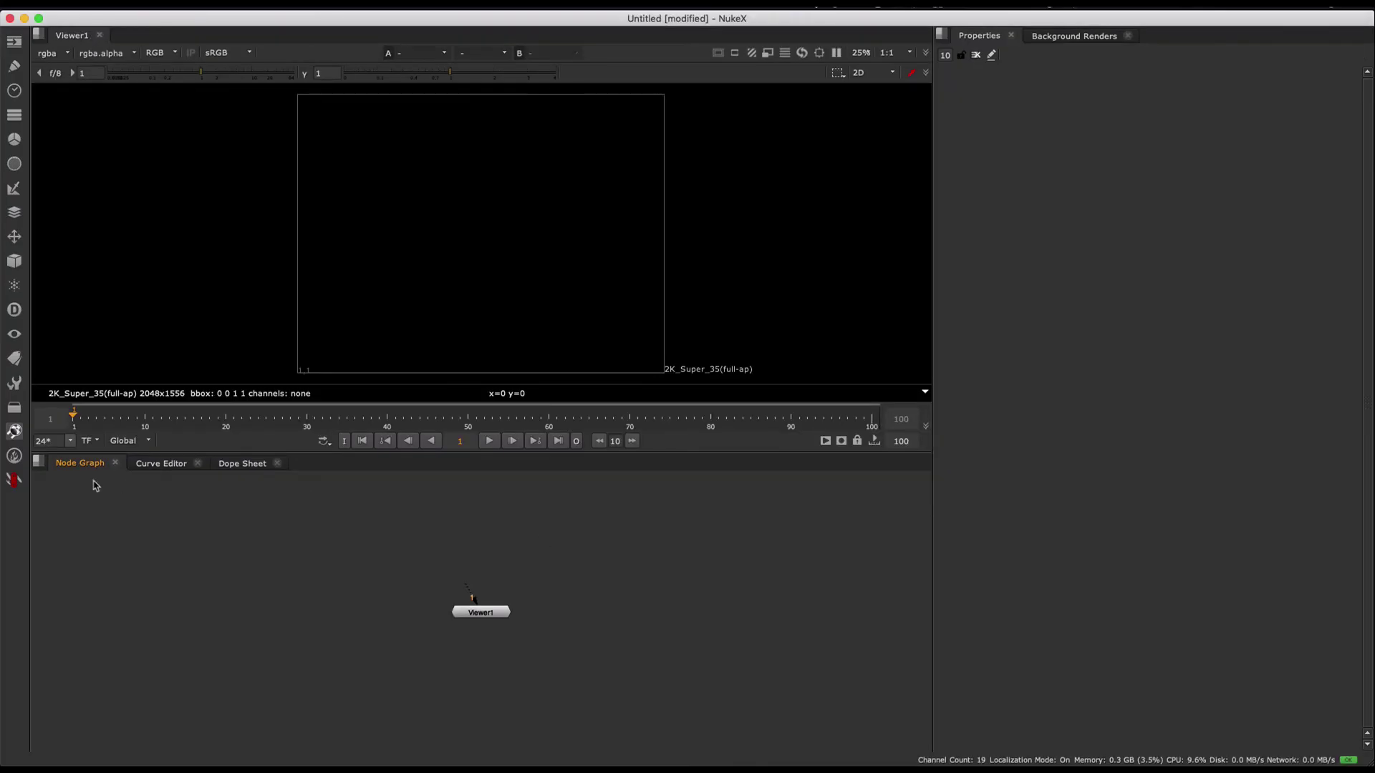
Add an iConvolve AP node from the red toolkit's Filter submenu.
{"action": "left_click", "coordinate": [13, 480]}
{"action": "mouse_move", "coordinate": [93, 557]}
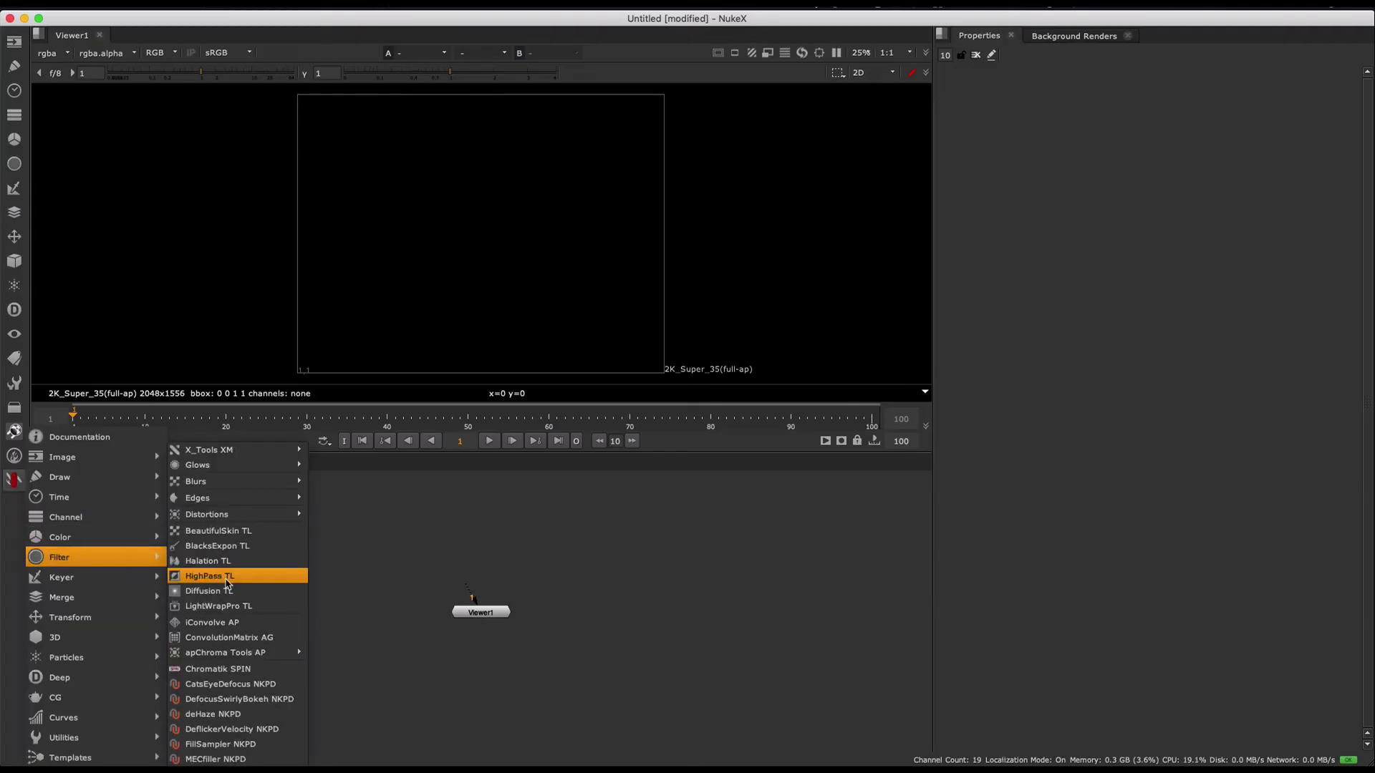
{"action": "left_click", "coordinate": [240, 623]}
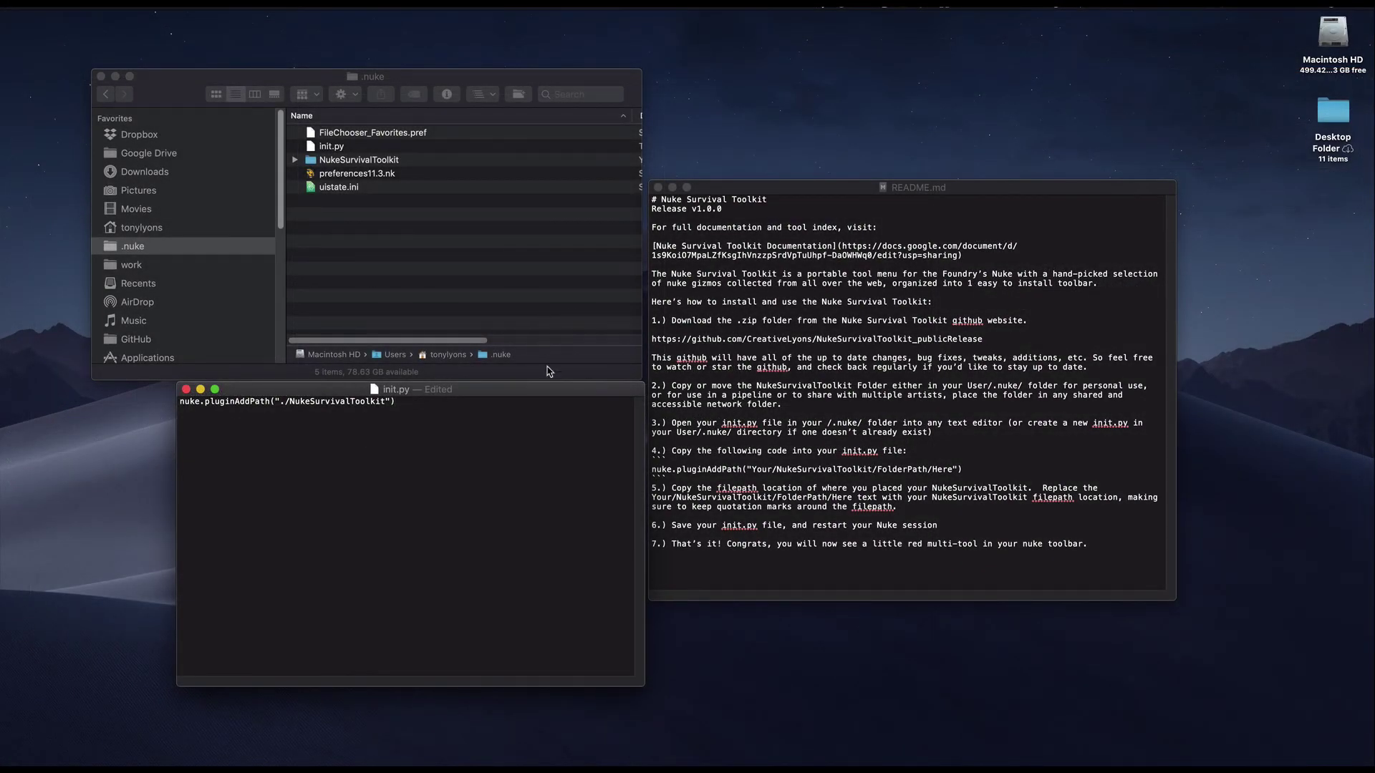
Prefix the nuke.pluginAddPath line with # and save init.py.
{"action": "left_click_drag", "start_coordinate": [305, 396], "coordinate": [302, 397]}
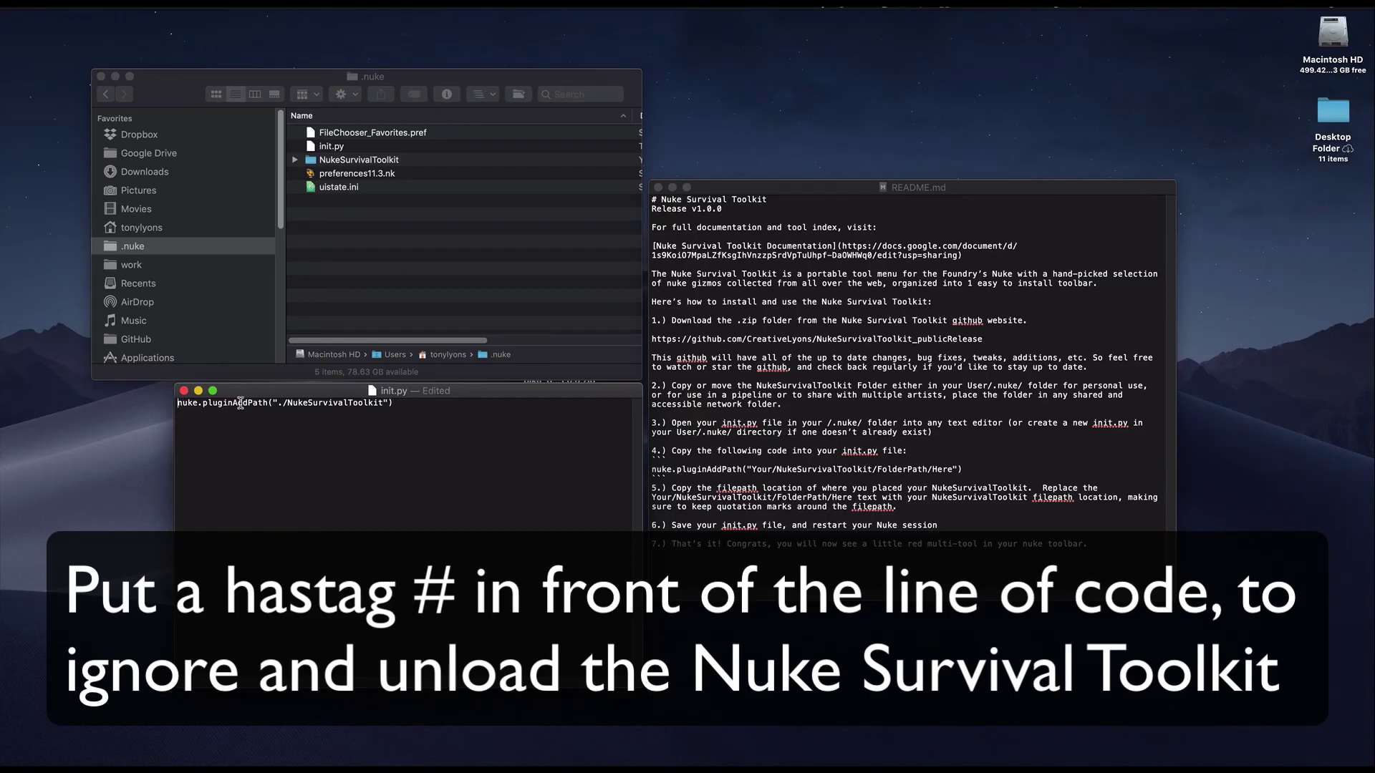
{"action": "type", "text": "#"}
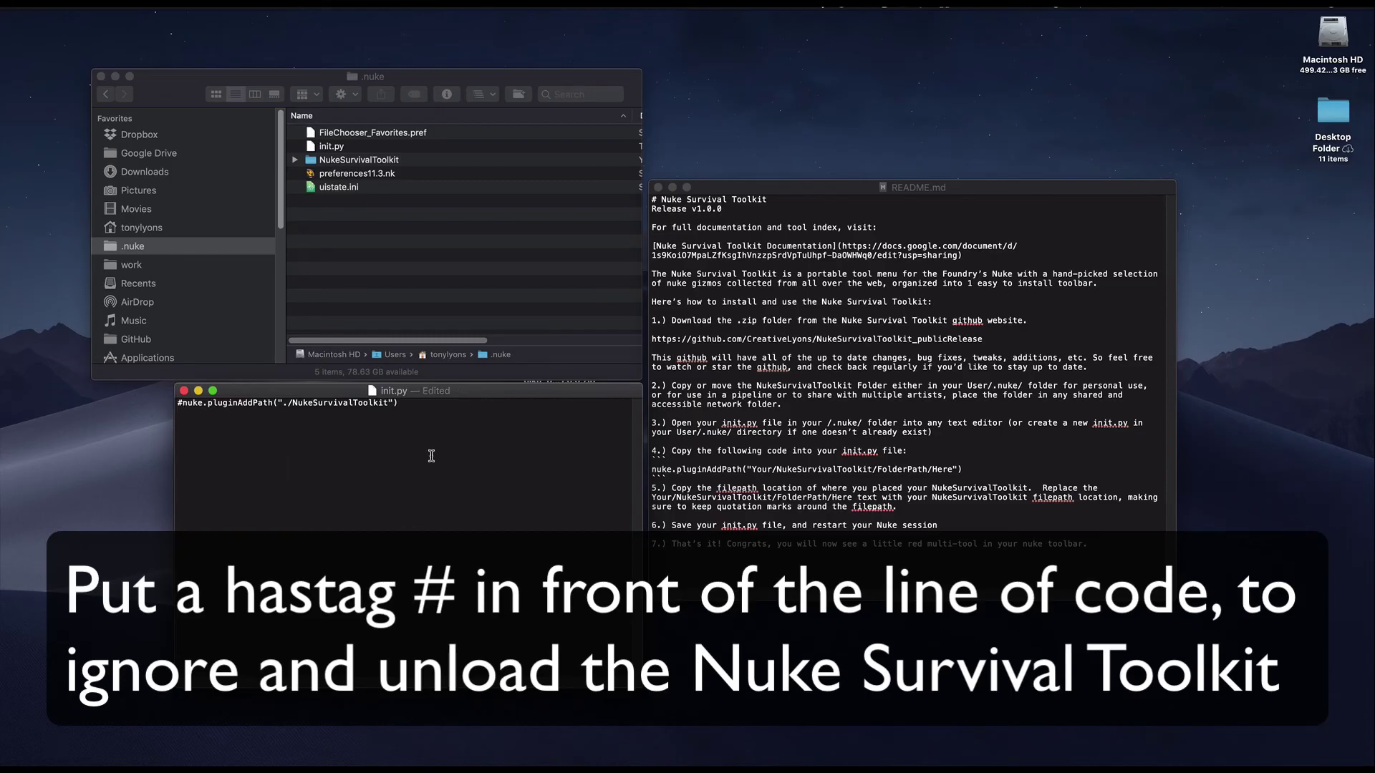
{"action": "left_click", "coordinate": [101, 3]}
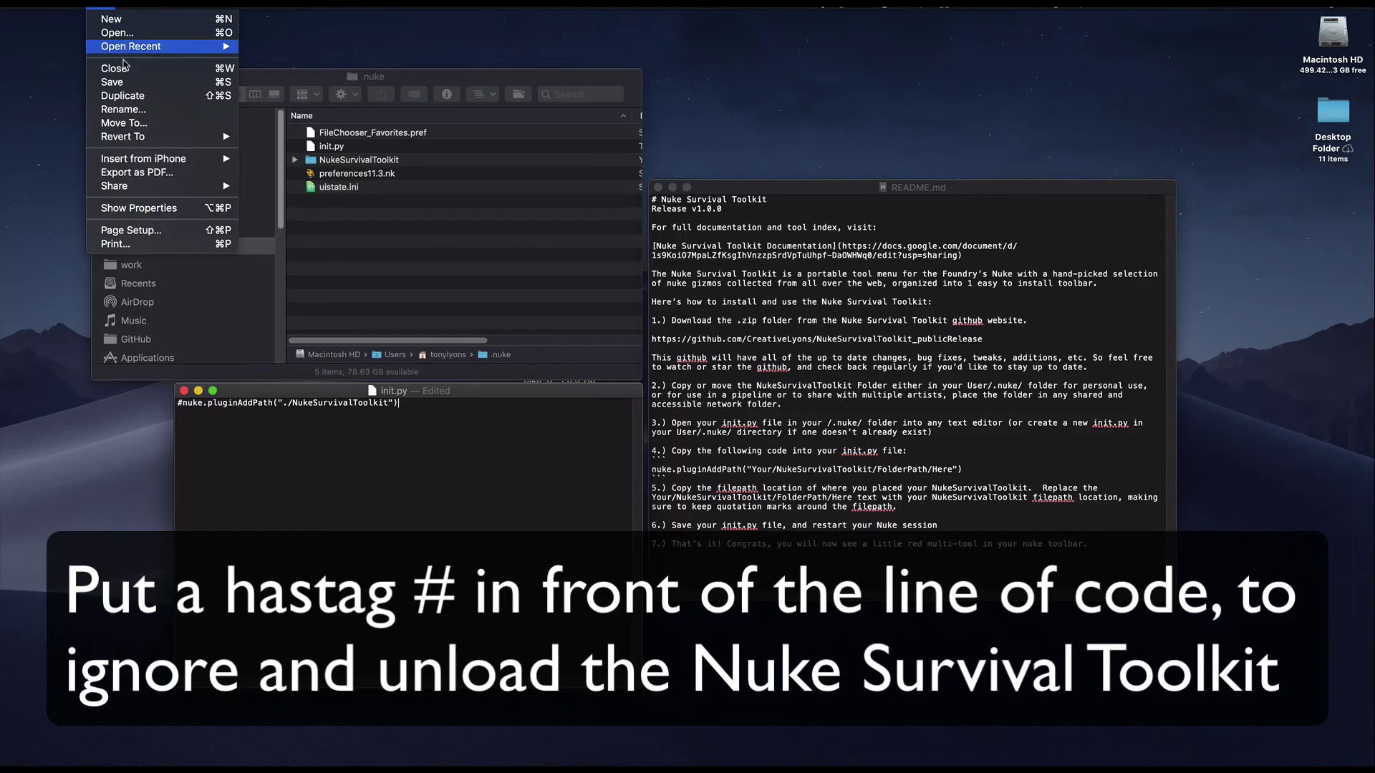
{"action": "left_click", "coordinate": [122, 83]}
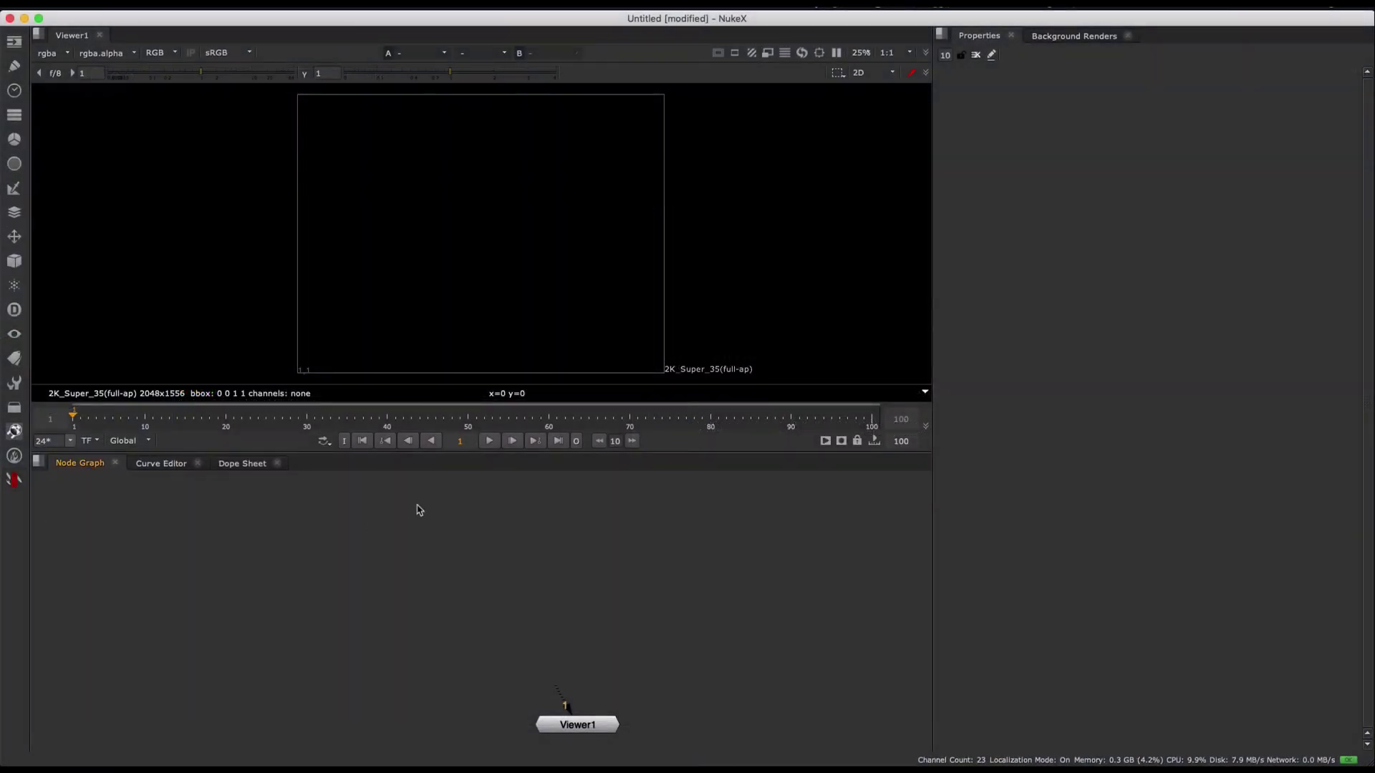
Place a Randomizer TL node, then add and delete a KeymixBBox TL node.
{"action": "left_click", "coordinate": [14, 480]}
{"action": "mouse_move", "coordinate": [98, 718]}
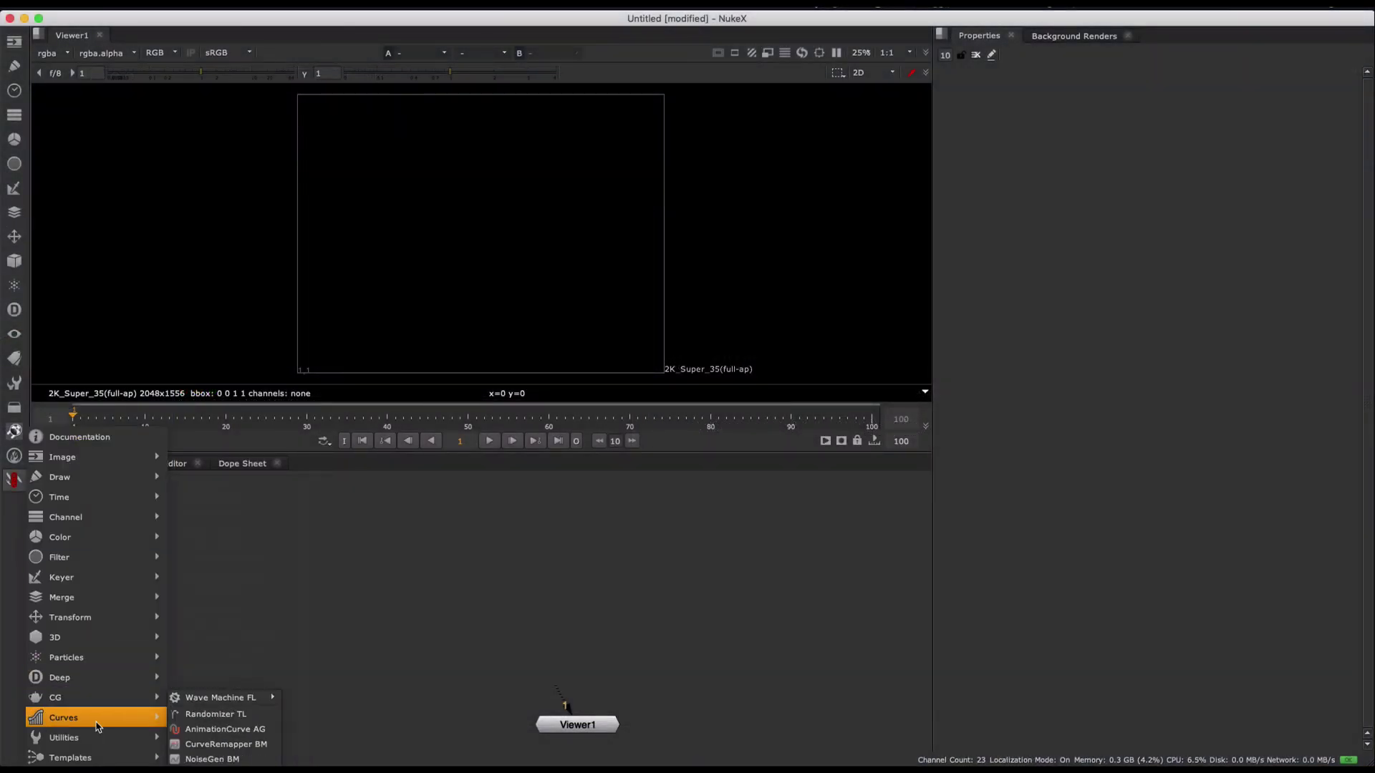
{"action": "left_click", "coordinate": [209, 714]}
{"action": "left_click", "coordinate": [427, 623]}
{"action": "left_click_drag", "start_coordinate": [183, 550], "coordinate": [268, 586]}
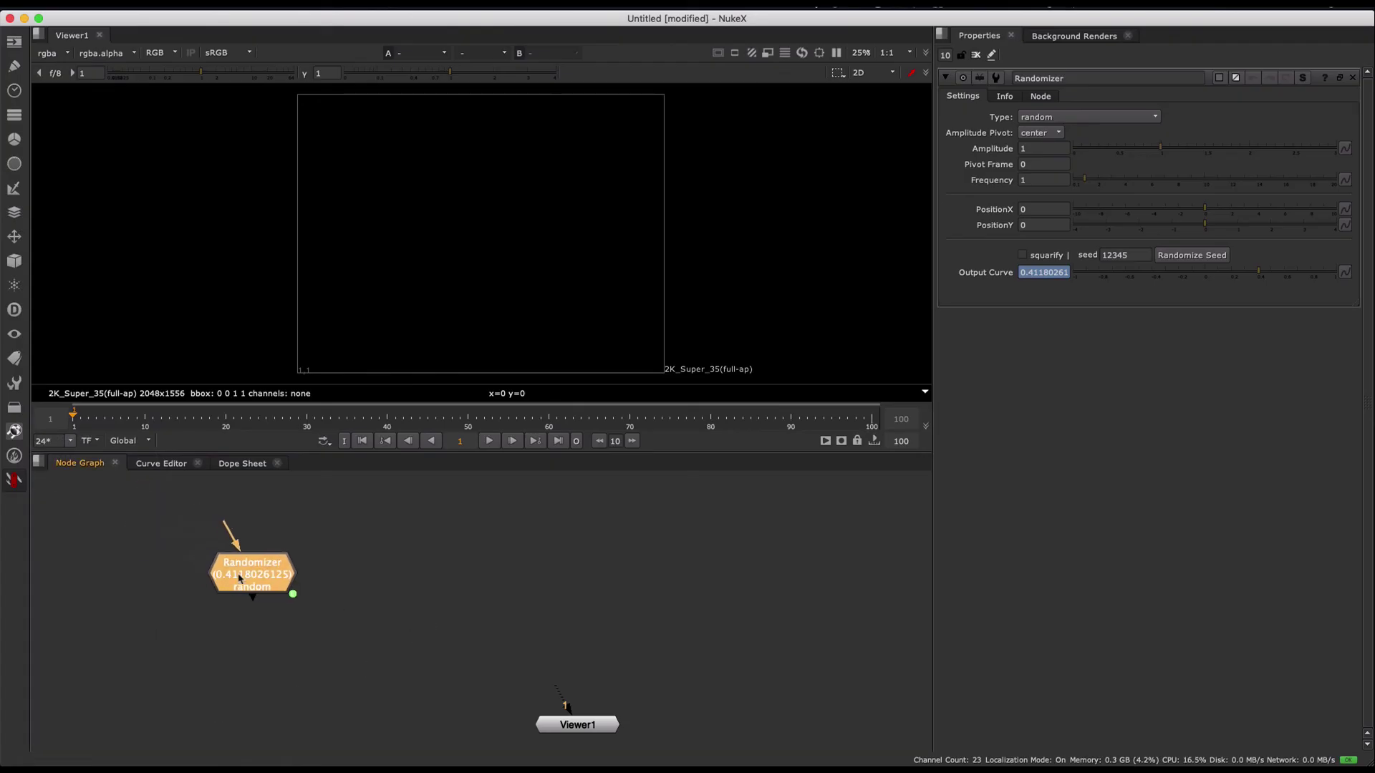
{"action": "left_click", "coordinate": [329, 623]}
{"action": "left_click", "coordinate": [13, 480]}
{"action": "mouse_move", "coordinate": [55, 602]}
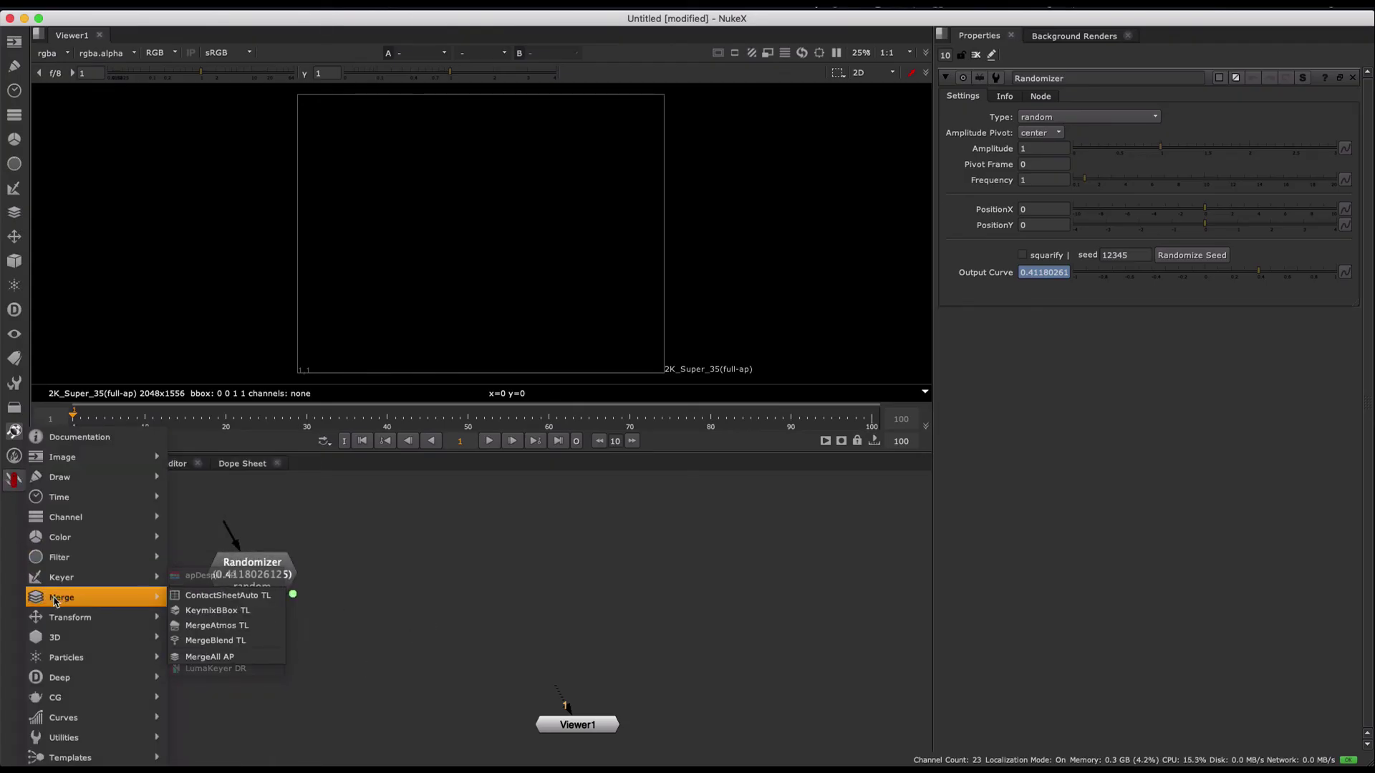
{"action": "left_click", "coordinate": [244, 614]}
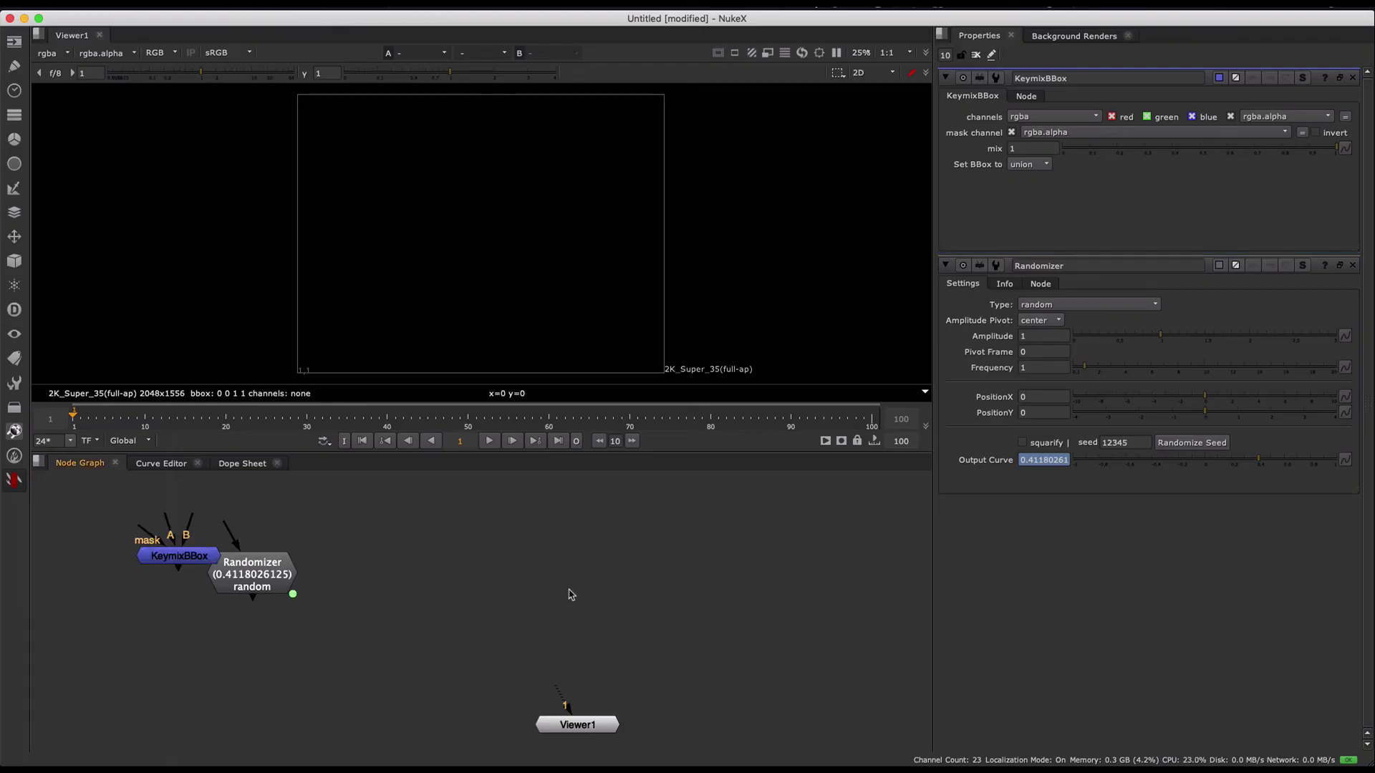
{"action": "key", "text": "Delete"}
Add CardToTrack AK and StickIt MHD nodes from the toolkit menu.
{"action": "left_click", "coordinate": [13, 480]}
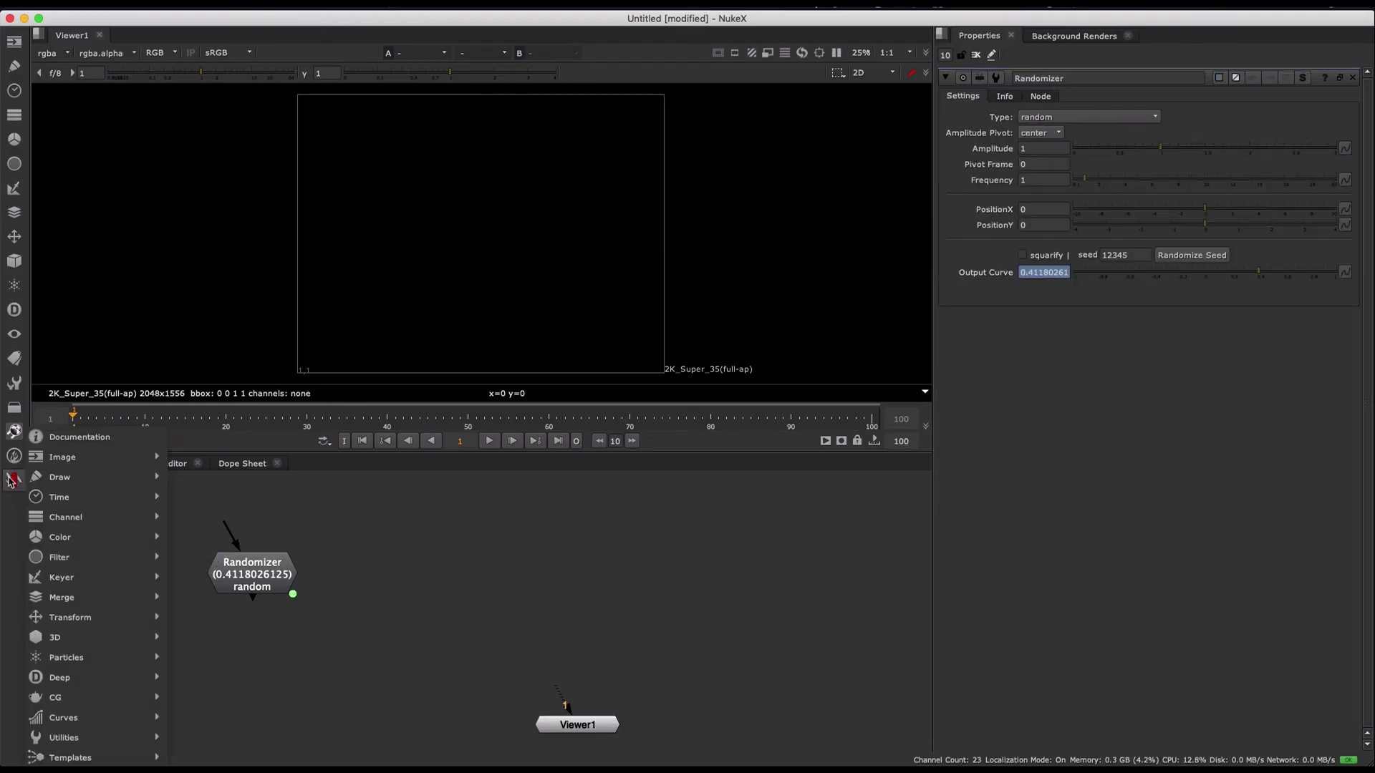
{"action": "mouse_move", "coordinate": [108, 617]}
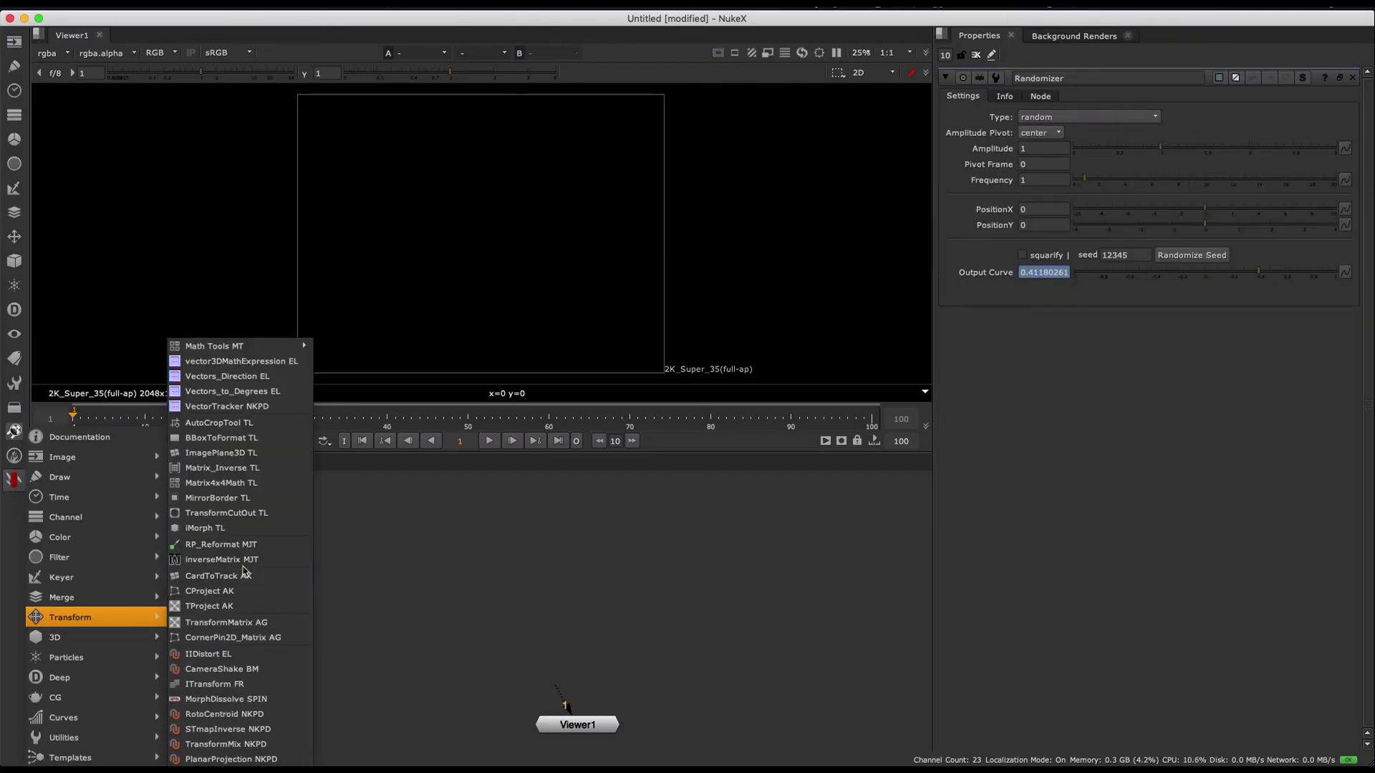
{"action": "left_click", "coordinate": [214, 576]}
{"action": "left_click", "coordinate": [447, 601]}
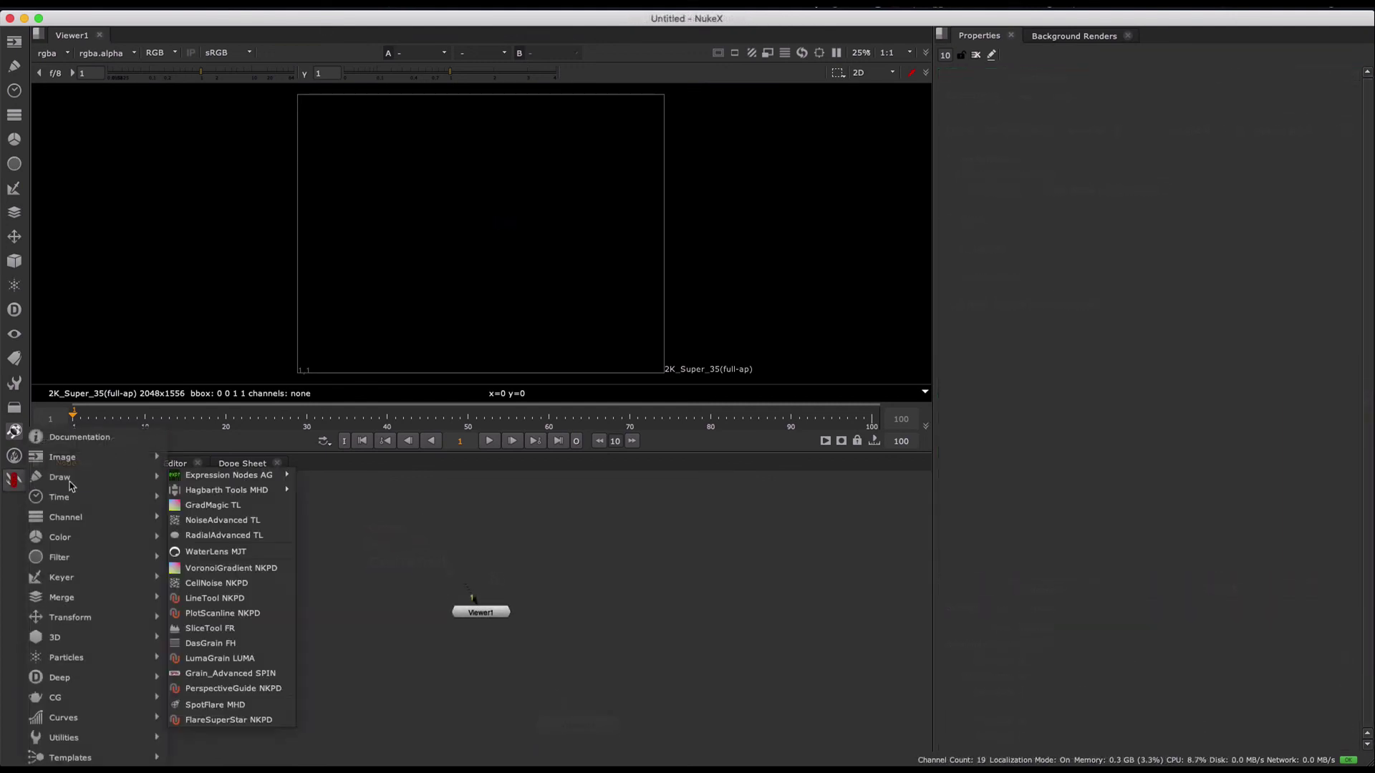
{"action": "mouse_move", "coordinate": [217, 489]}
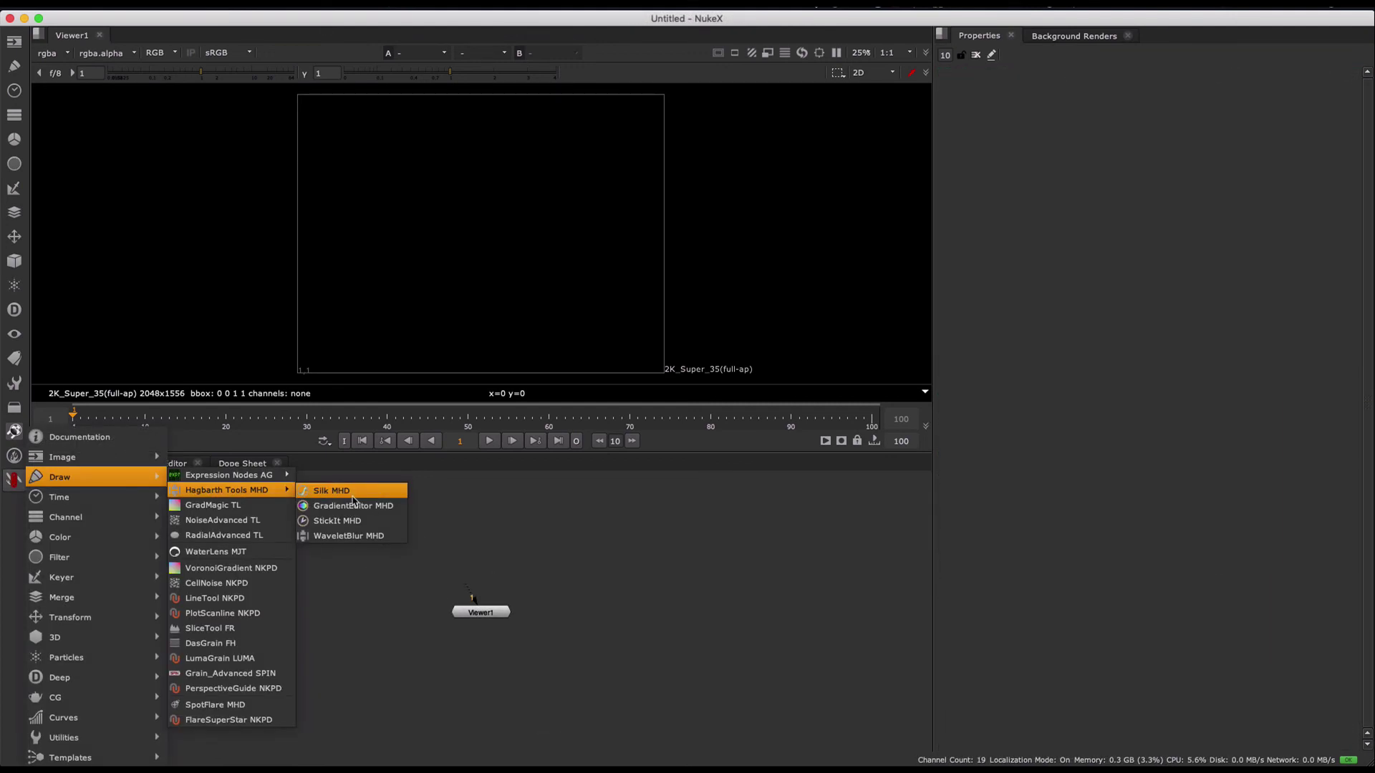
{"action": "left_click", "coordinate": [345, 521]}
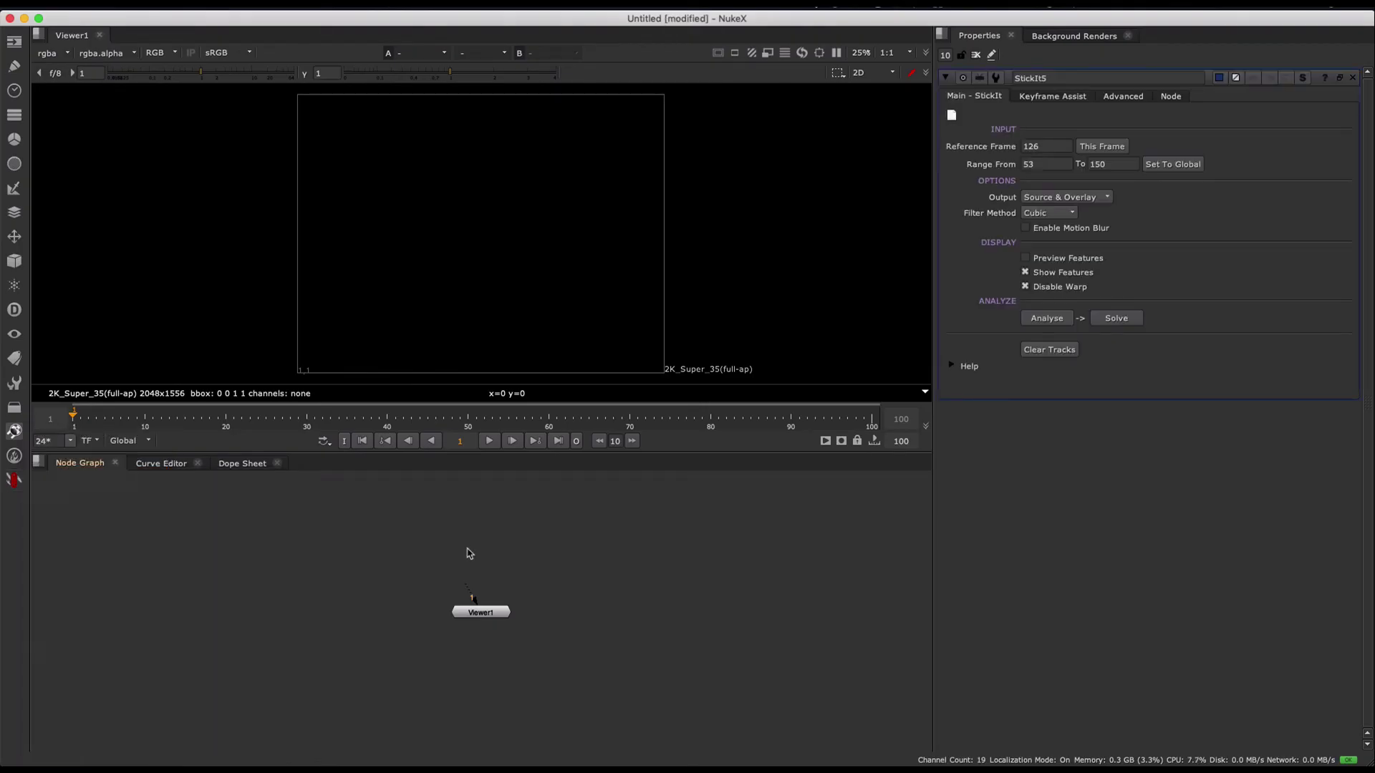
{"action": "left_click", "coordinate": [587, 536]}
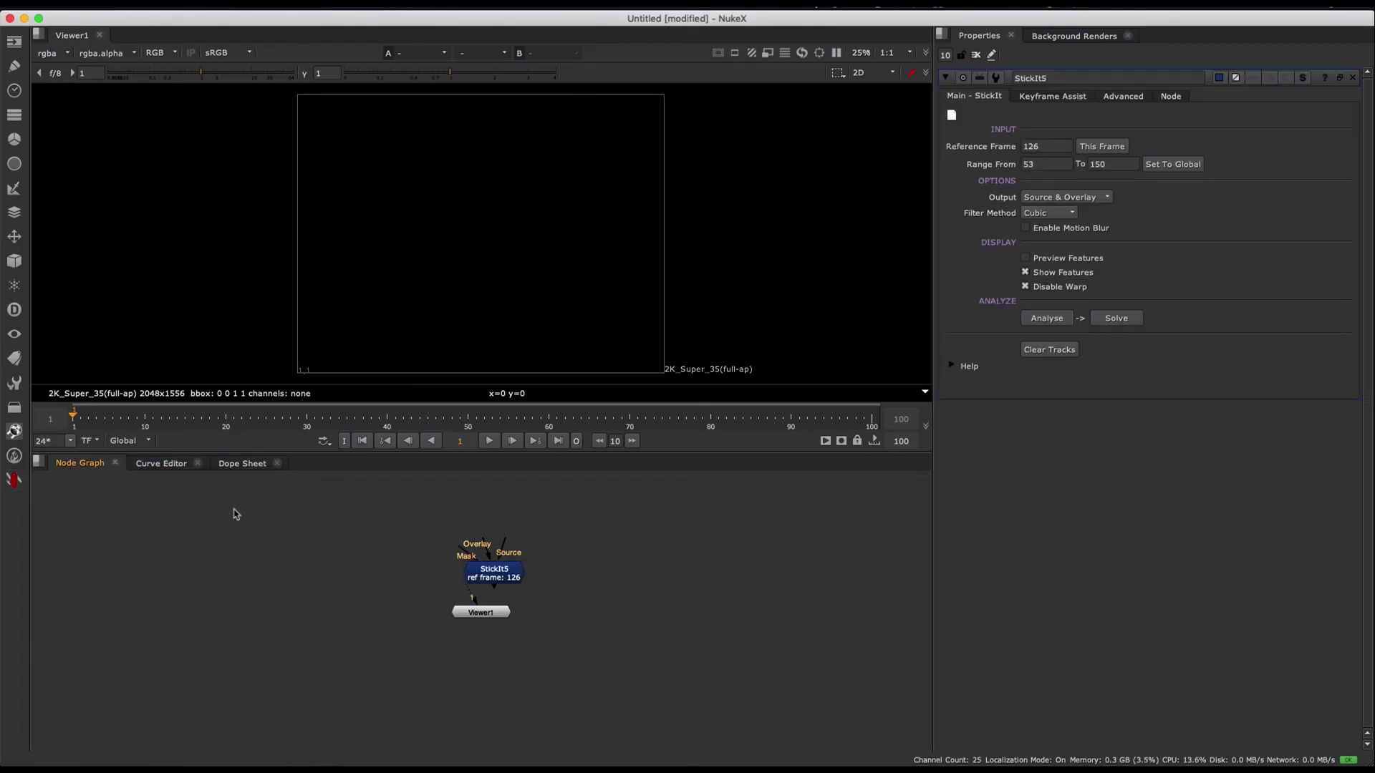
Add a DeepSer MJT node and place it in the graph.
{"action": "left_click", "coordinate": [14, 480]}
{"action": "mouse_move", "coordinate": [64, 677]}
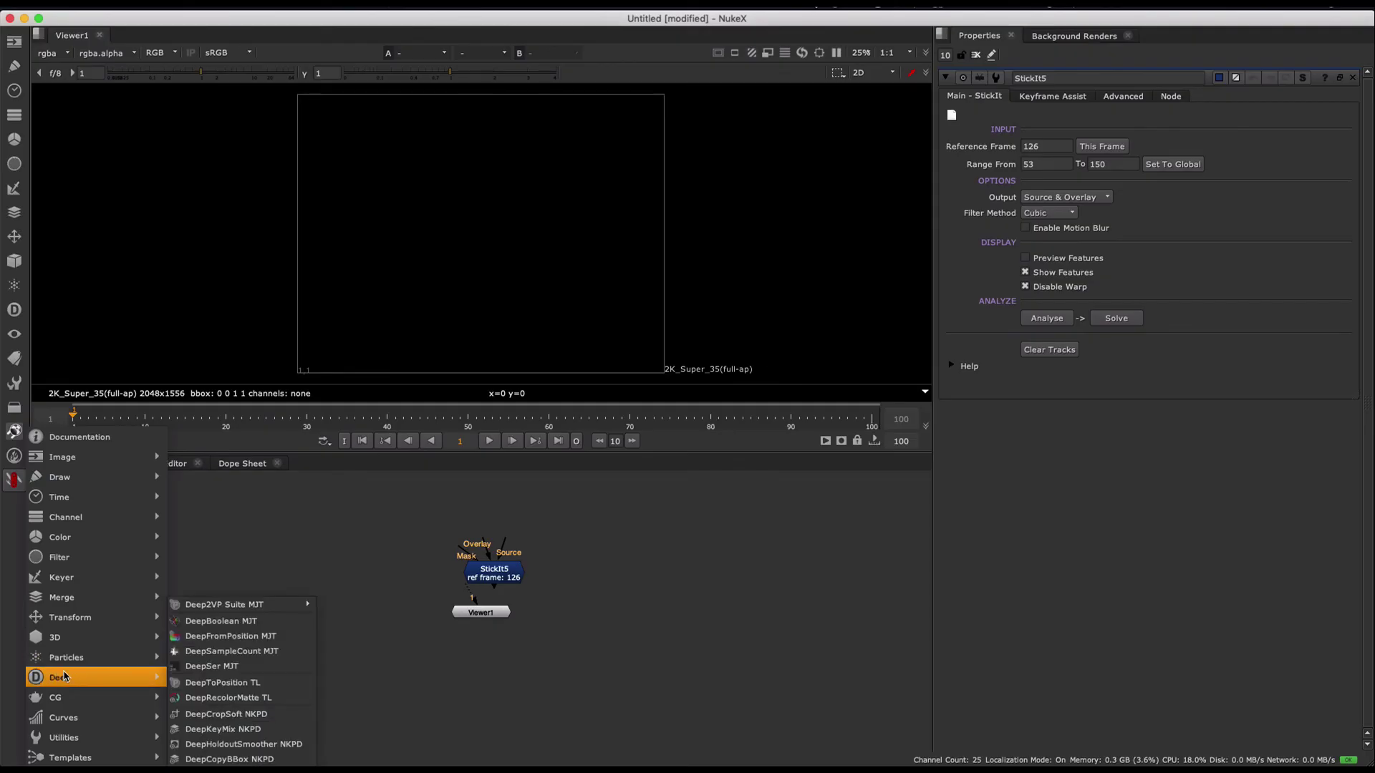
{"action": "left_click", "coordinate": [214, 674]}
{"action": "left_click", "coordinate": [696, 558]}
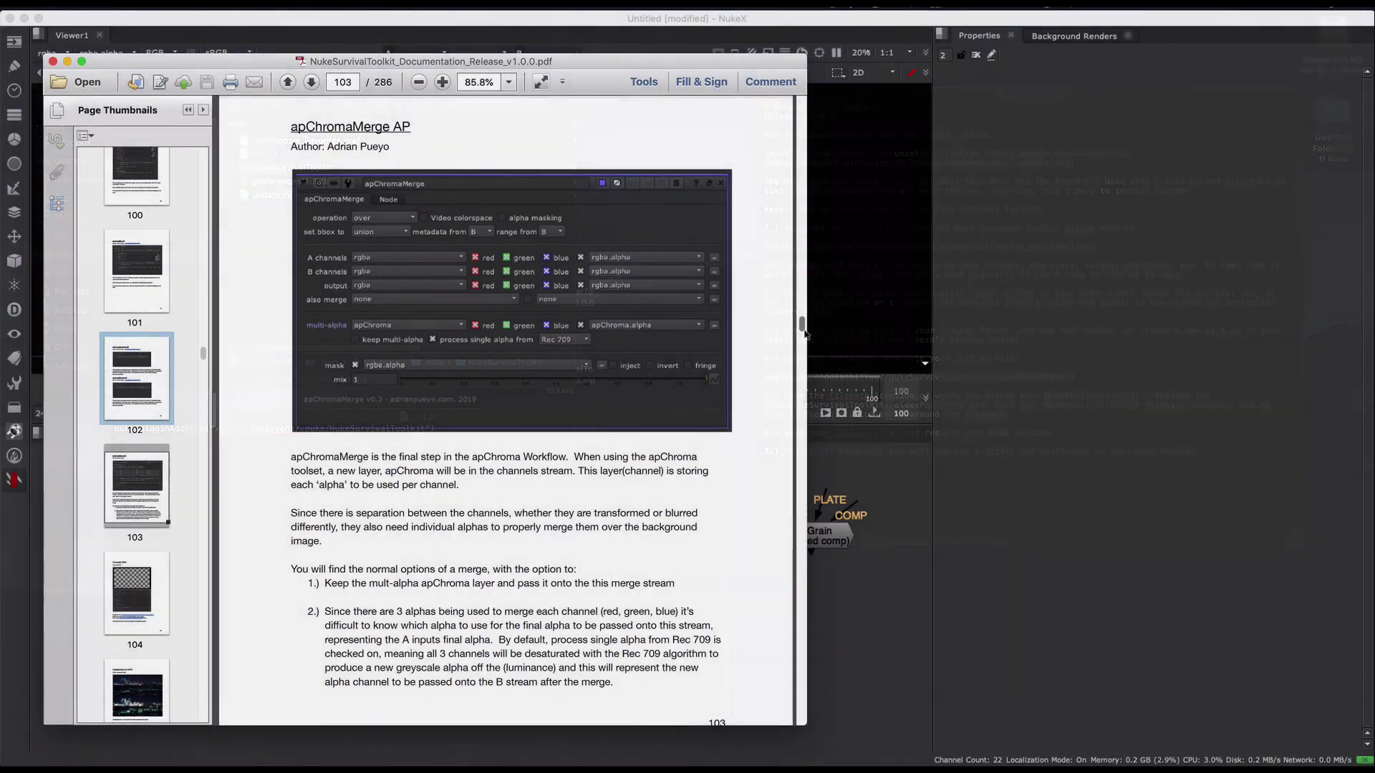
Scroll through the Nuke Survival Toolkit documentation PDF to page 27, CellNoise NKPD.
{"action": "scroll", "coordinate": [802, 321], "scroll_direction": "down", "scroll_amount": 20}
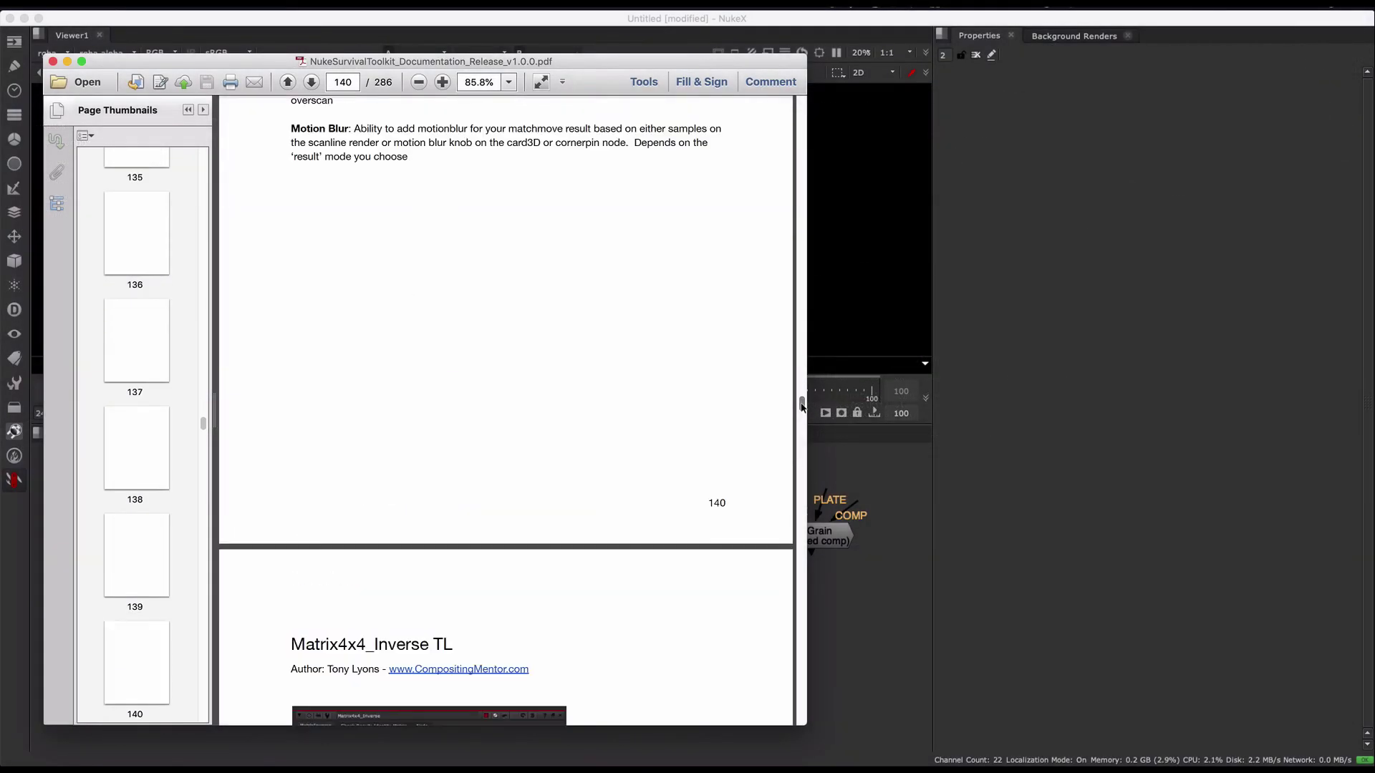
{"action": "left_click_drag", "start_coordinate": [804, 323], "coordinate": [802, 165]}
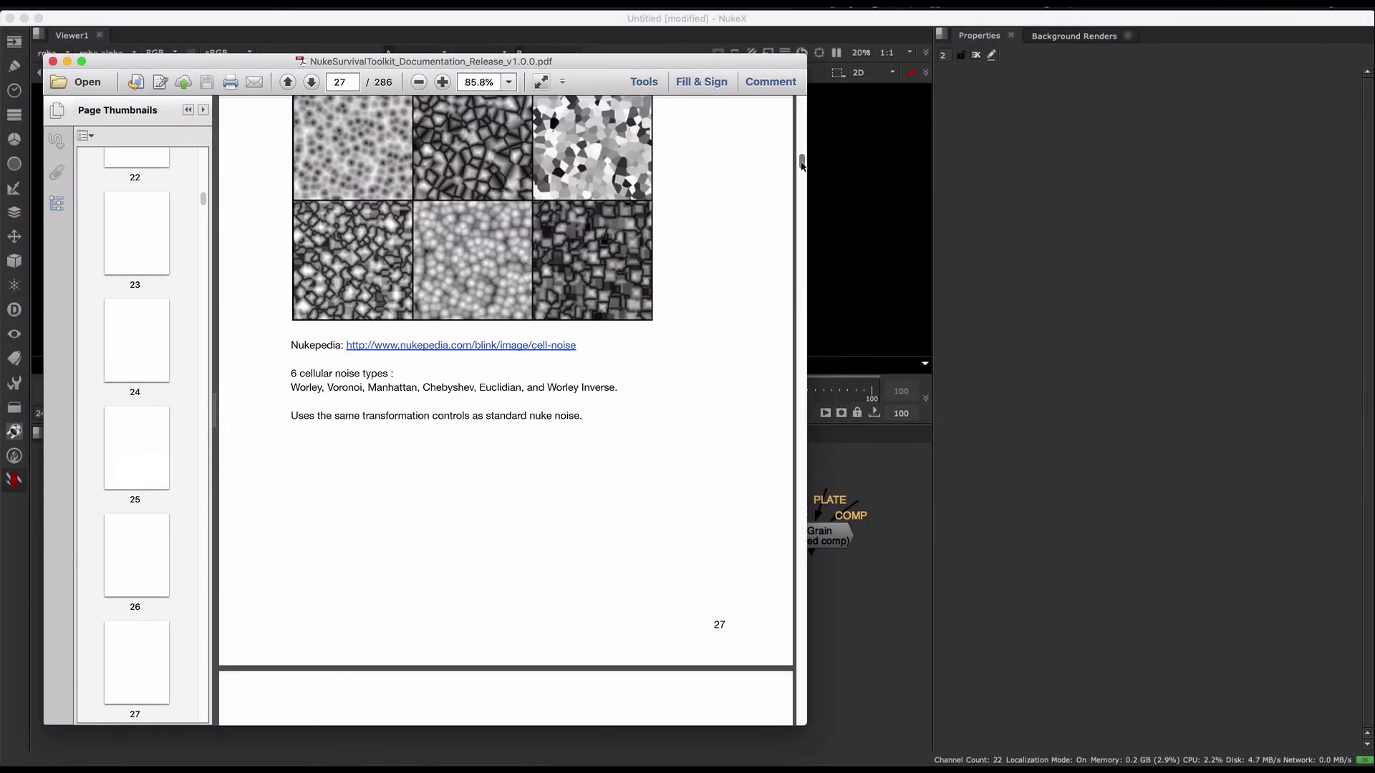
{"action": "scroll", "coordinate": [699, 215], "scroll_direction": "up", "scroll_amount": 5}
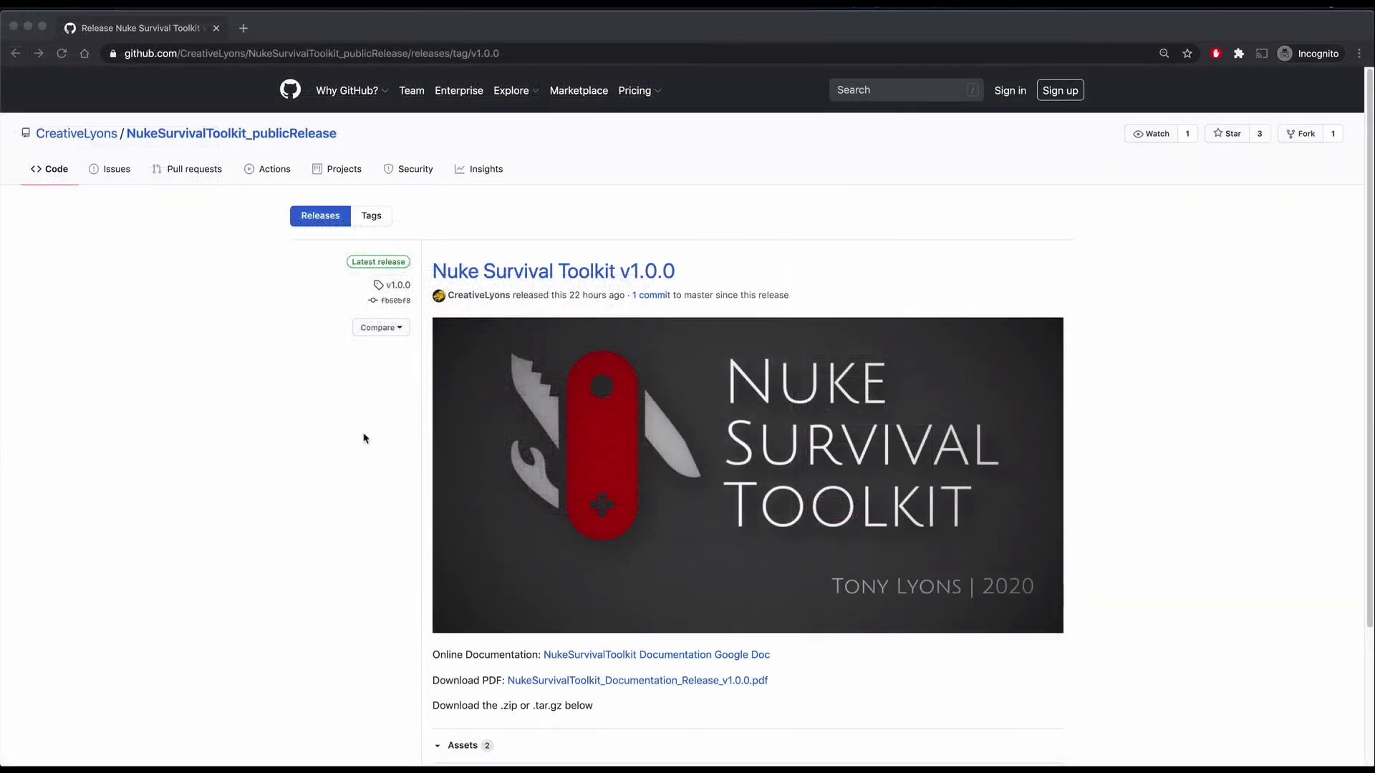
{"action": "scroll", "coordinate": [1128, 407], "scroll_direction": "down", "scroll_amount": 5}
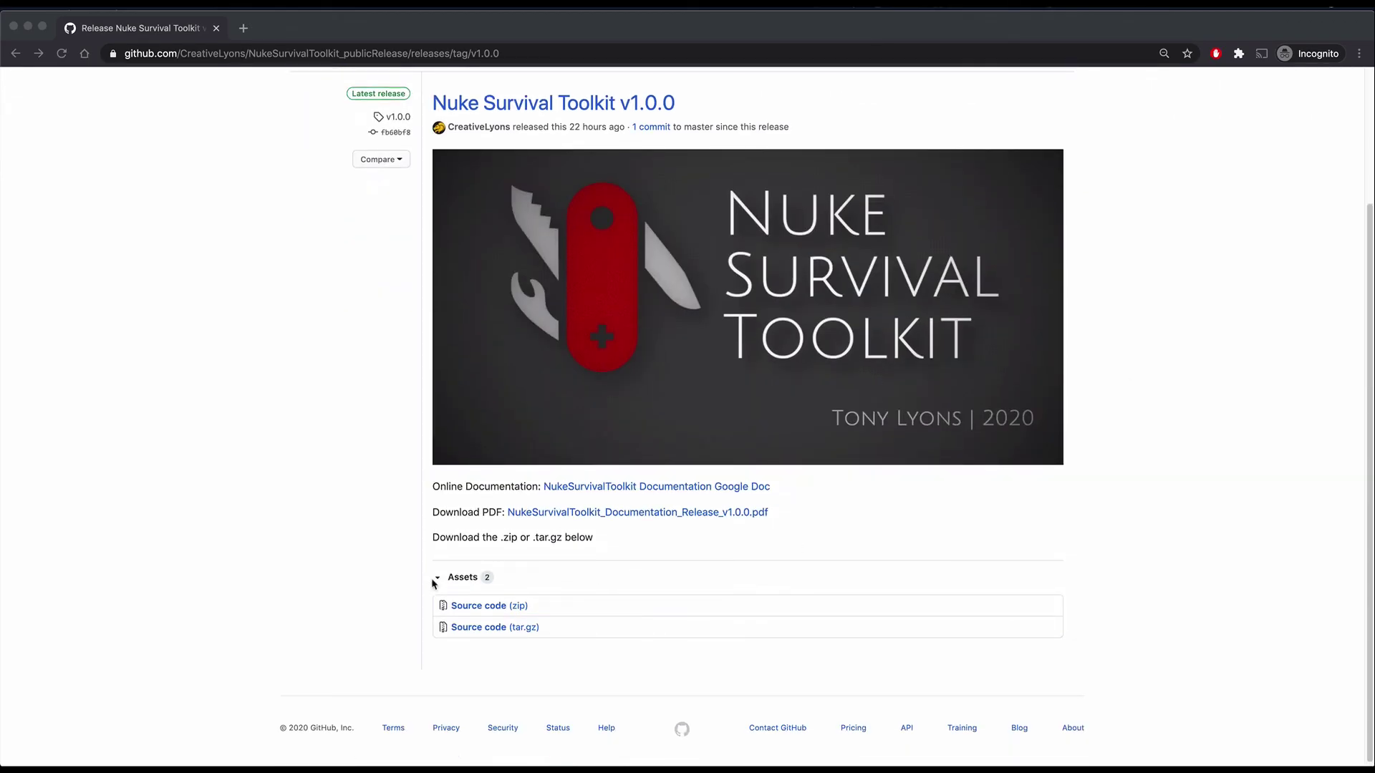
{"action": "double_click", "coordinate": [435, 579]}
{"action": "left_click", "coordinate": [436, 621]}
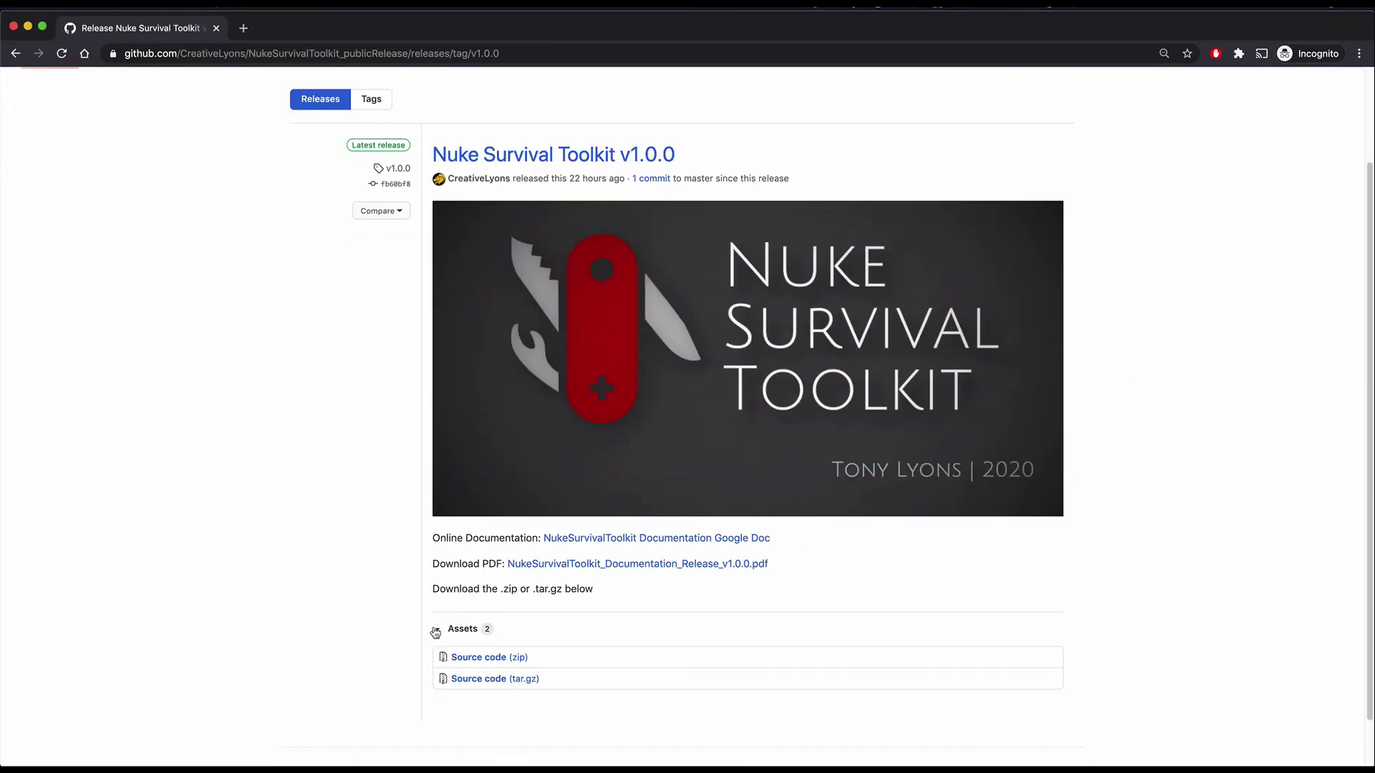
{"action": "scroll", "coordinate": [390, 551], "scroll_direction": "up", "scroll_amount": 3}
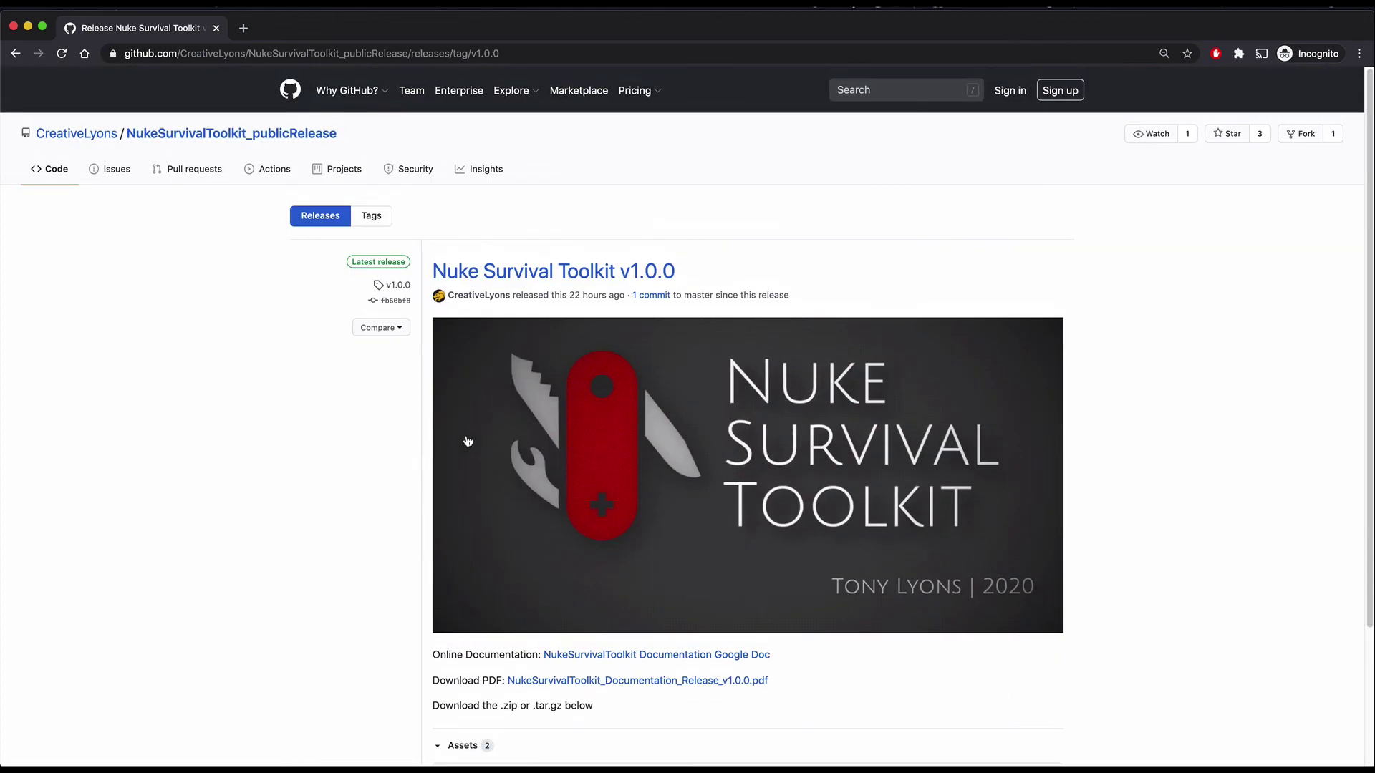